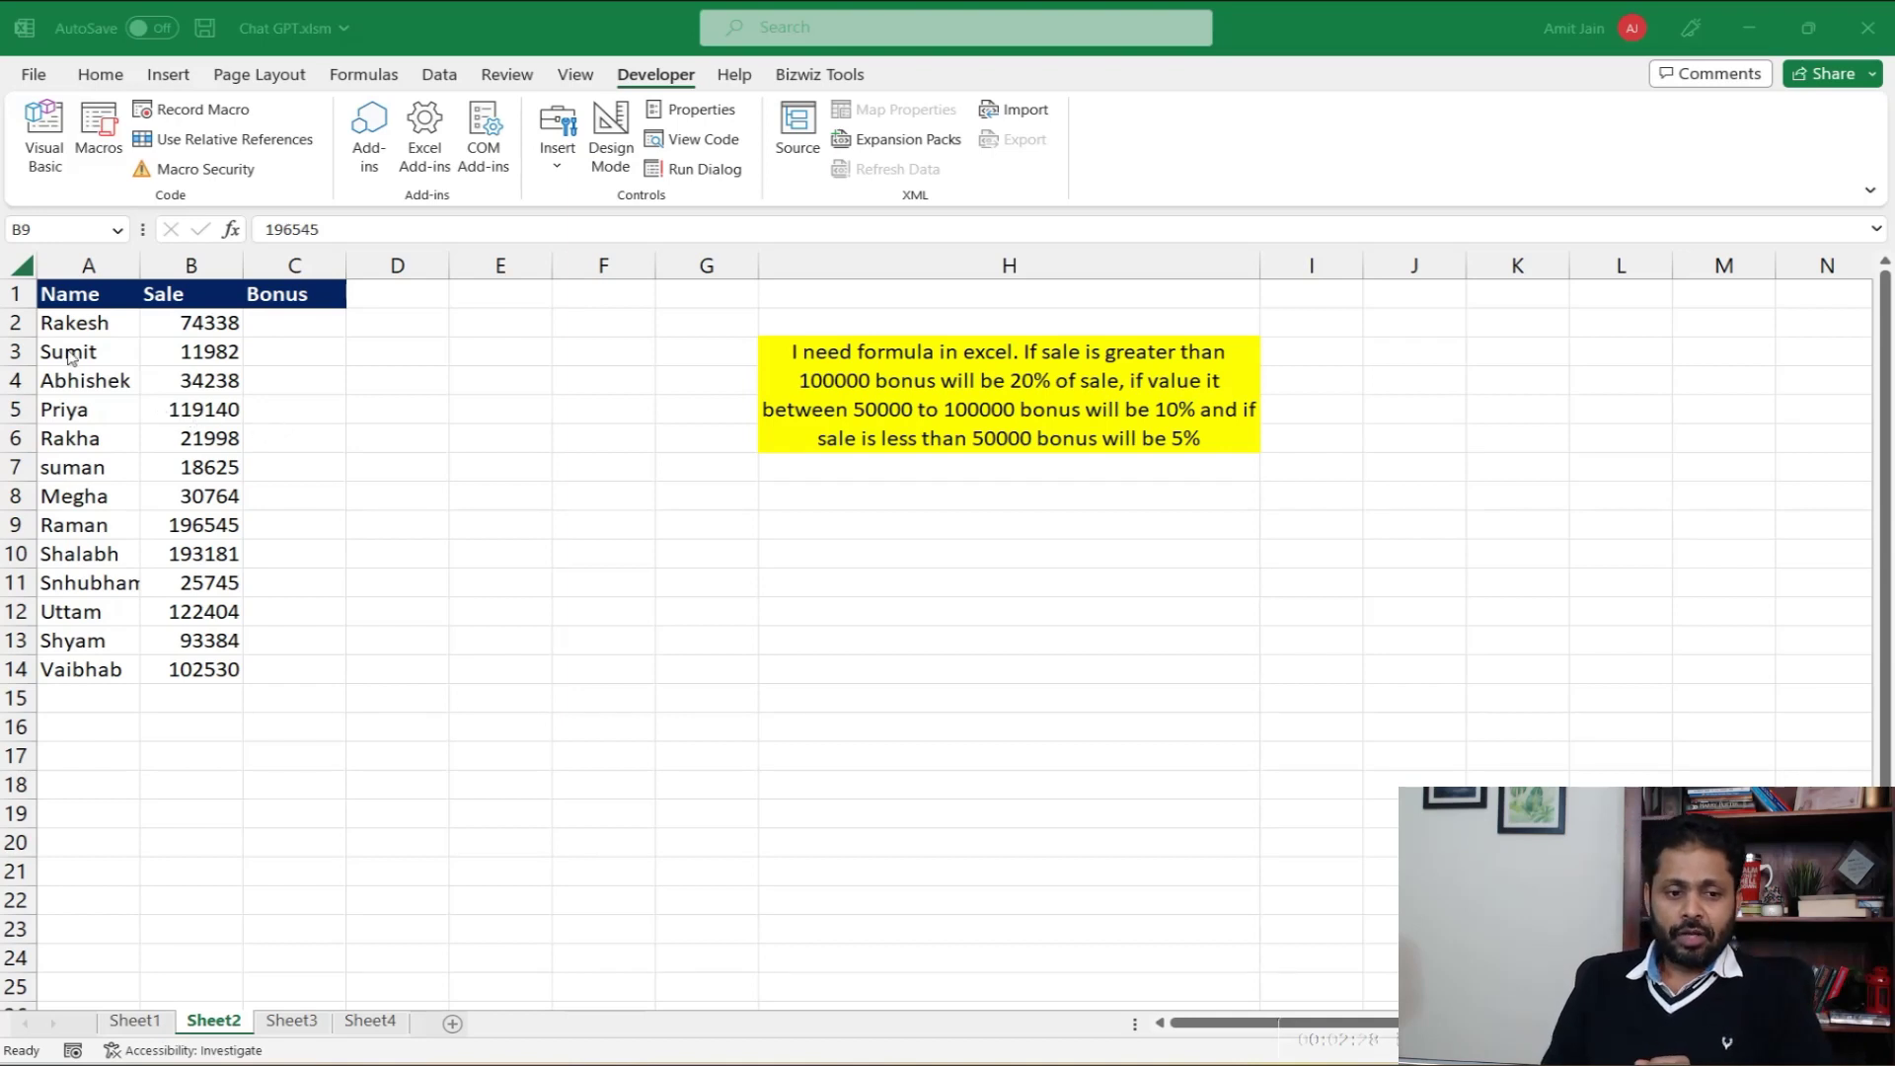
Step: Select the names, sales figures and empty Bonus columns to walk through the table
left_click_drag(79, 326, 97, 656)
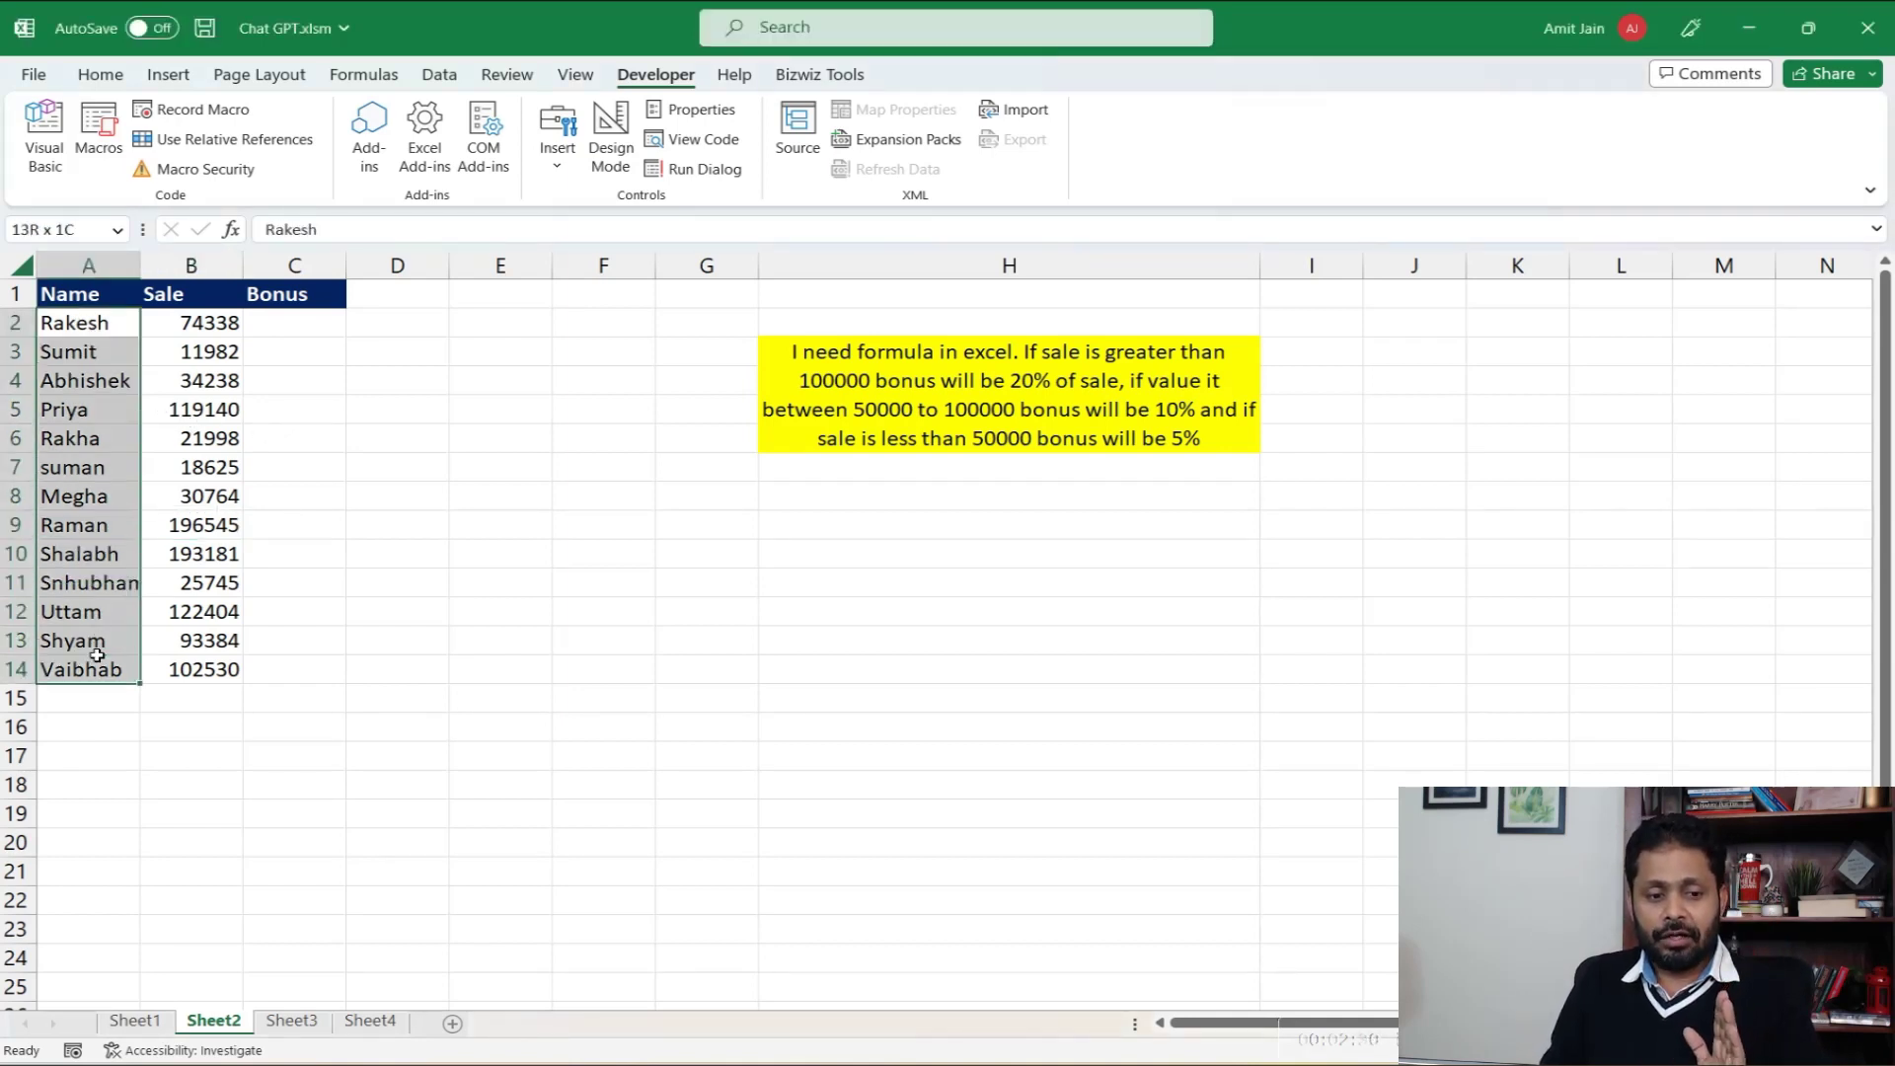
left_click_drag(228, 331, 215, 665)
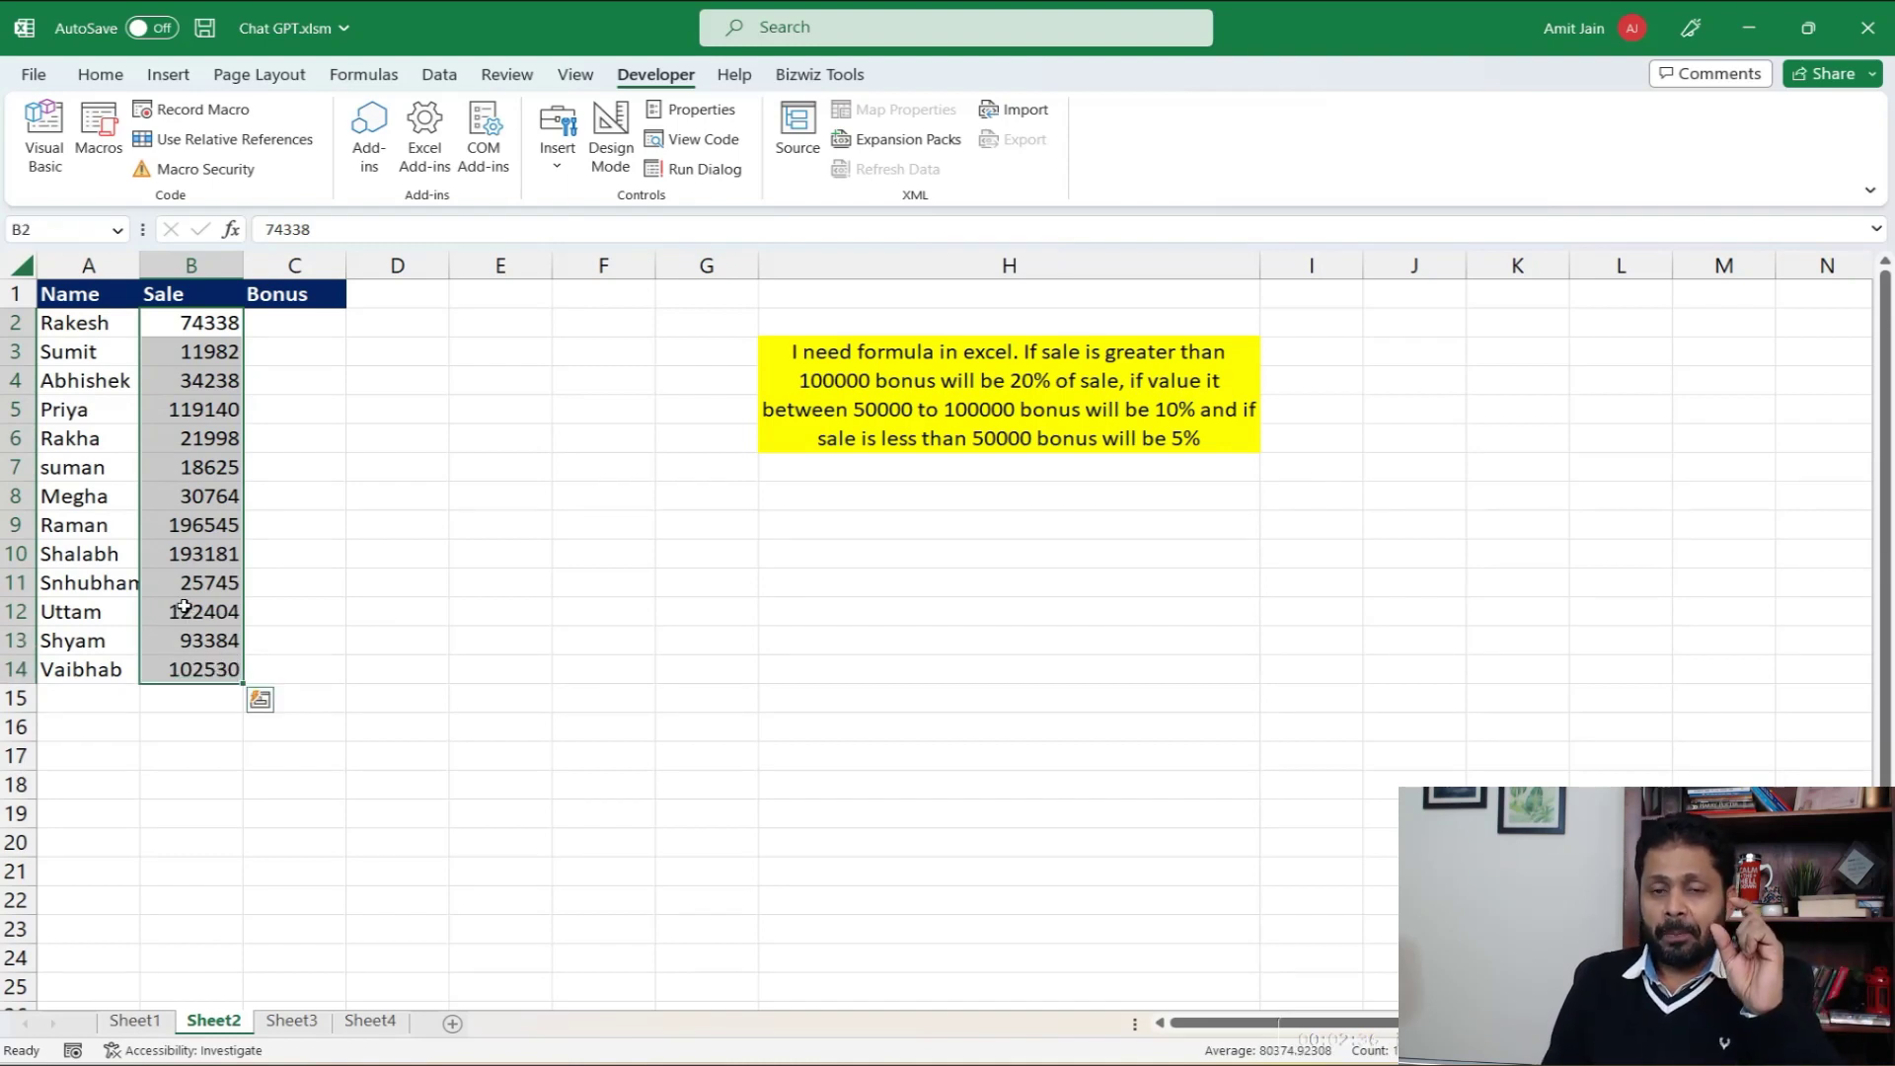
left_click_drag(285, 328, 297, 685)
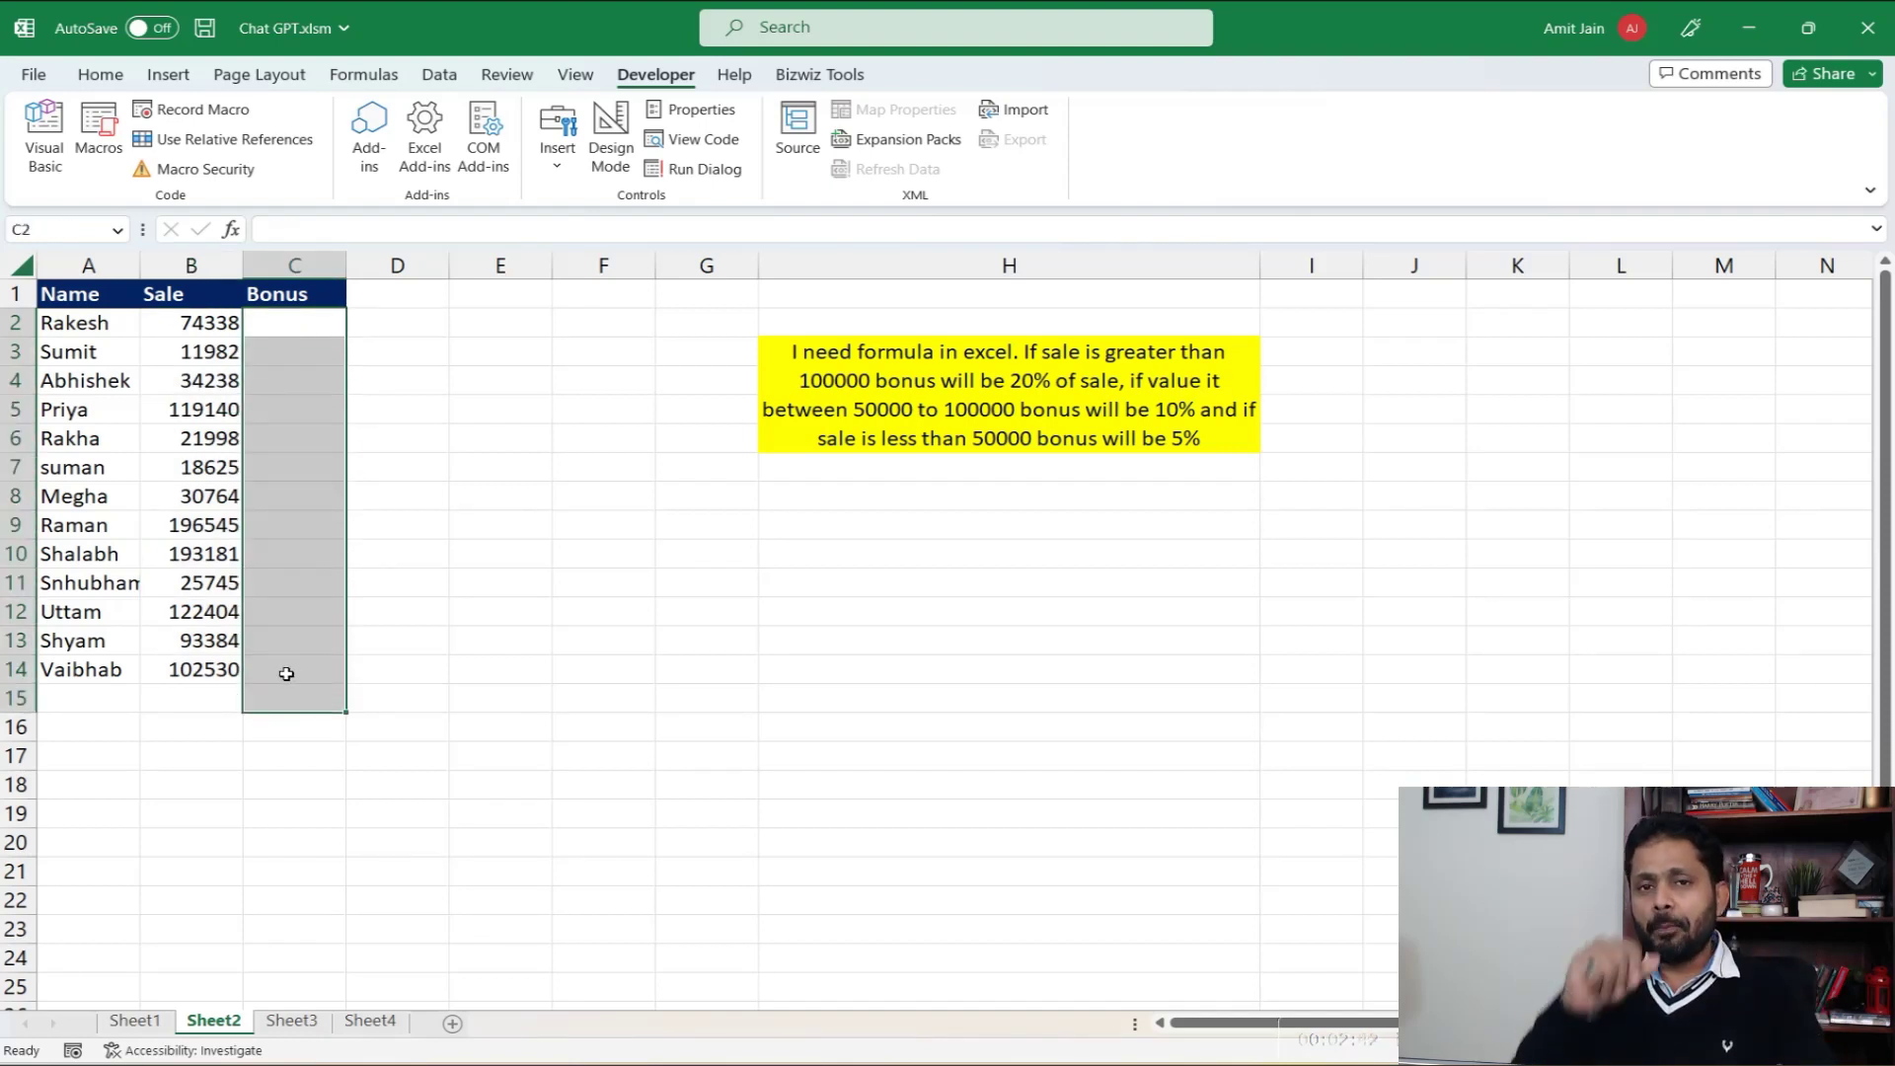
Step: Copy the bonus-rule sentence from the yellow note in H3 for ChatGPT
left_click(840, 380)
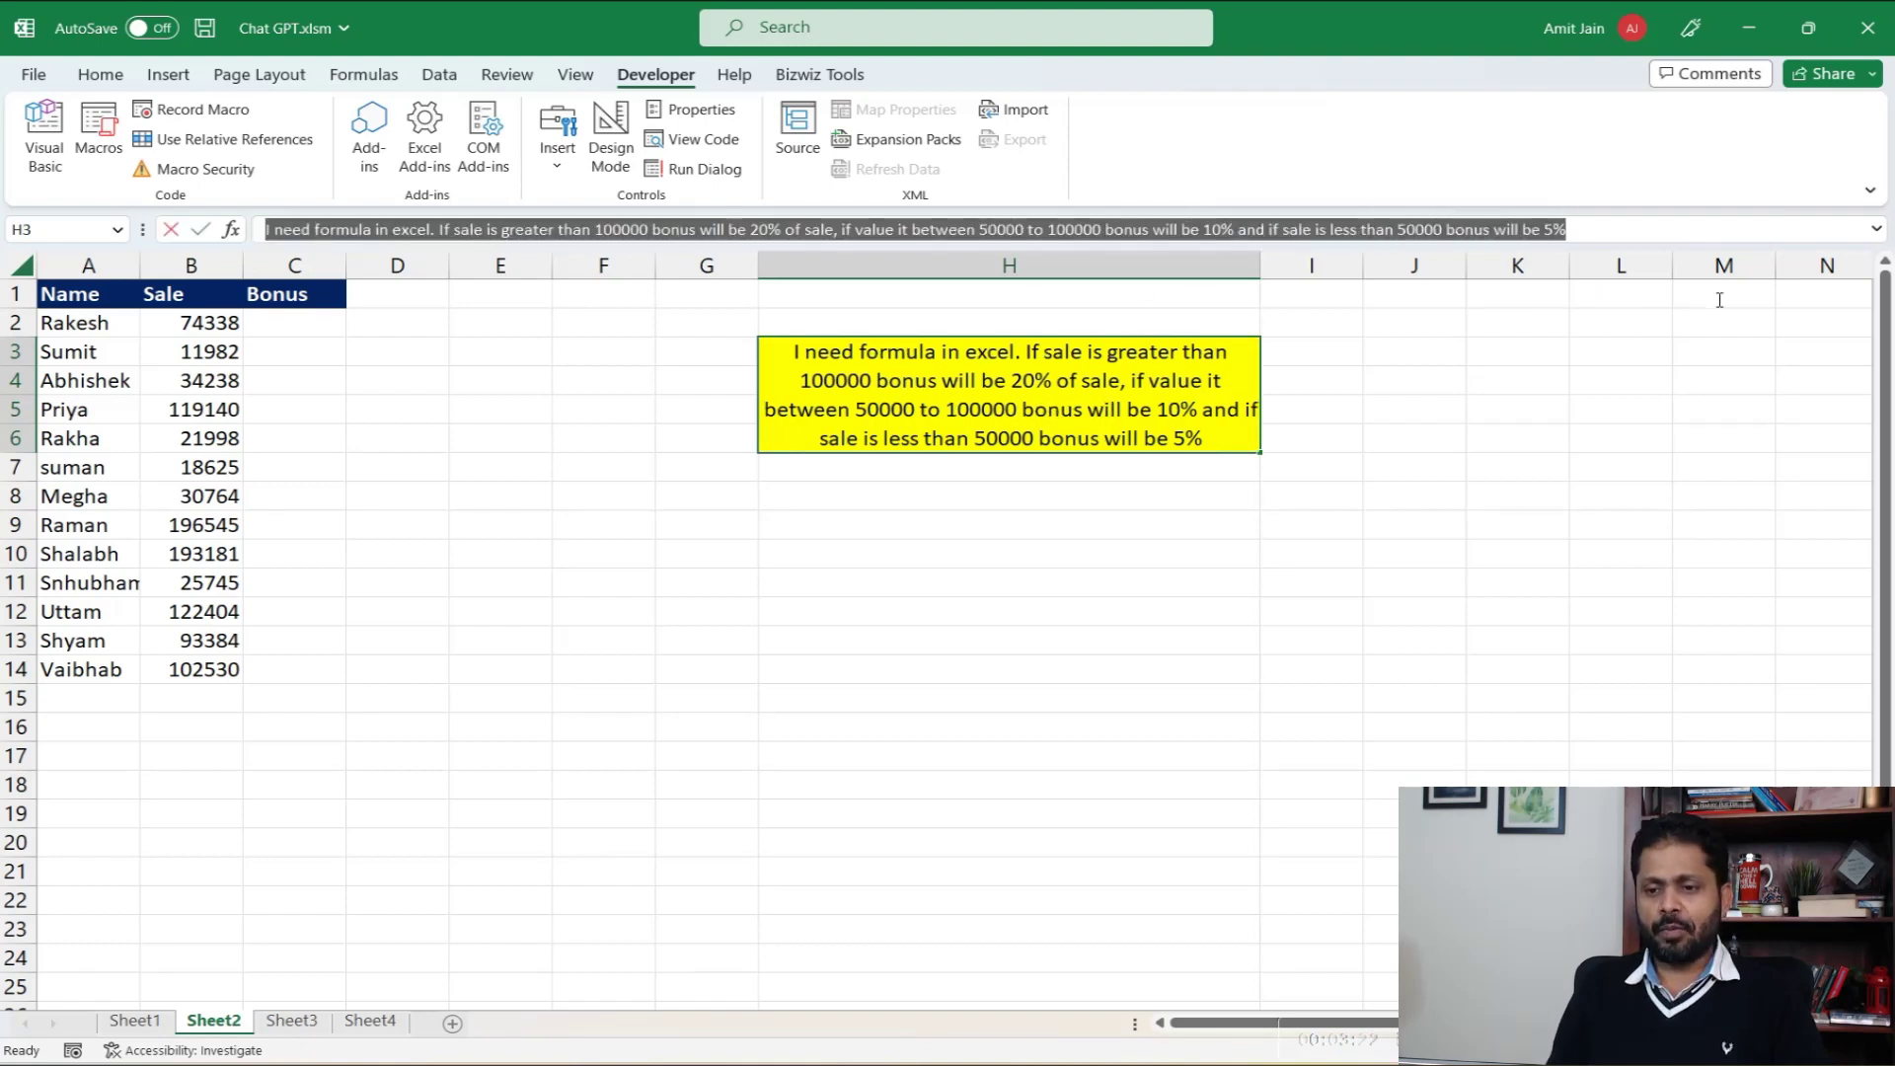
left_click_drag(263, 237, 1714, 296)
key("ctrl+c")
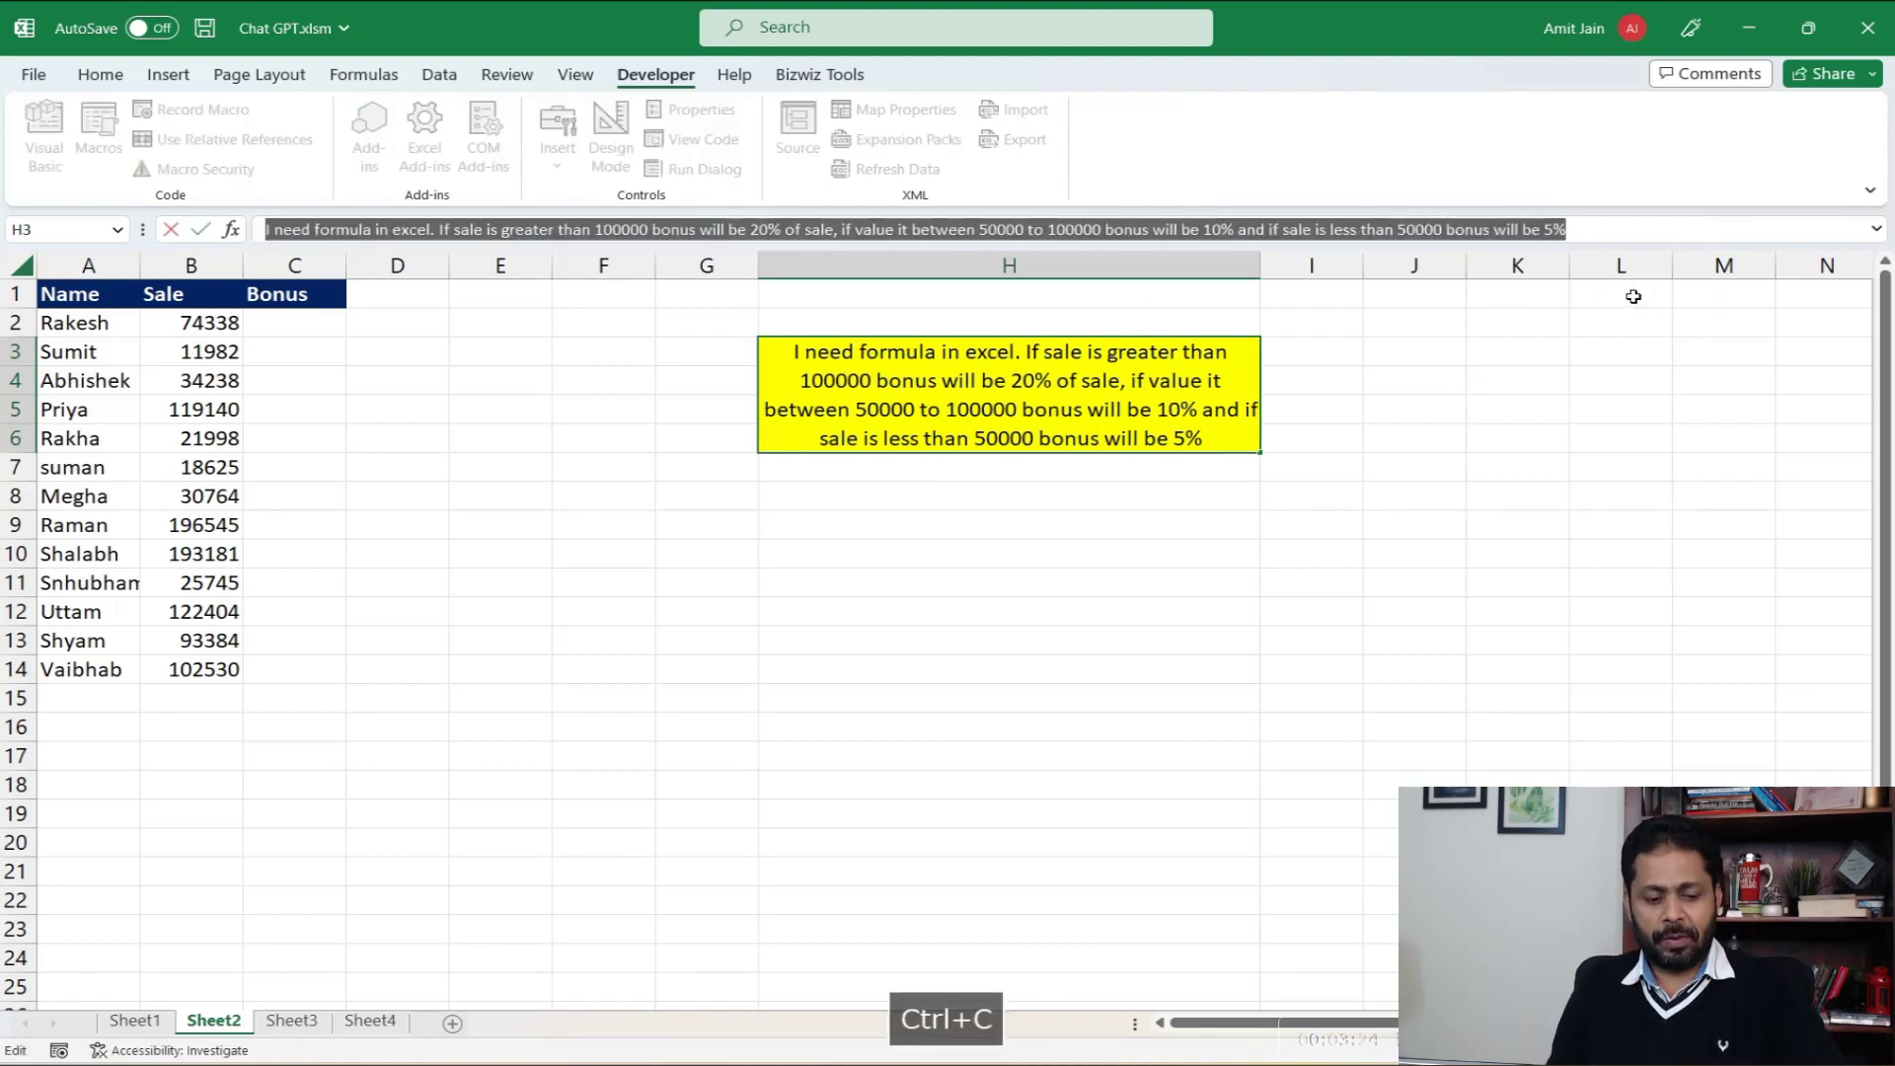
key("Escape")
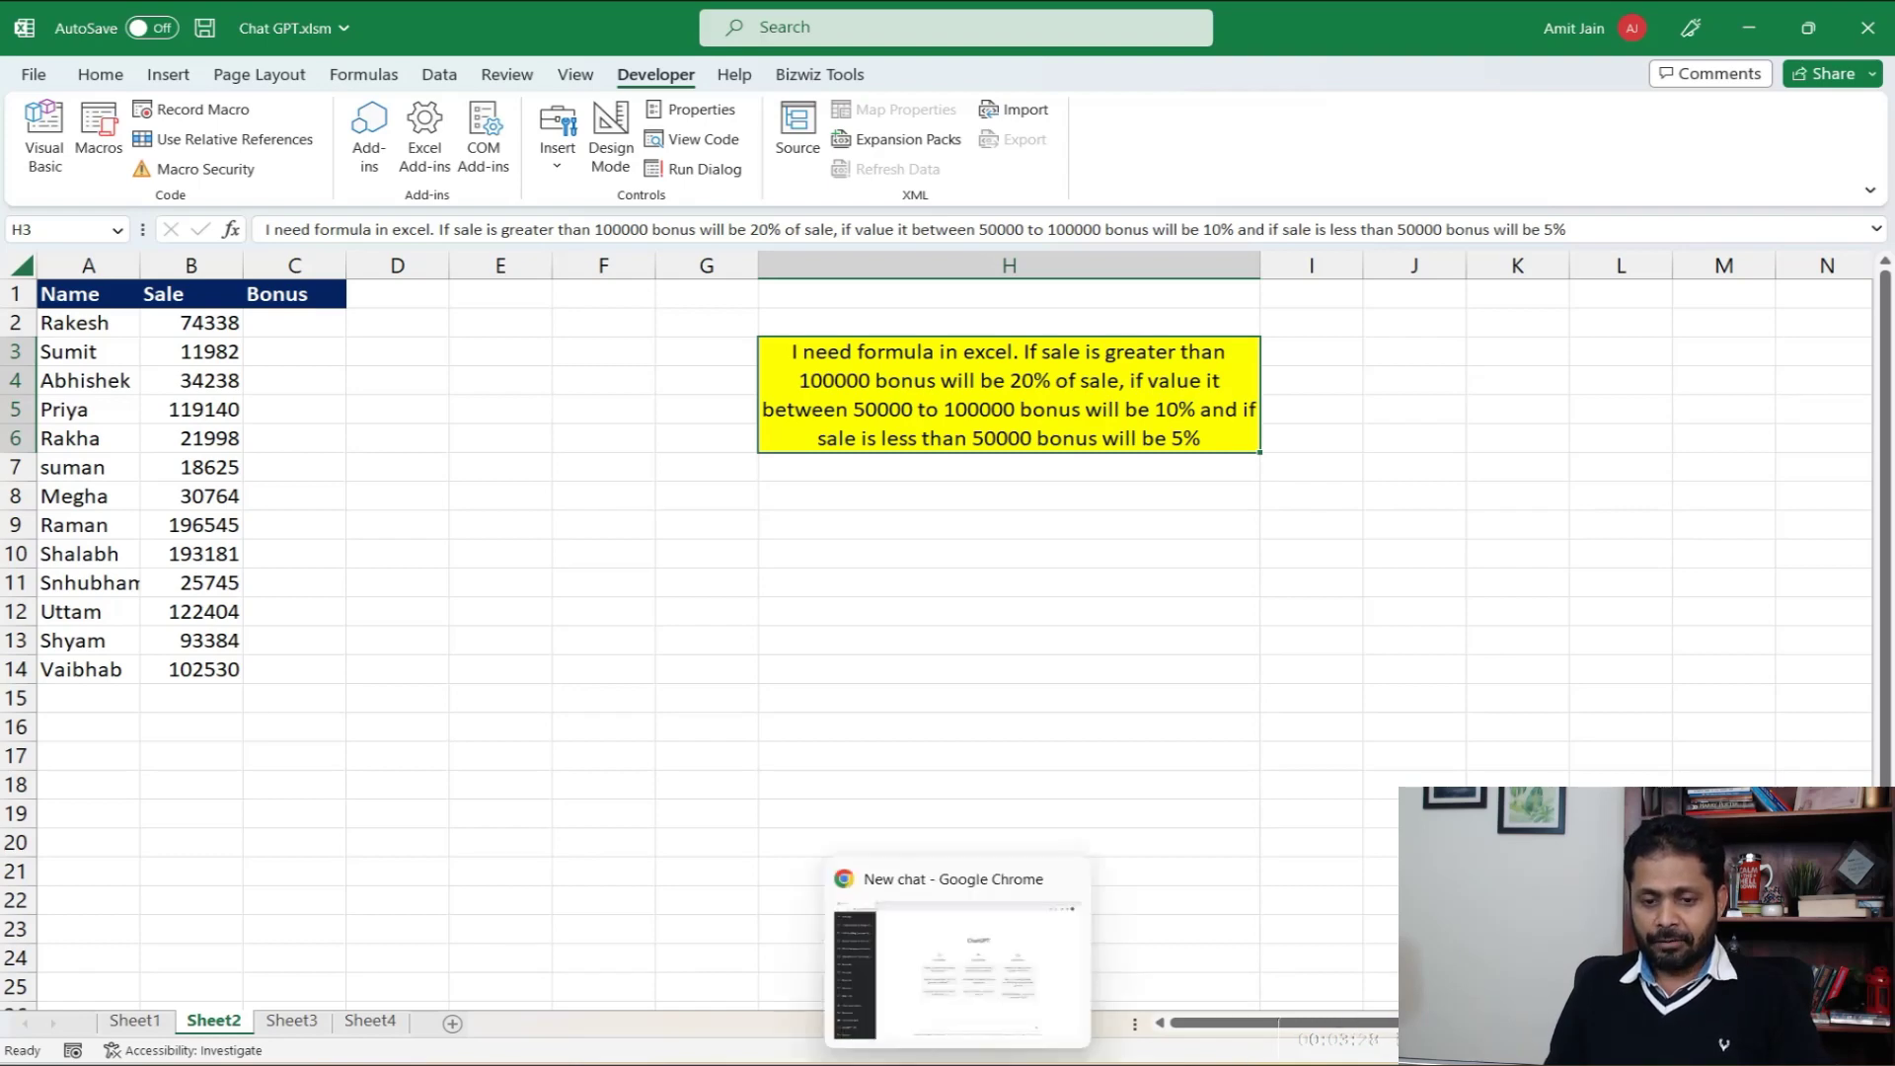
left_click(1540, 908)
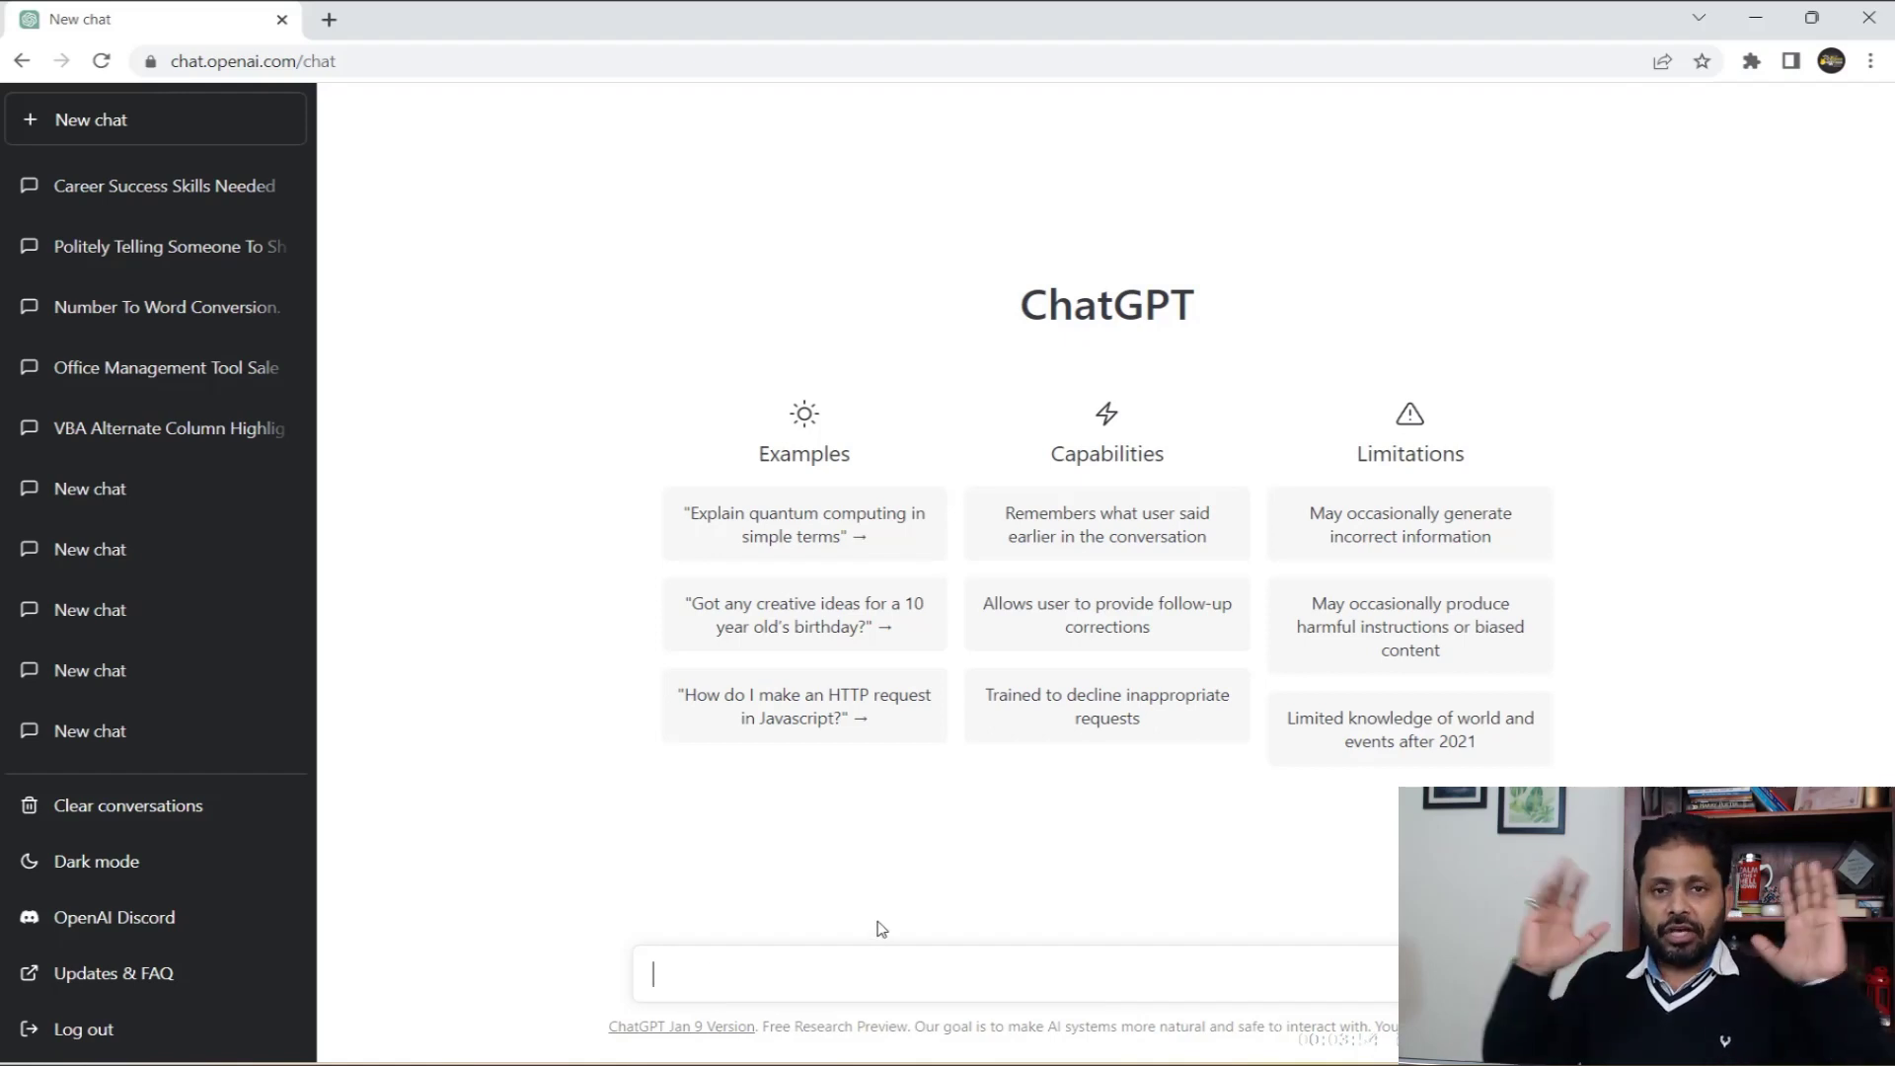
Step: Ask ChatGPT the pasted bonus question and copy its nested IF formula
key("ctrl+v")
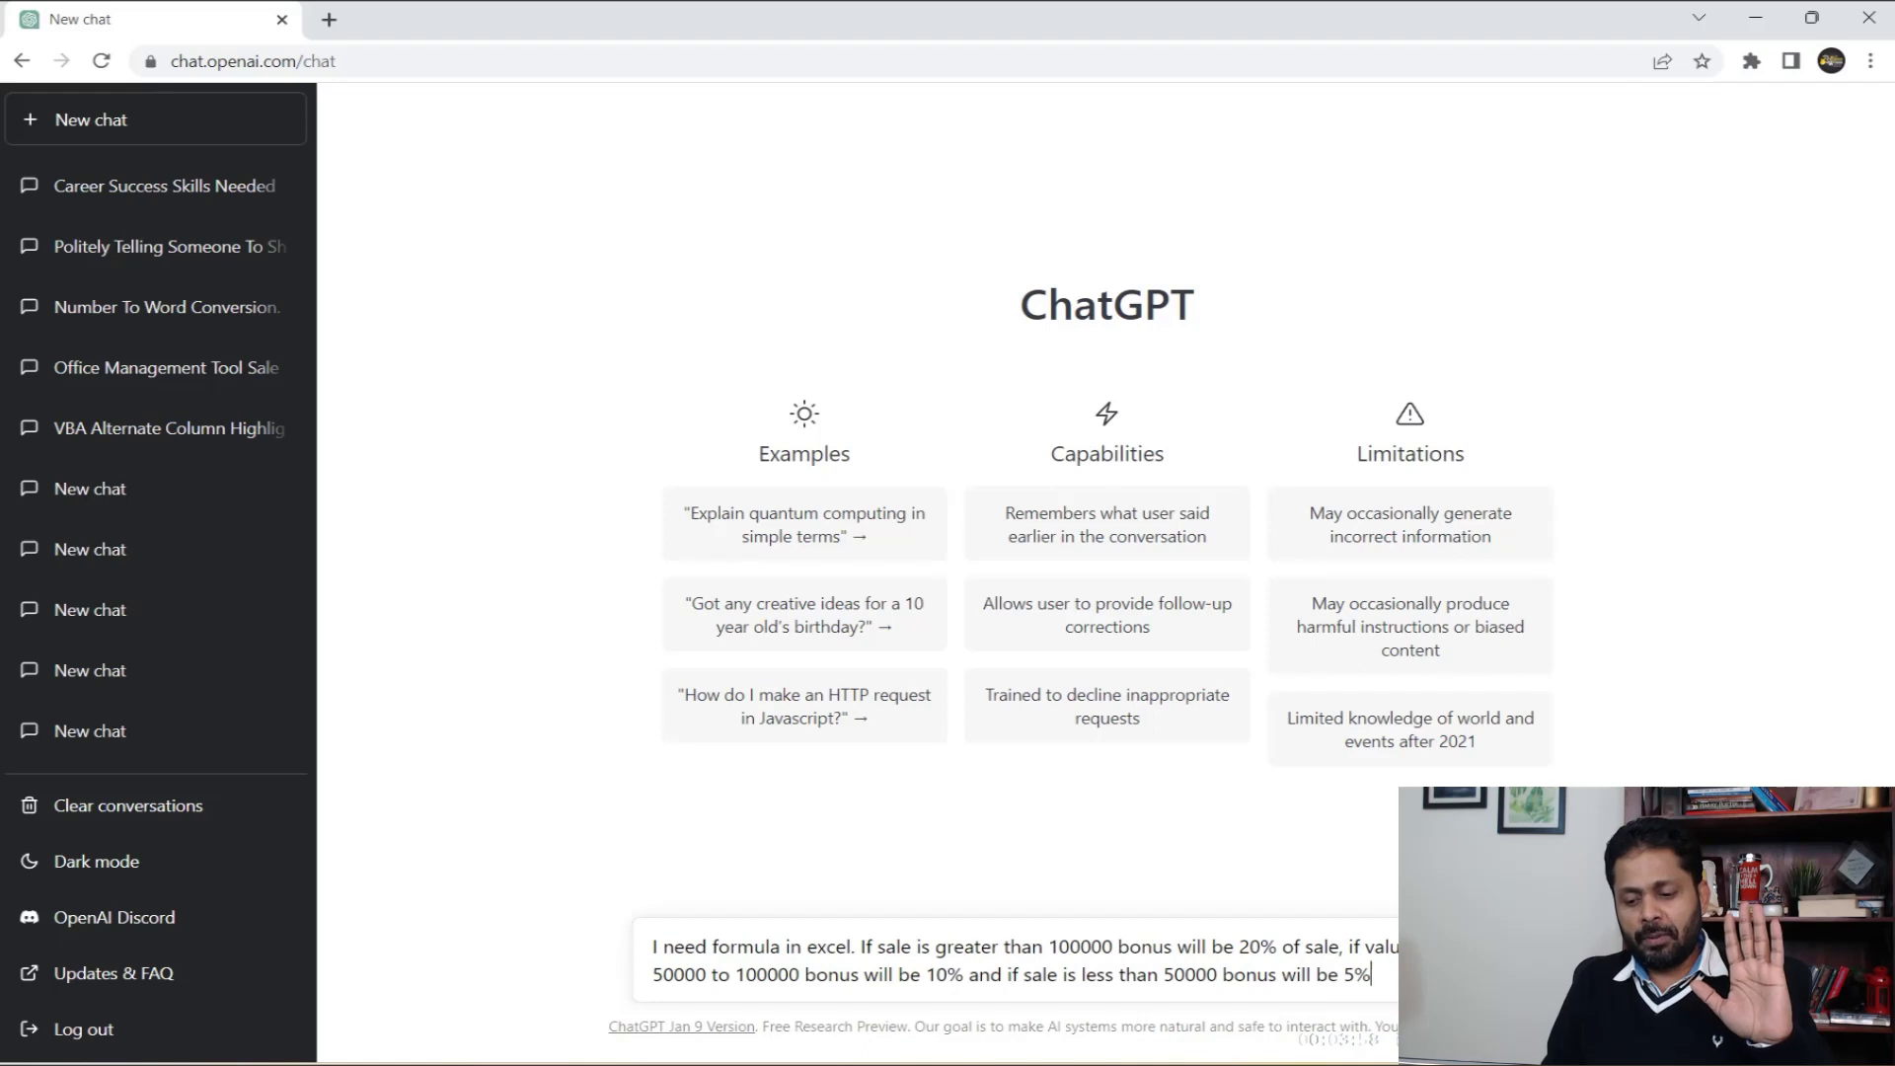
key("Return")
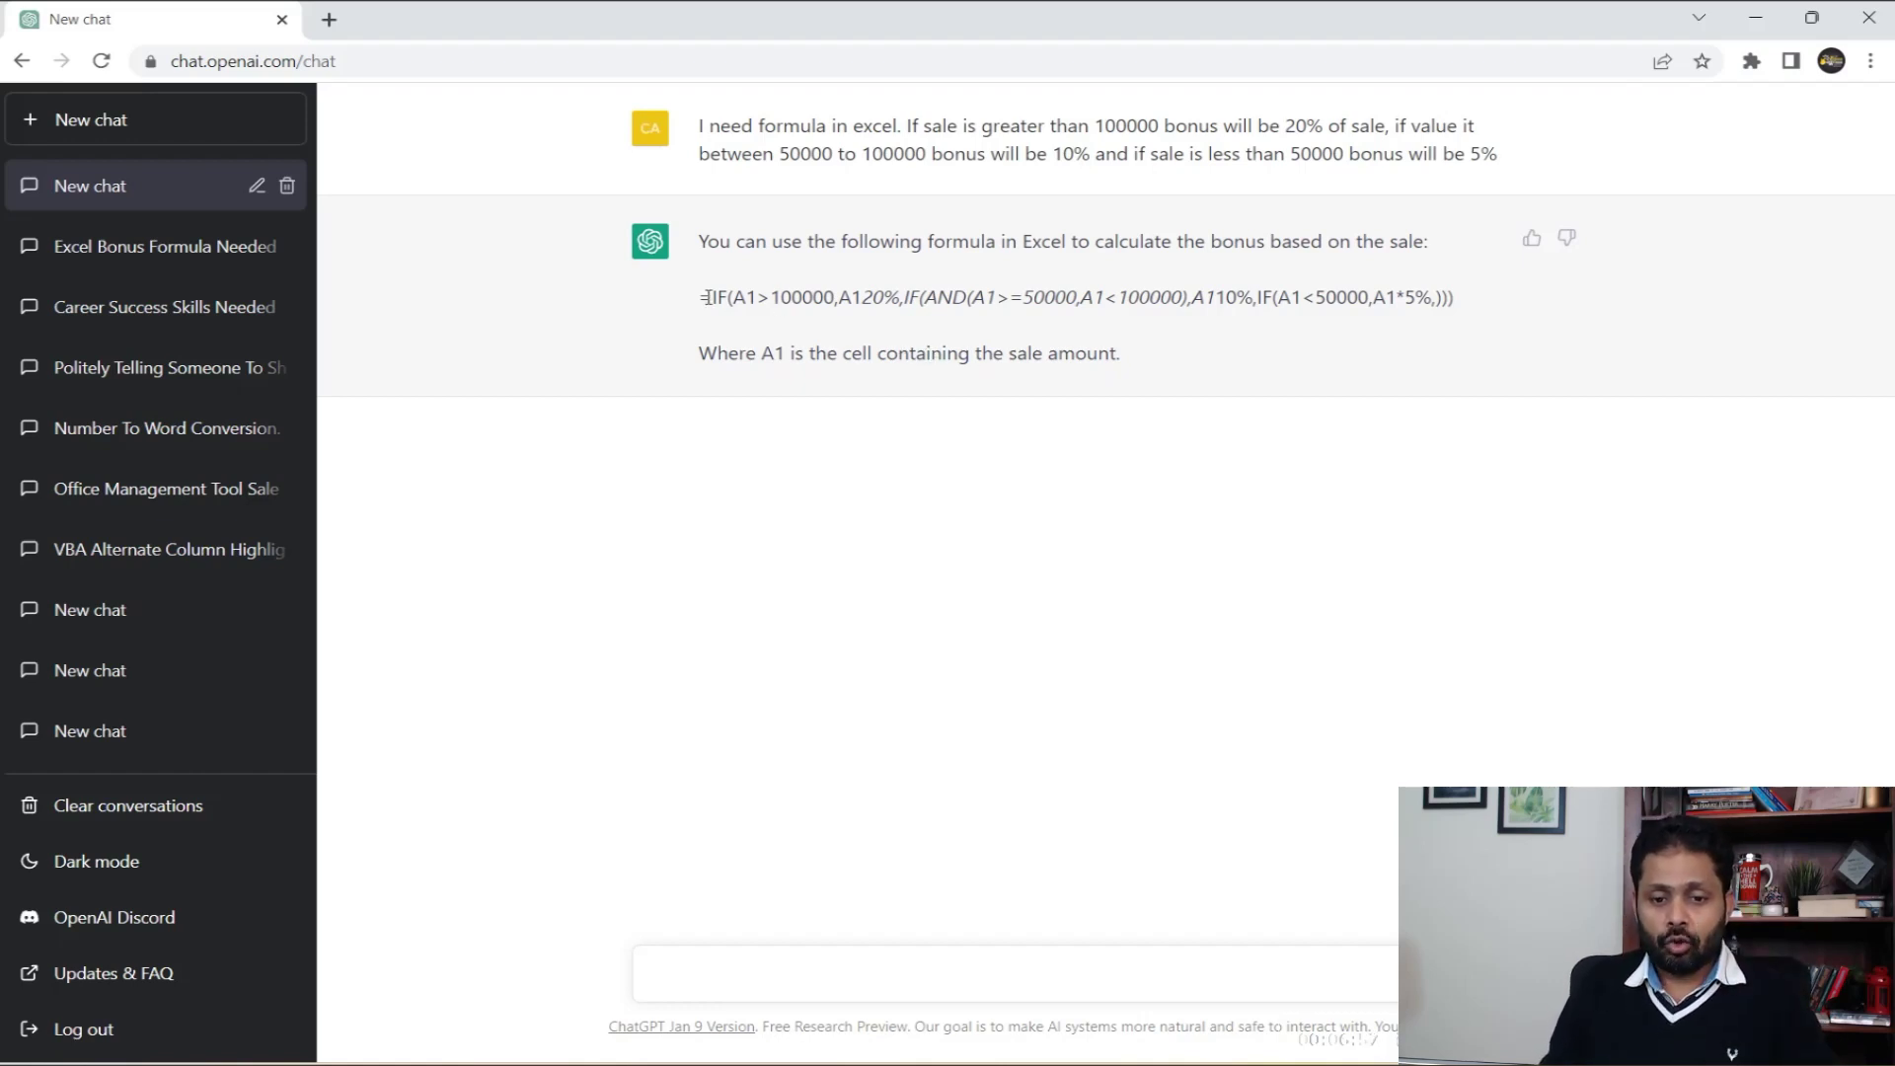
left_click_drag(703, 298, 1453, 324)
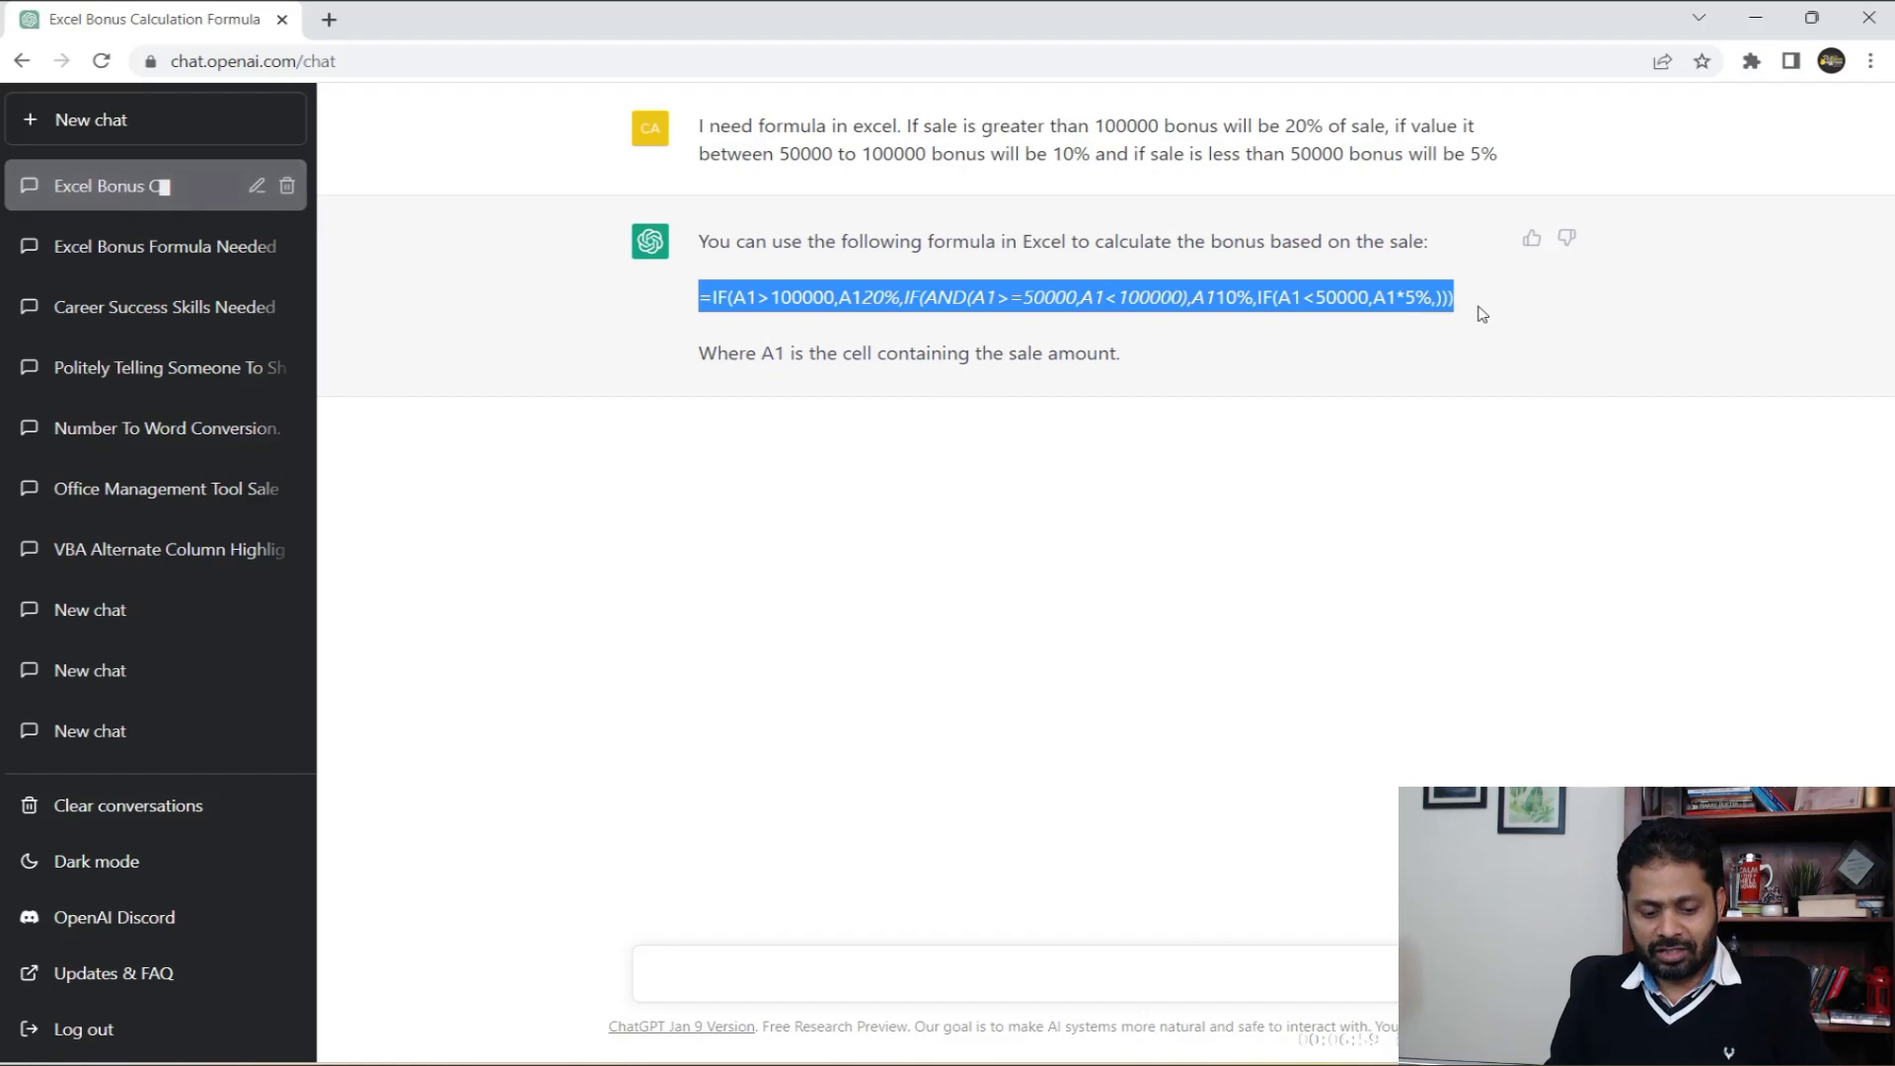
key("ctrl+c")
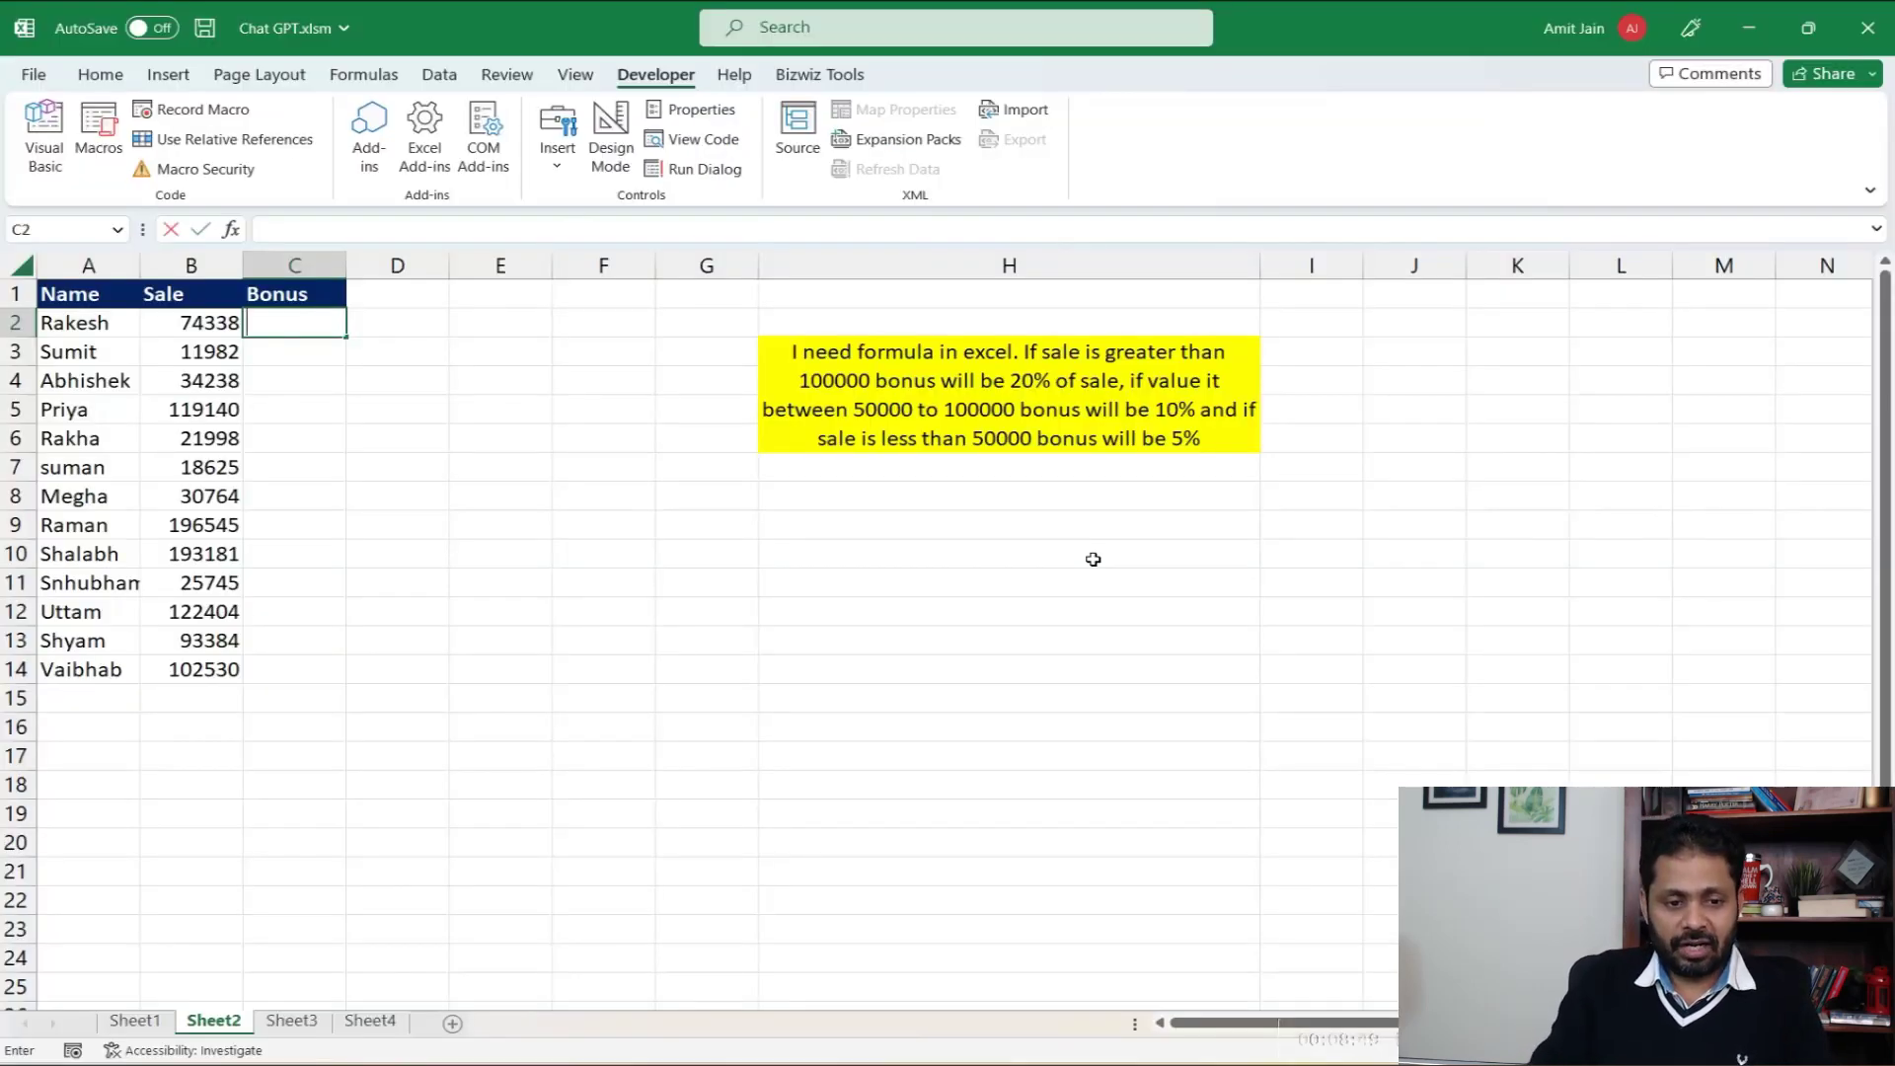
Step: Paste ChatGPT's IF formula into C2 and insert the missing * before 20% and 10%
key("ctrl+v")
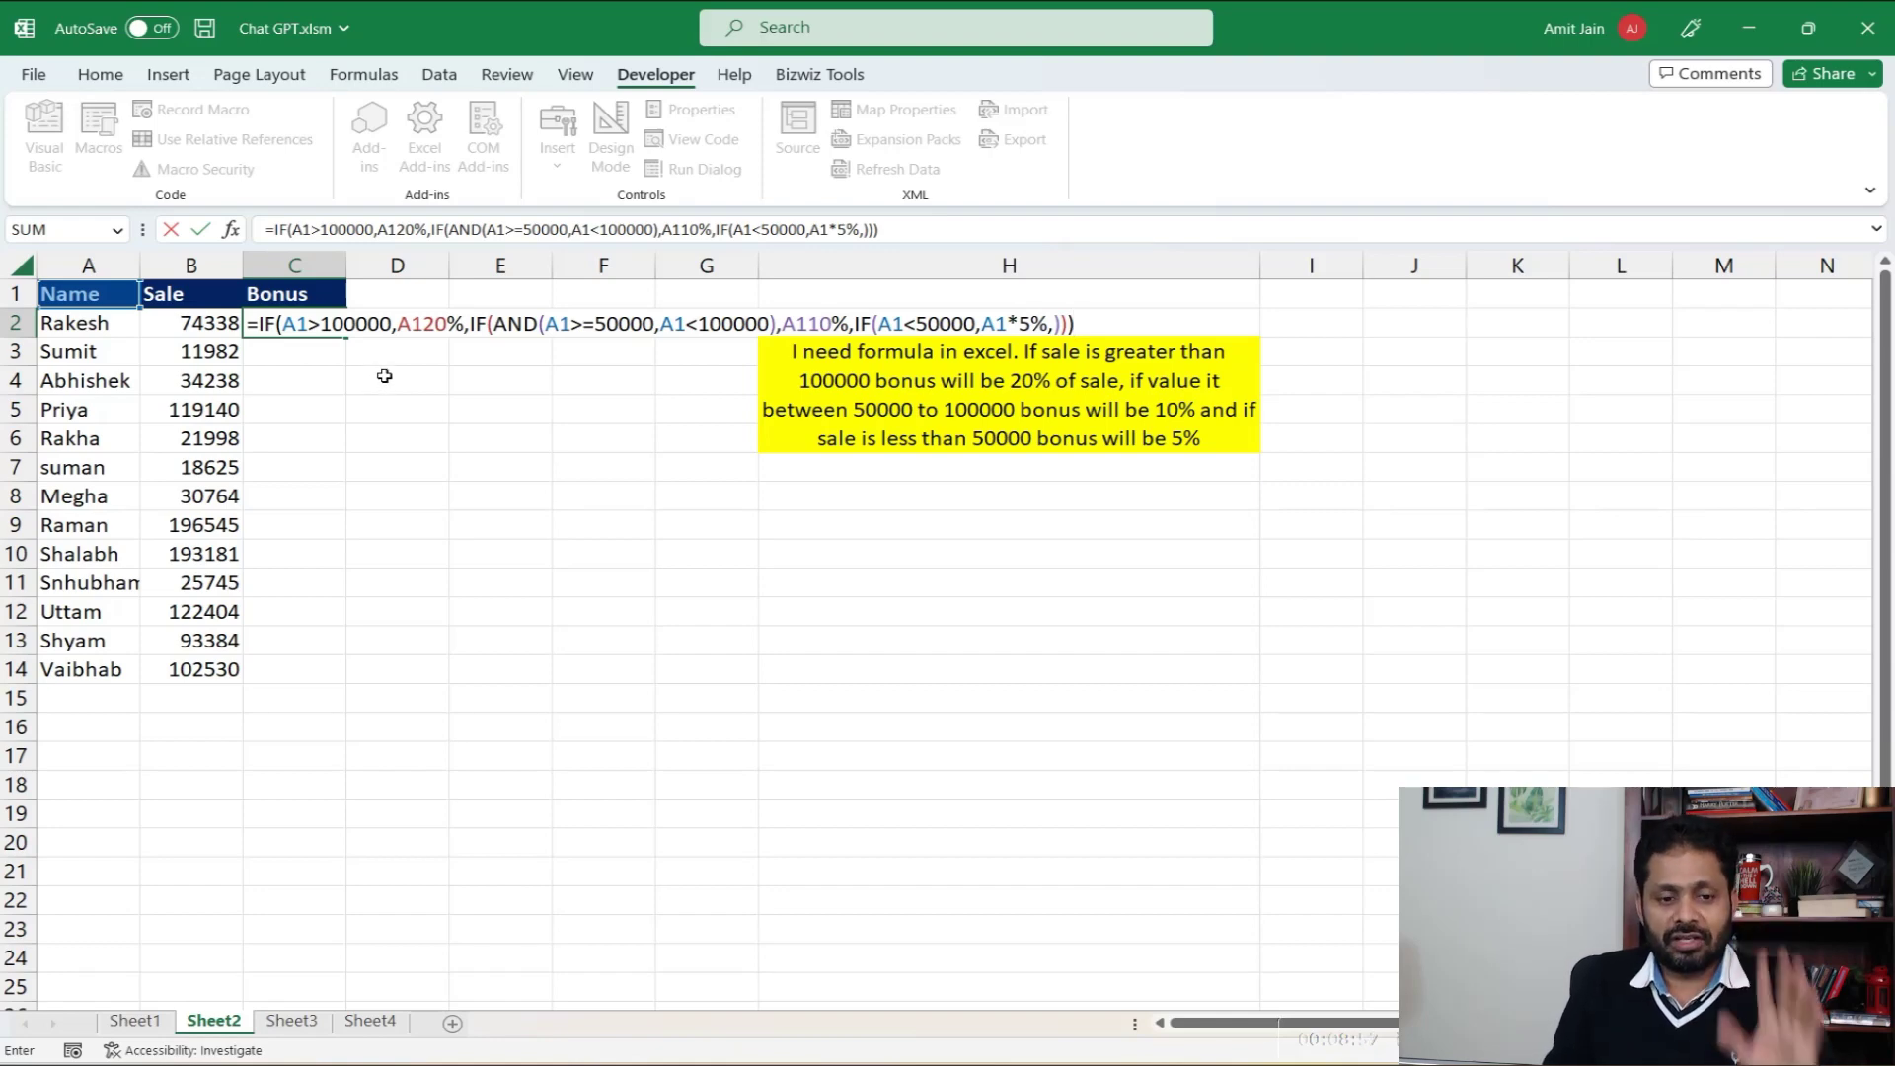
left_click(427, 326)
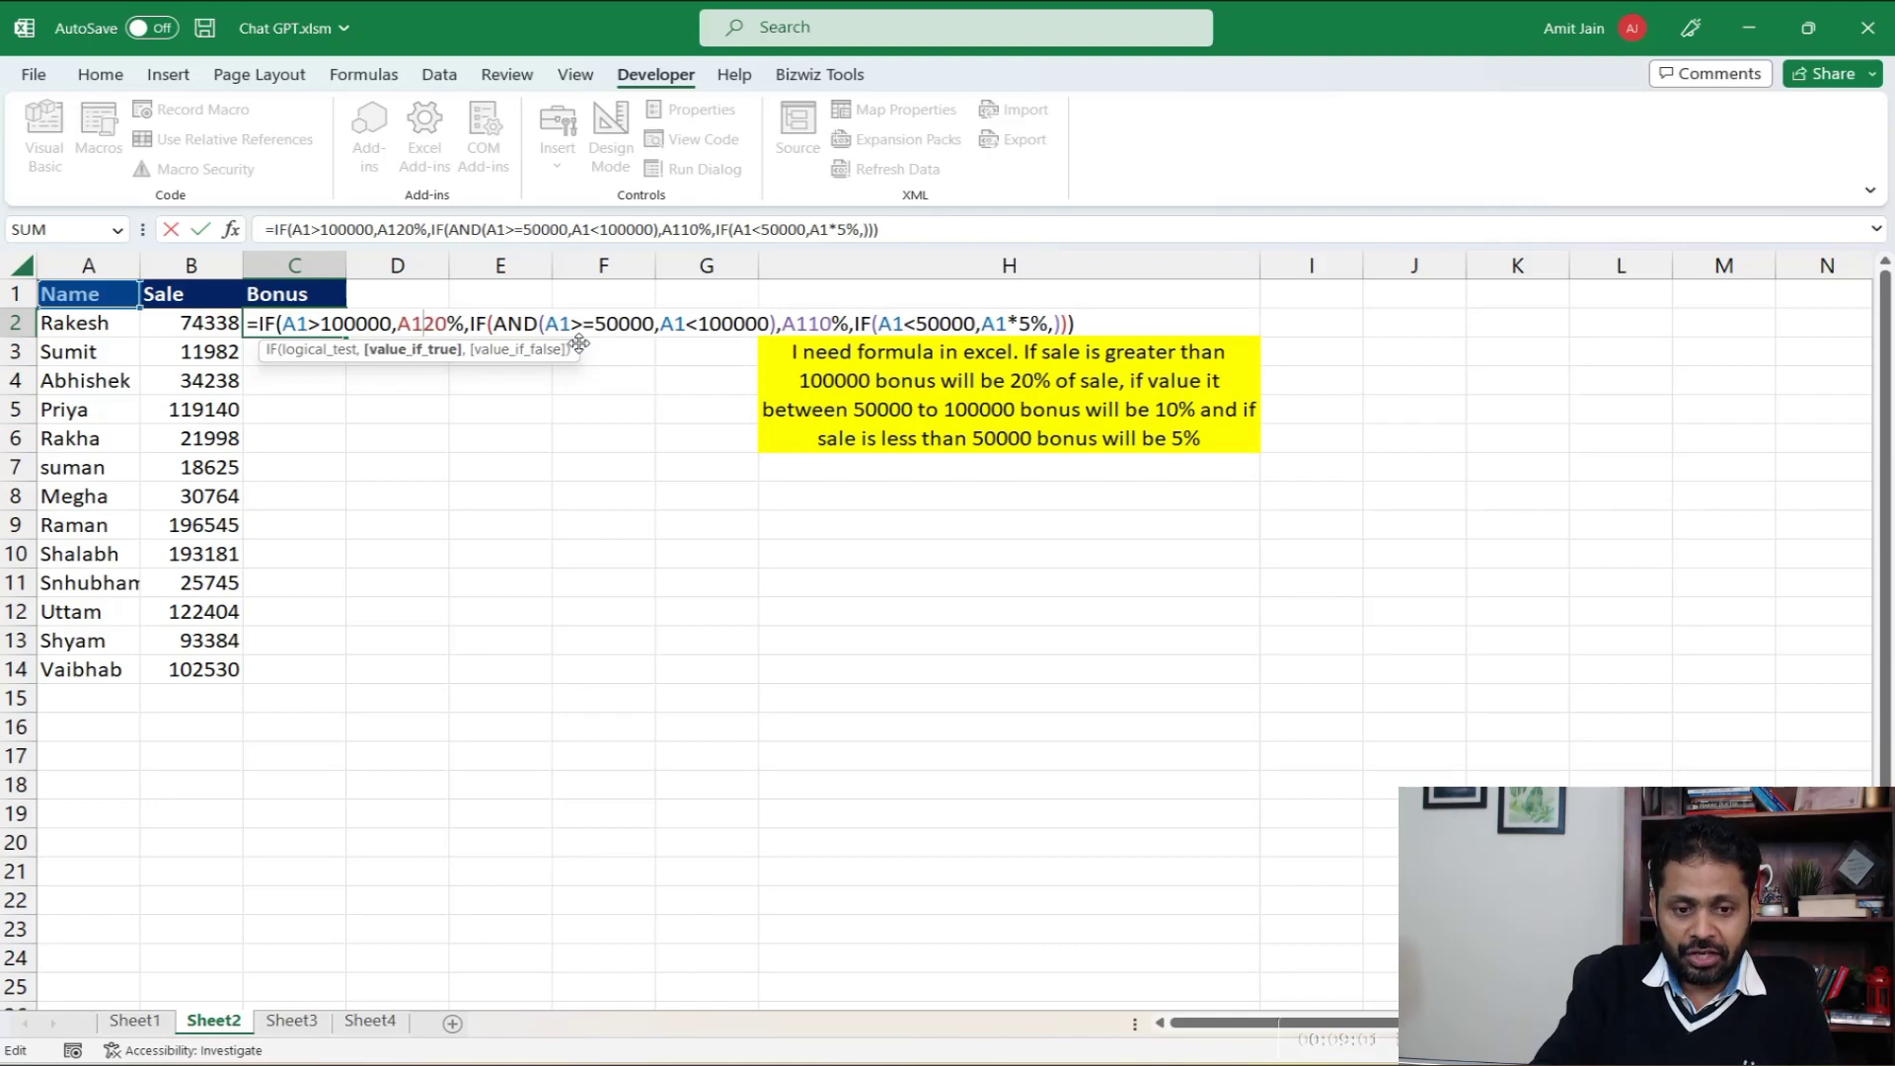
type("*")
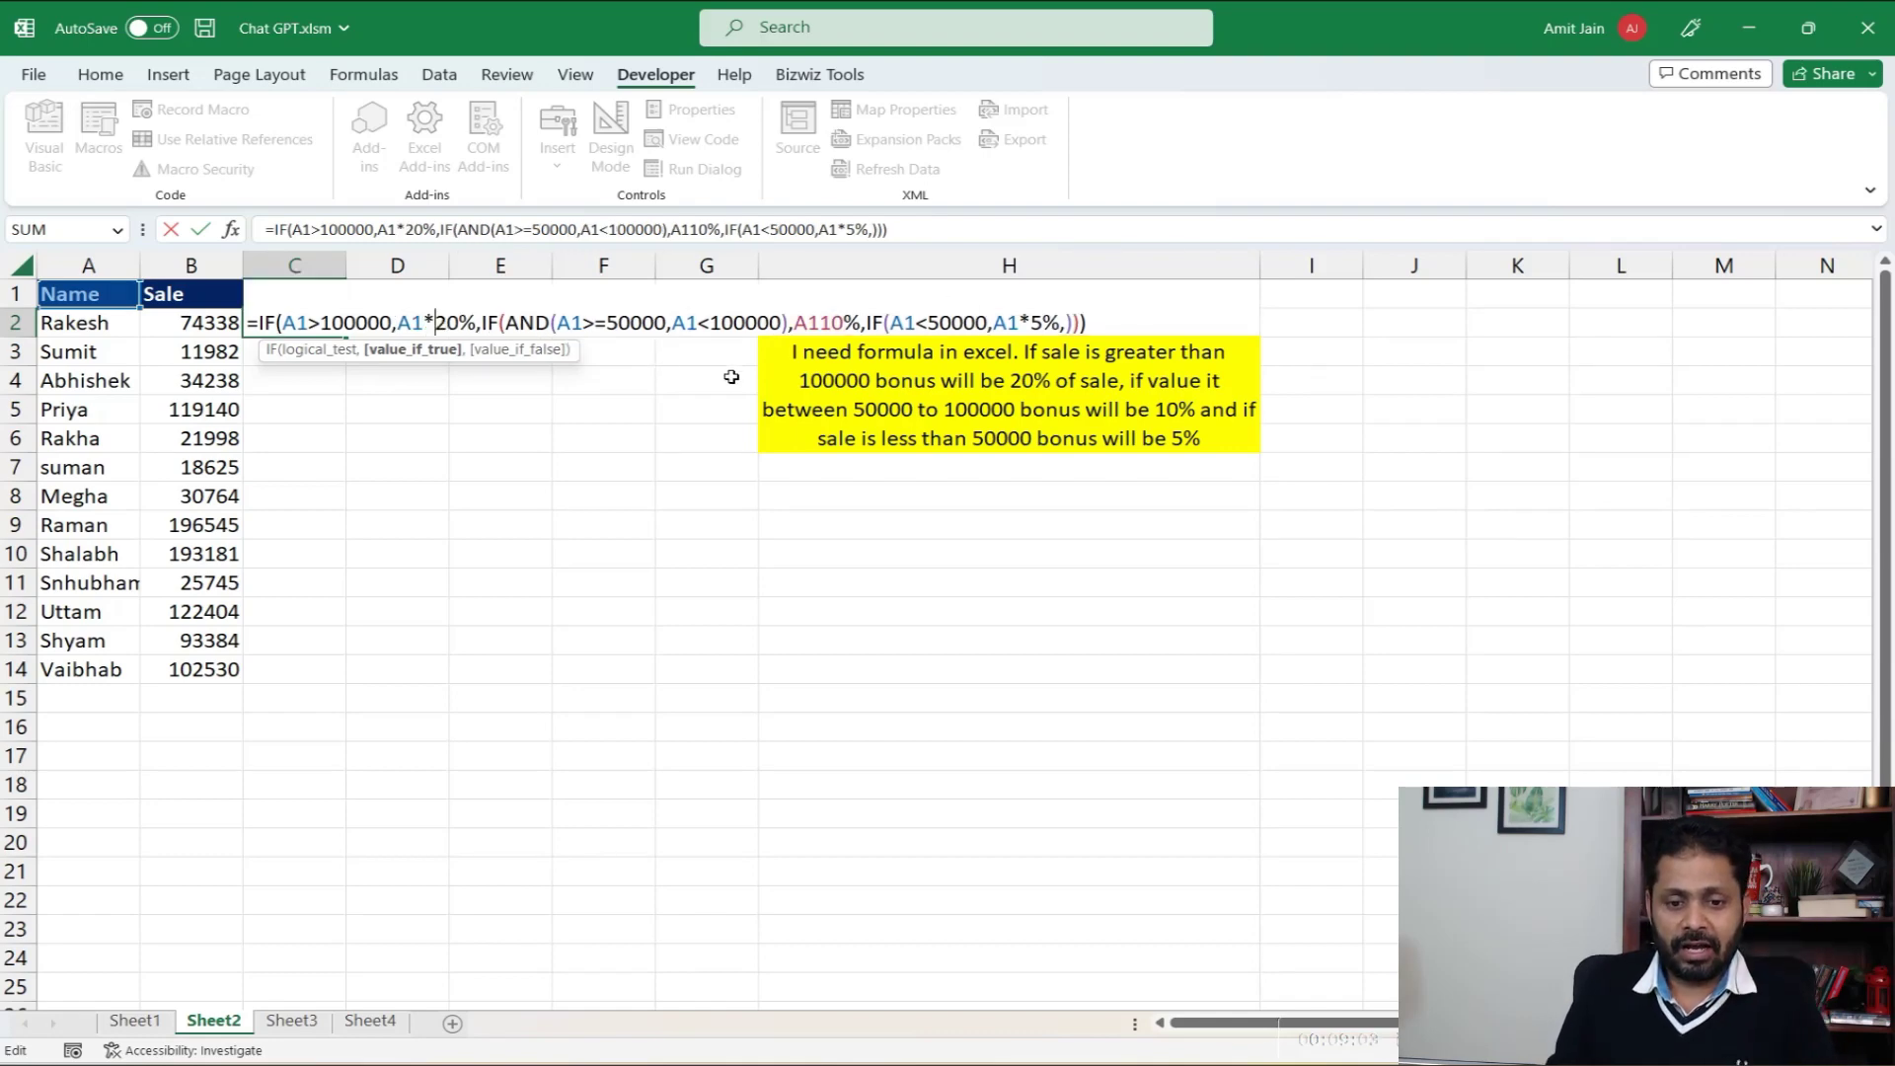
left_click(824, 323)
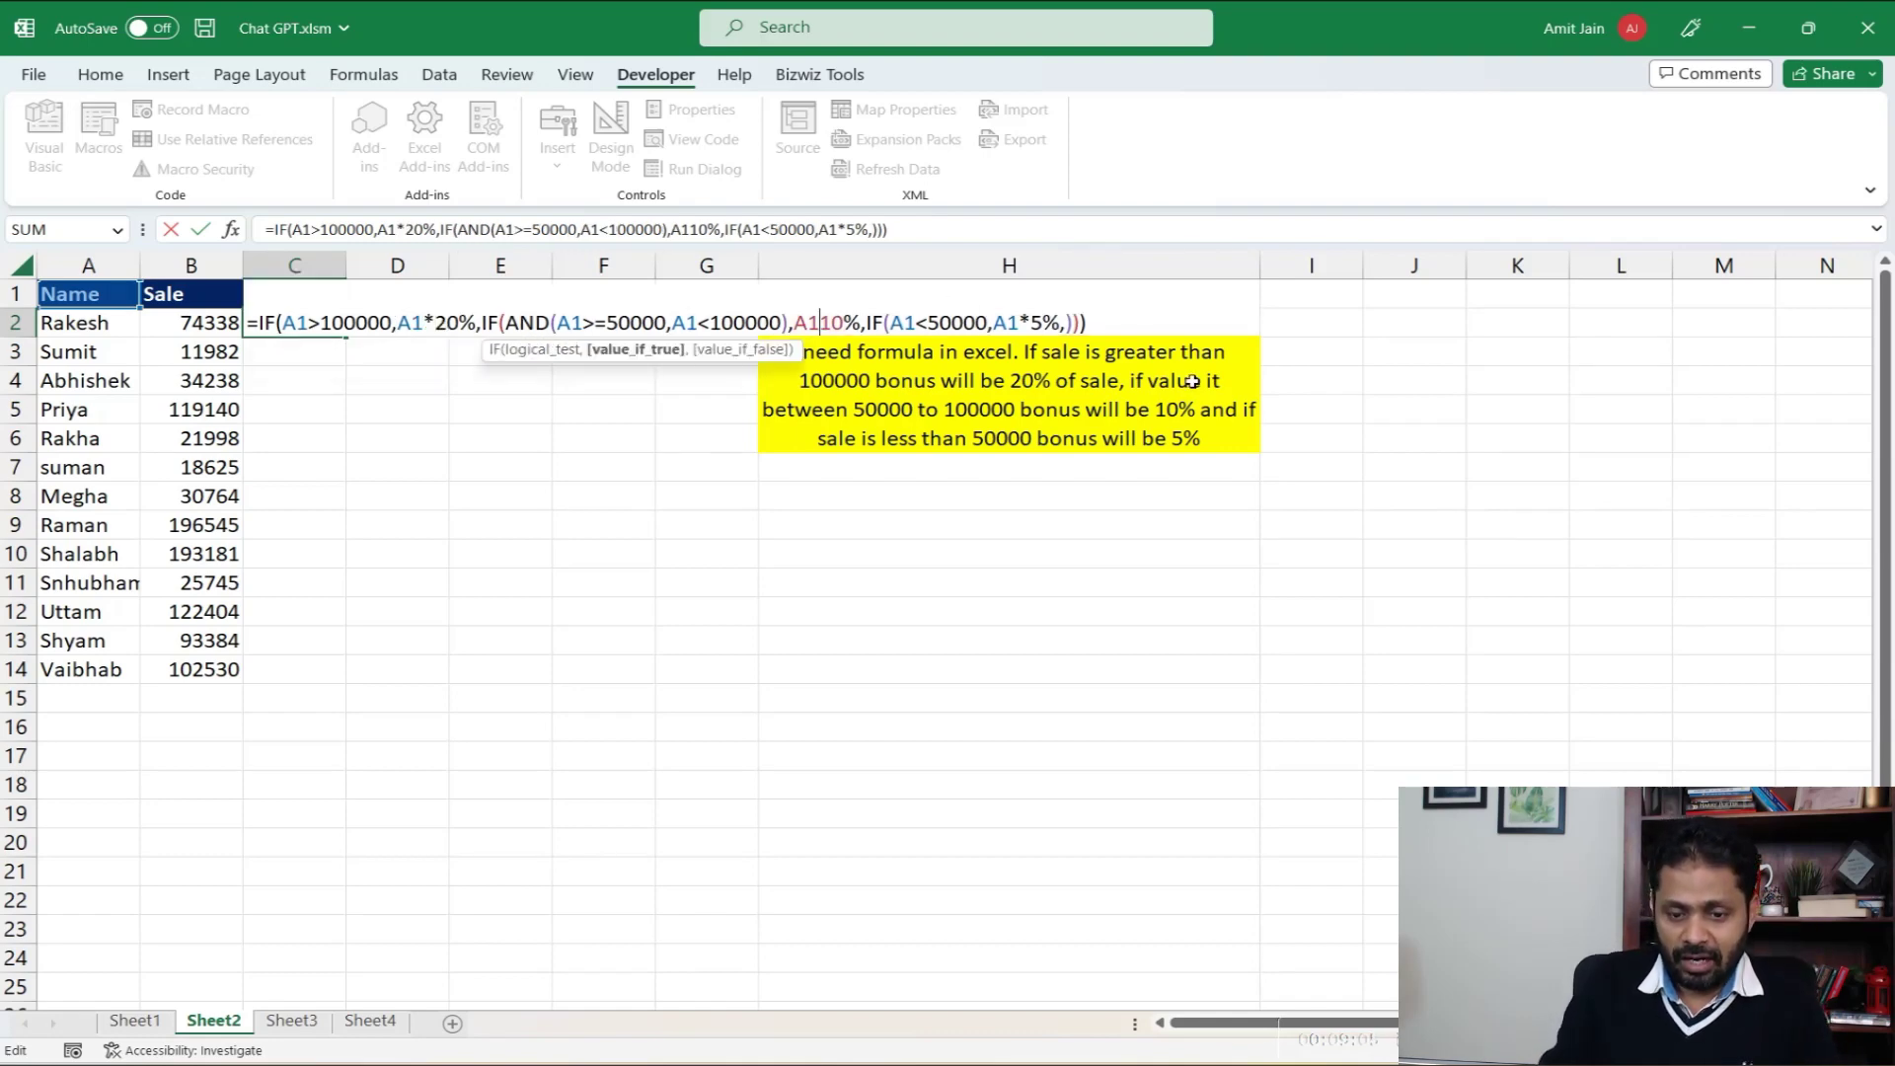
type("*")
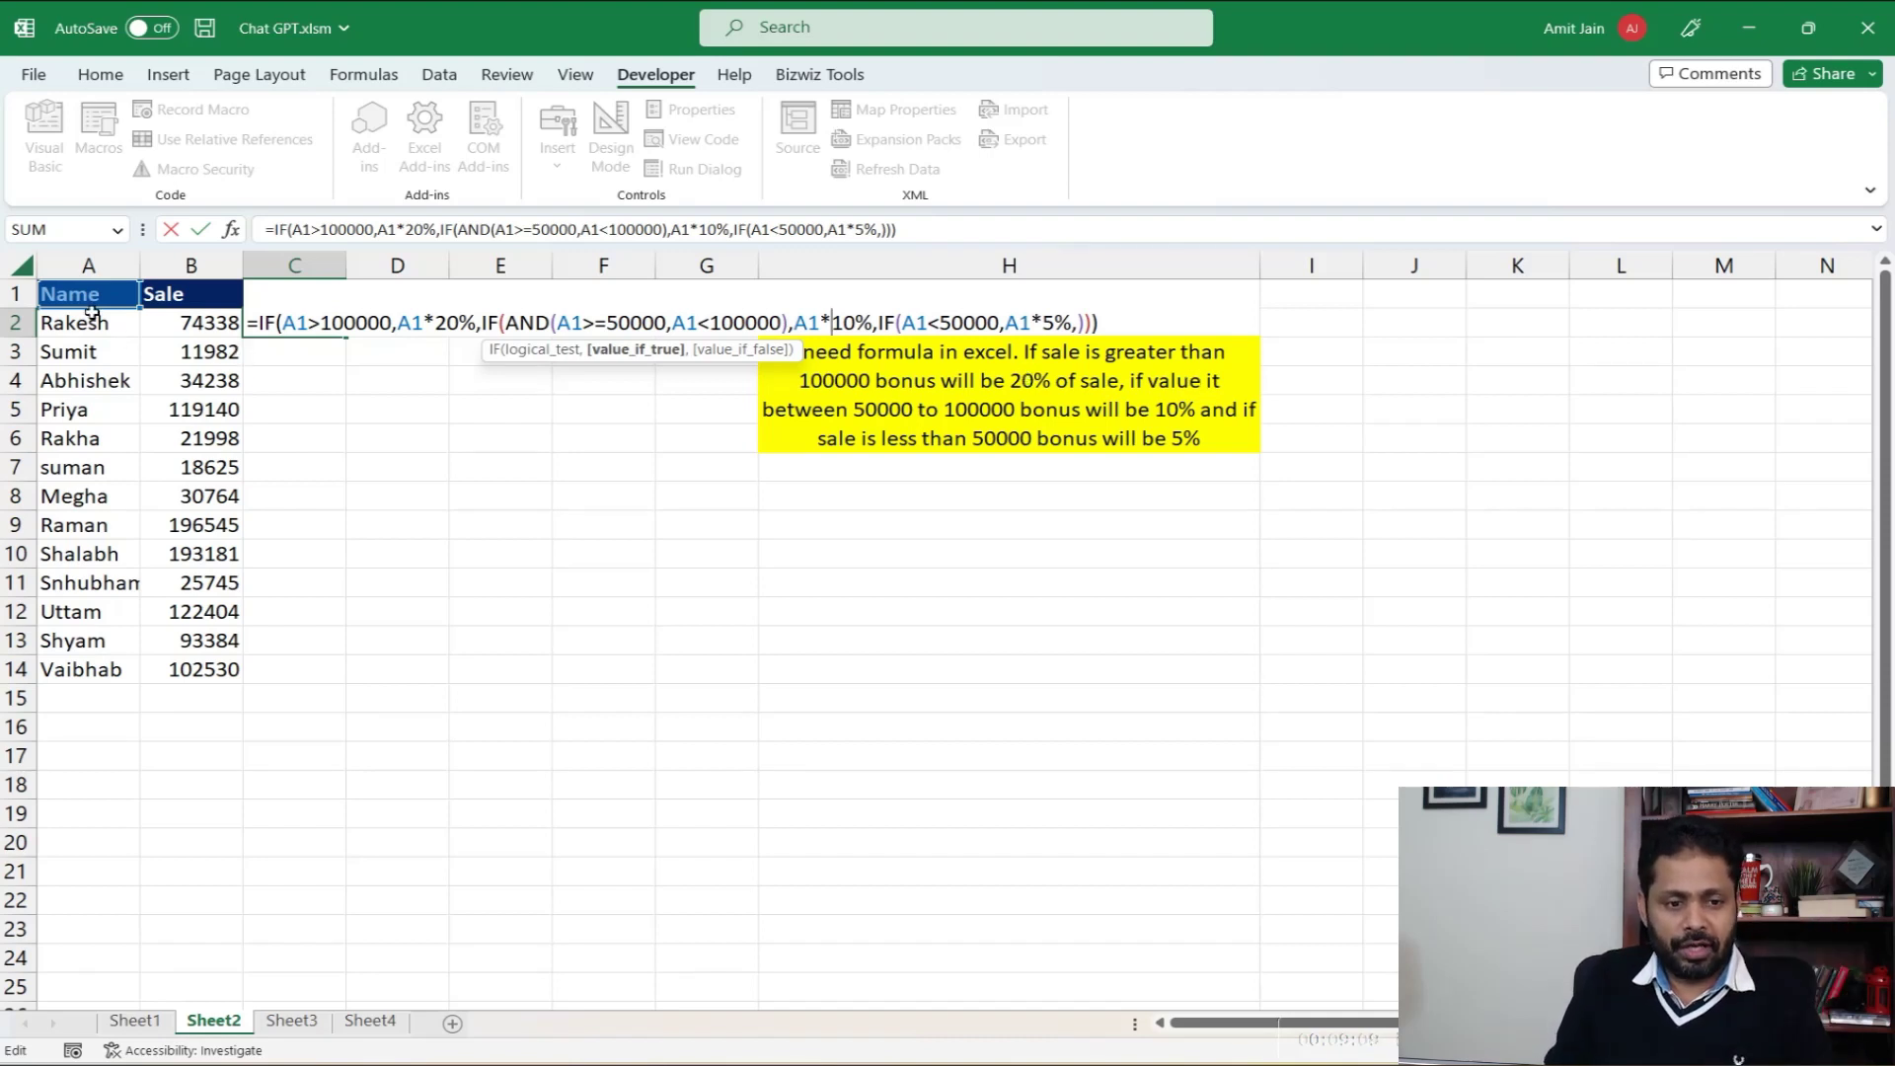
Step: Change every A1 reference to B2 so C2 returns 7433.8, then copy the formula
left_click(160, 334)
left_click(161, 330)
left_click(158, 332)
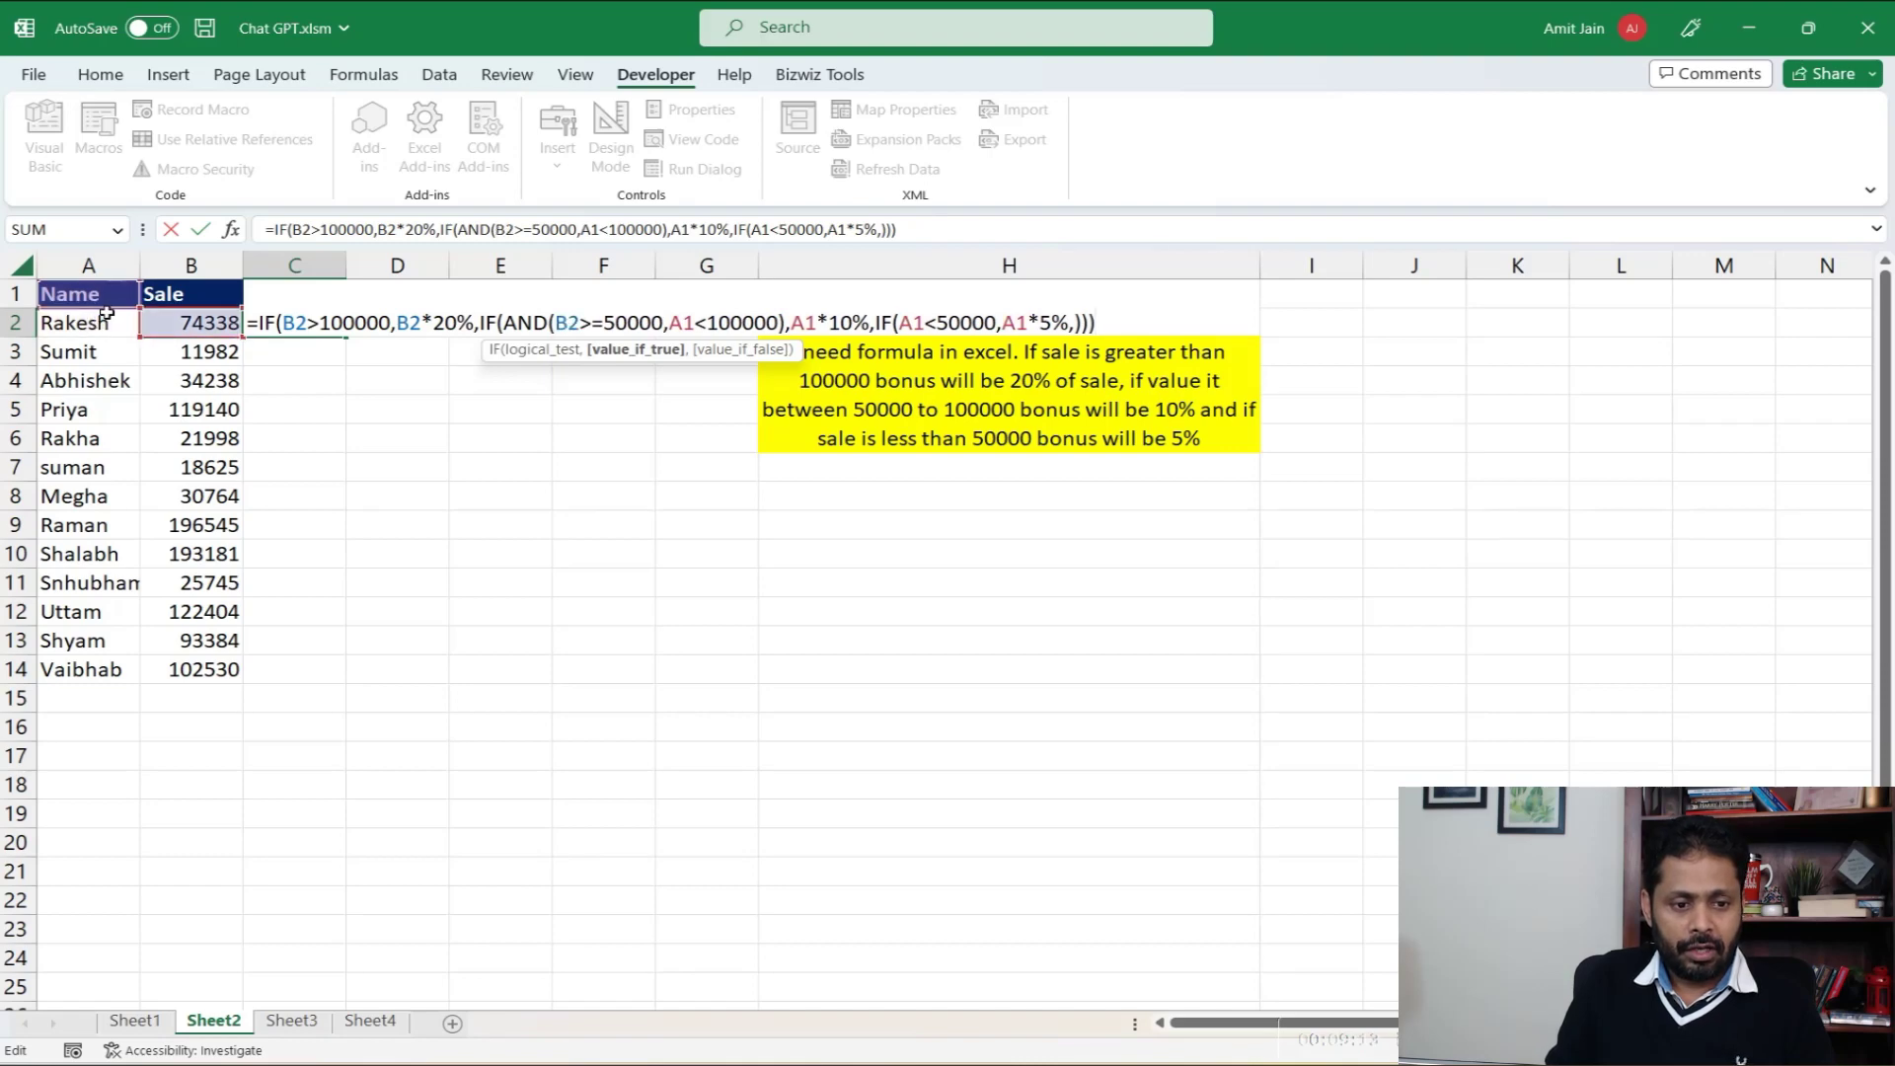
left_click(163, 334)
left_click(161, 350)
left_click(171, 337)
left_click(160, 329)
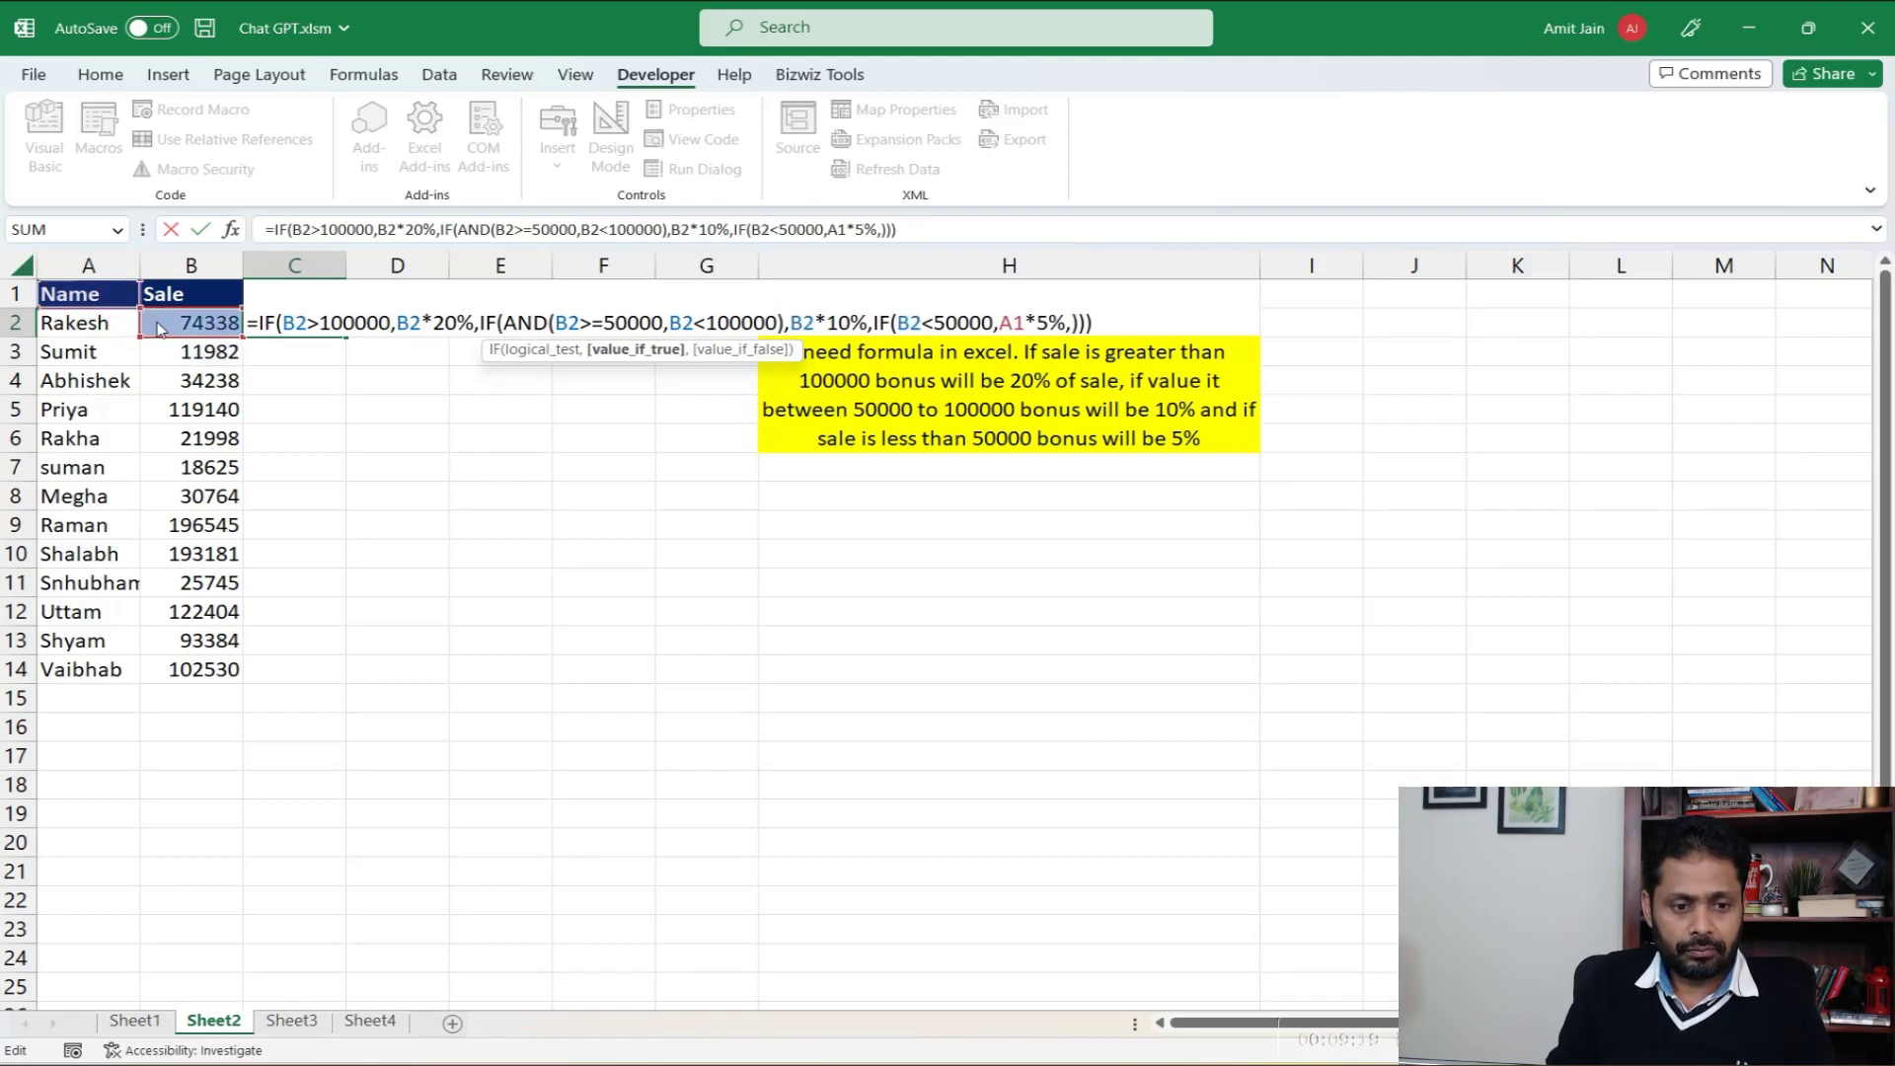
left_click(167, 326)
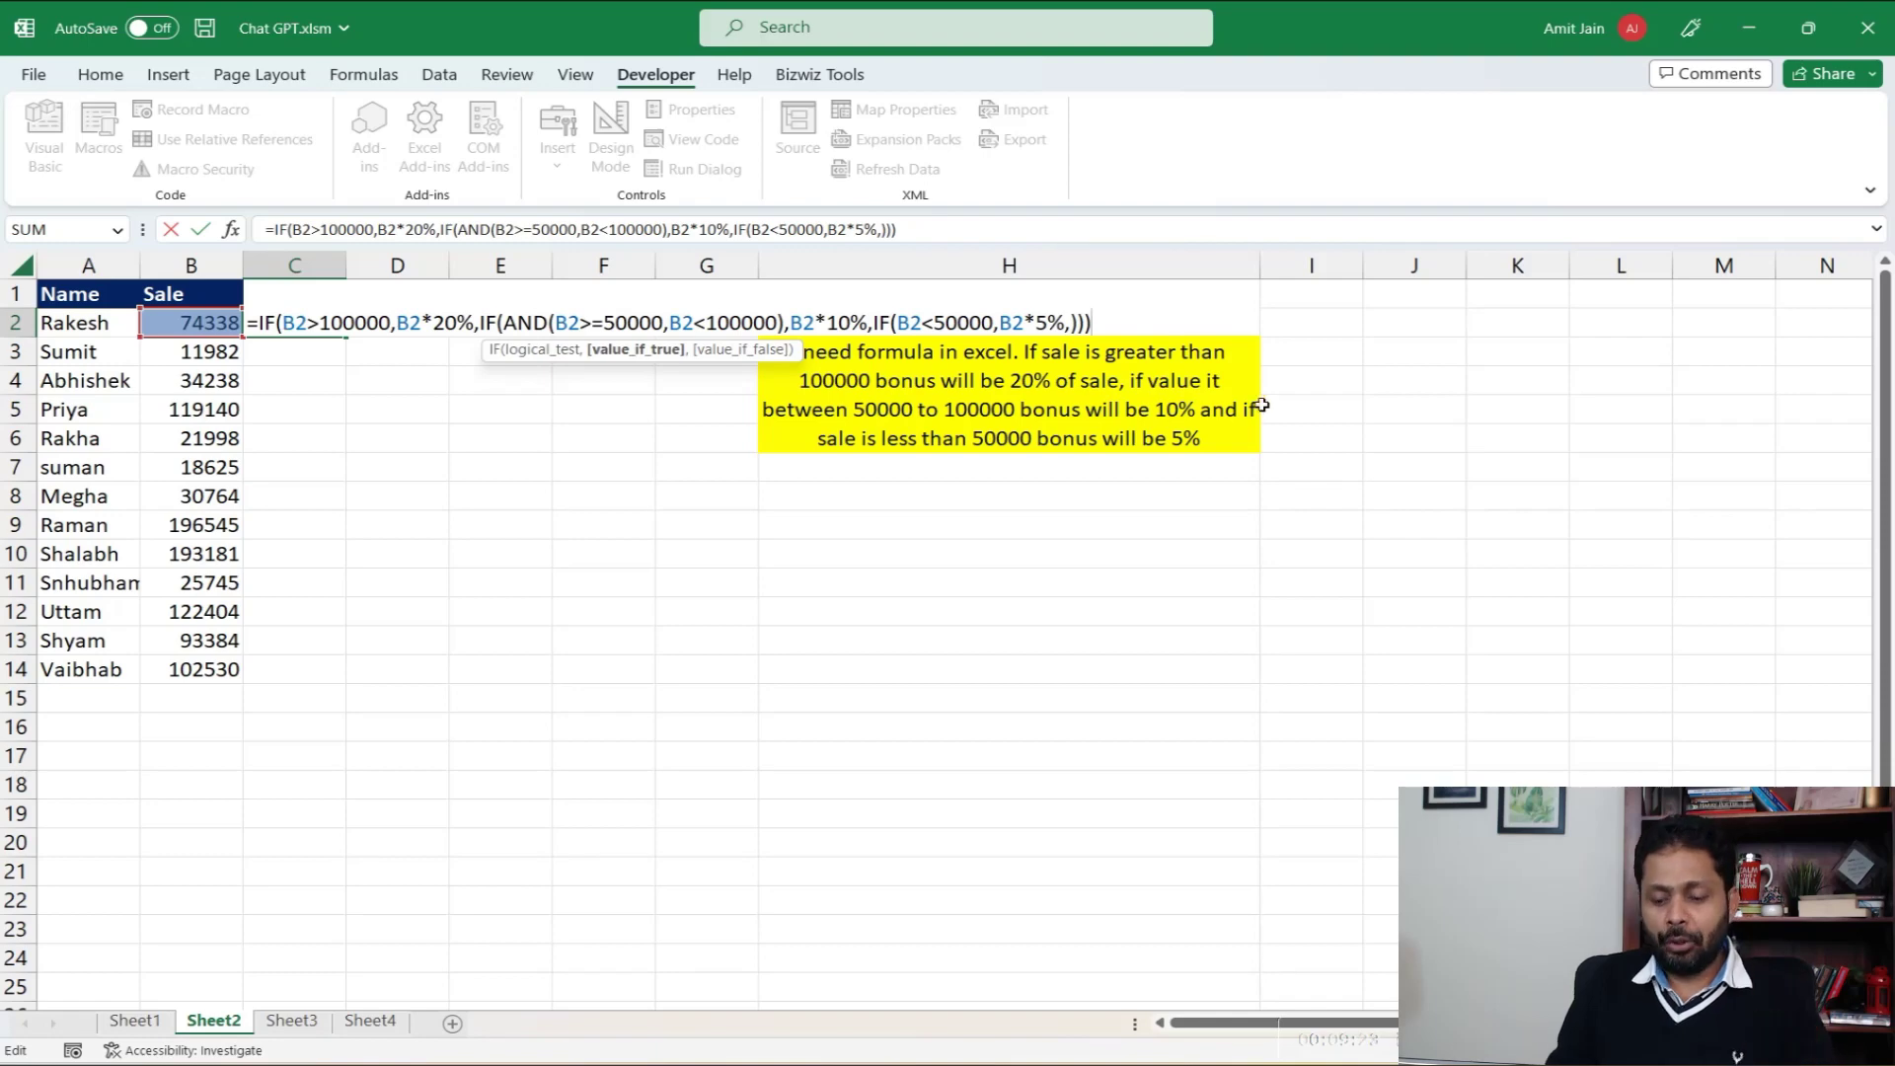
key("ctrl+Return")
key("ctrl+c")
key("shift+Down")
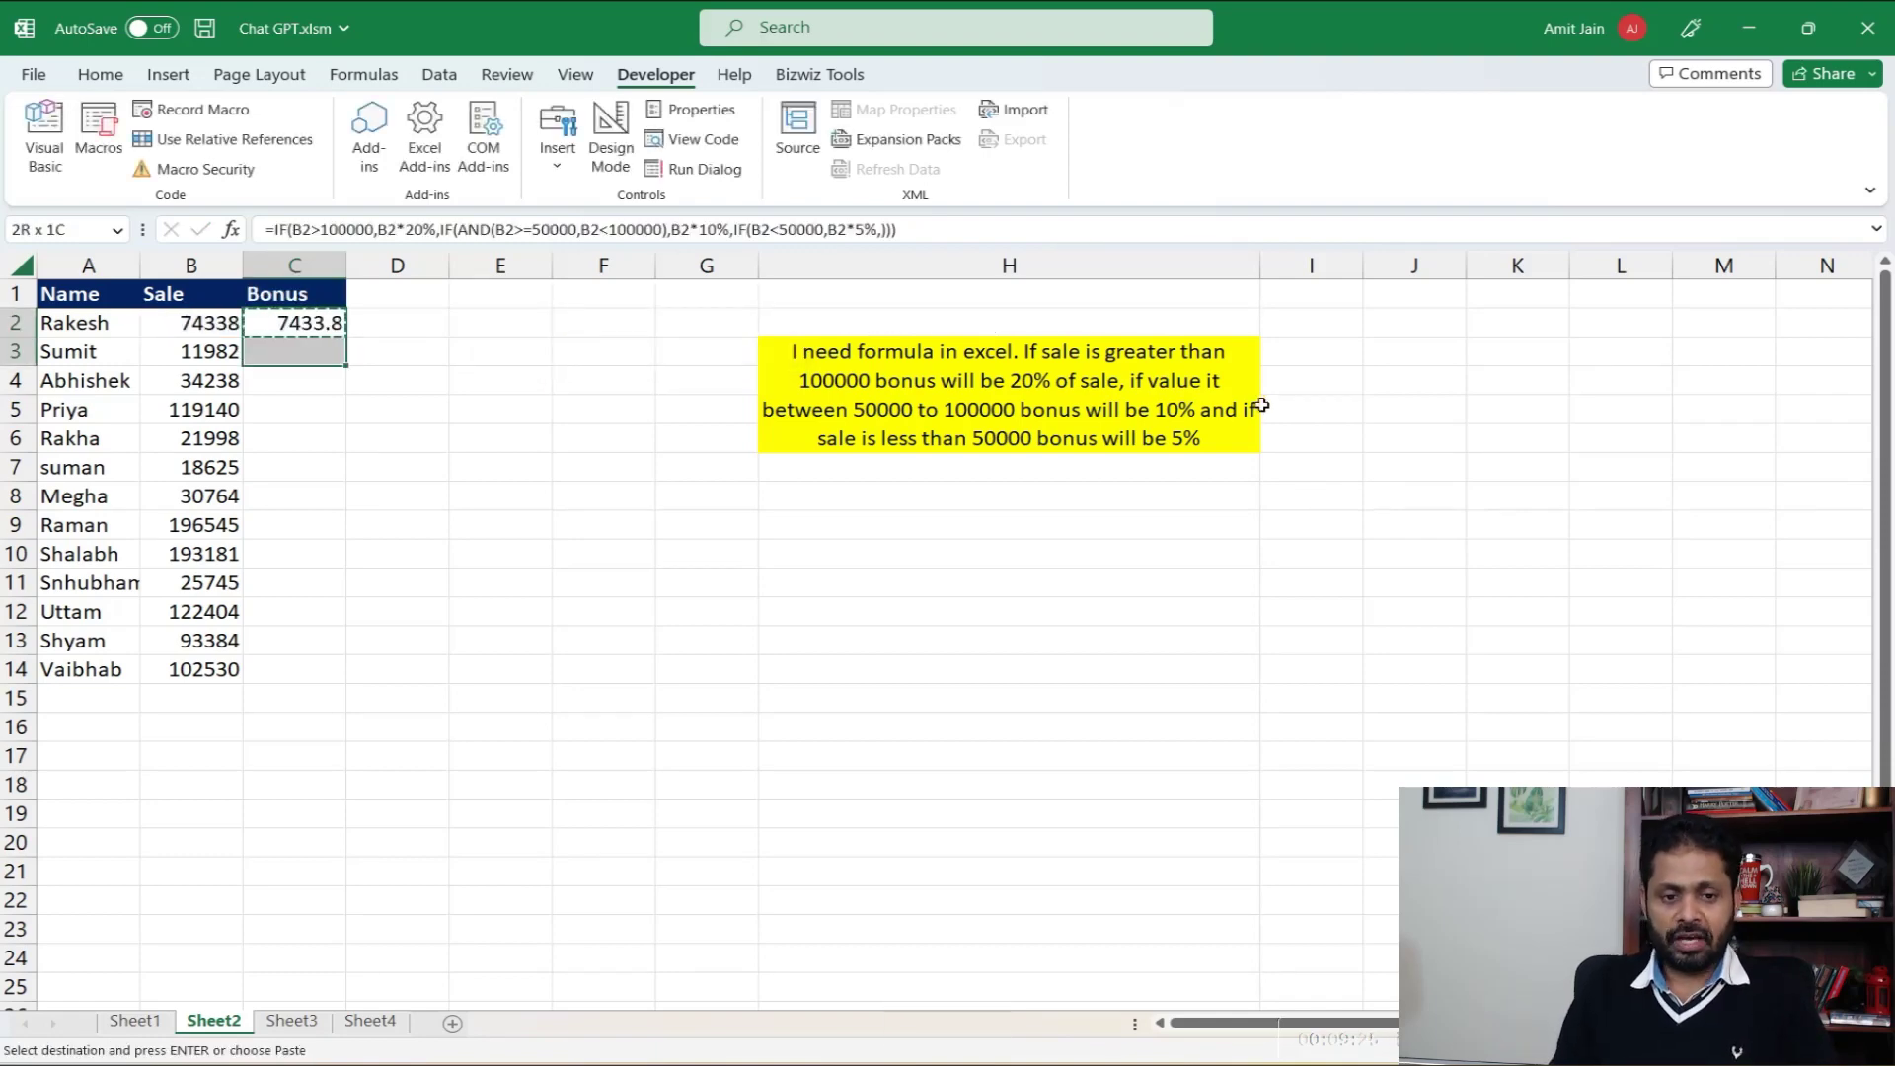
Step: Paste the bonus formula down through C14 and verify it in C5, C8 and C2
key("shift+Down")
key("shift+Down")
key("shift+Down")
key("shift+Down")
key("shift+Down")
key("shift+Down")
key("shift+Down")
key("shift+Down")
key("shift+Down")
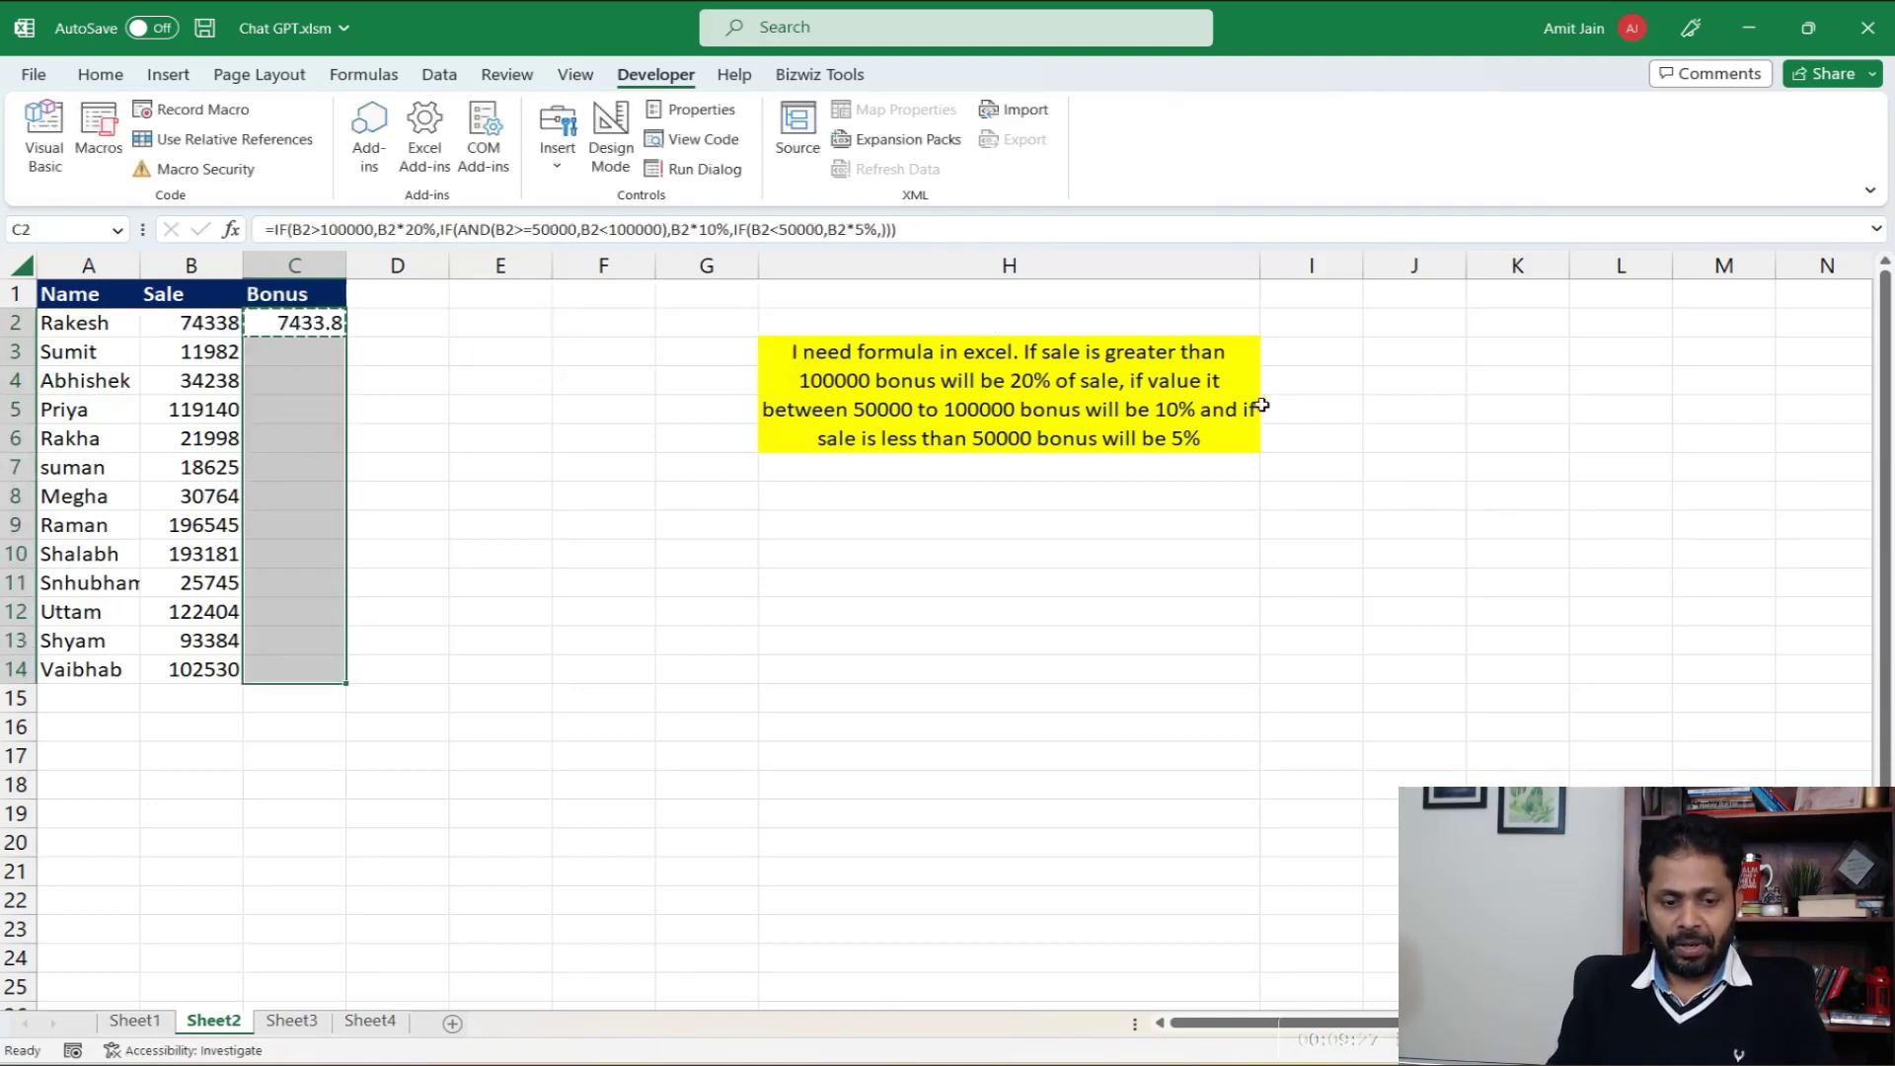
key("Return")
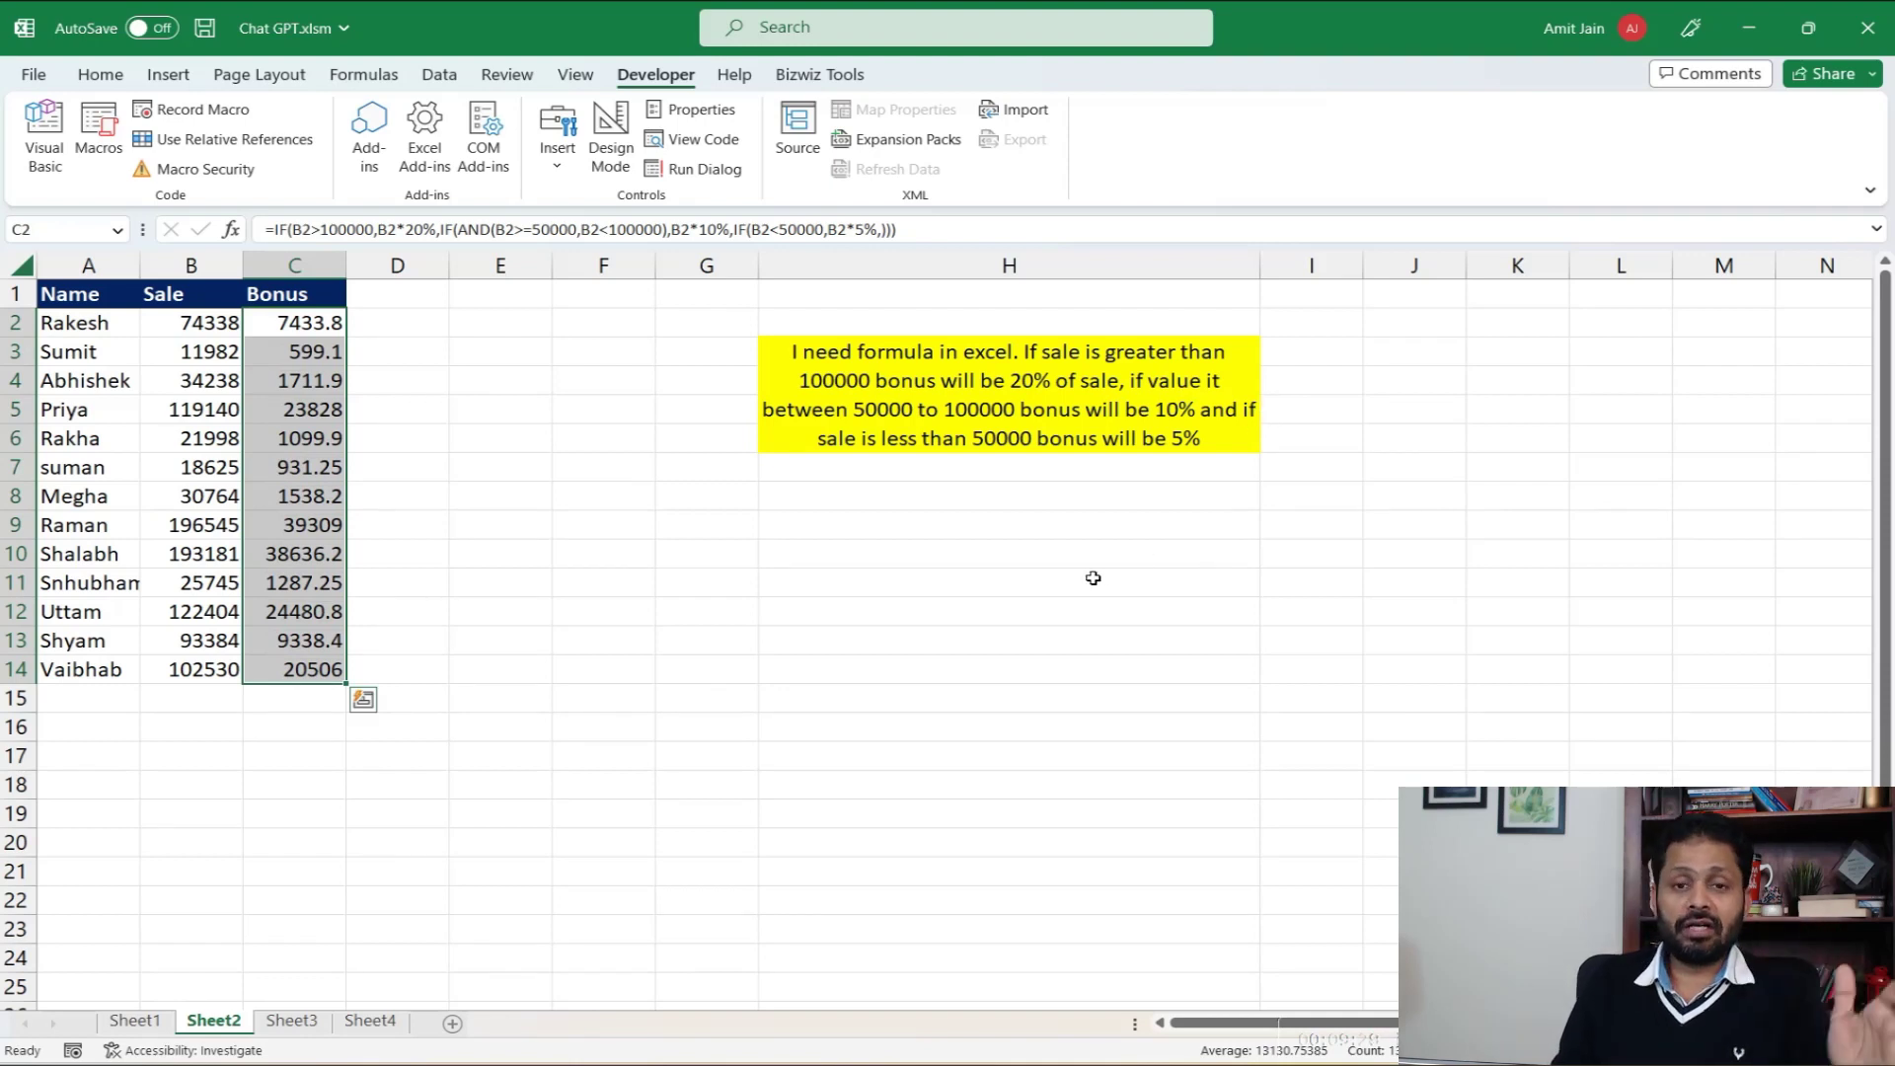
left_click(190, 408)
left_click(340, 411)
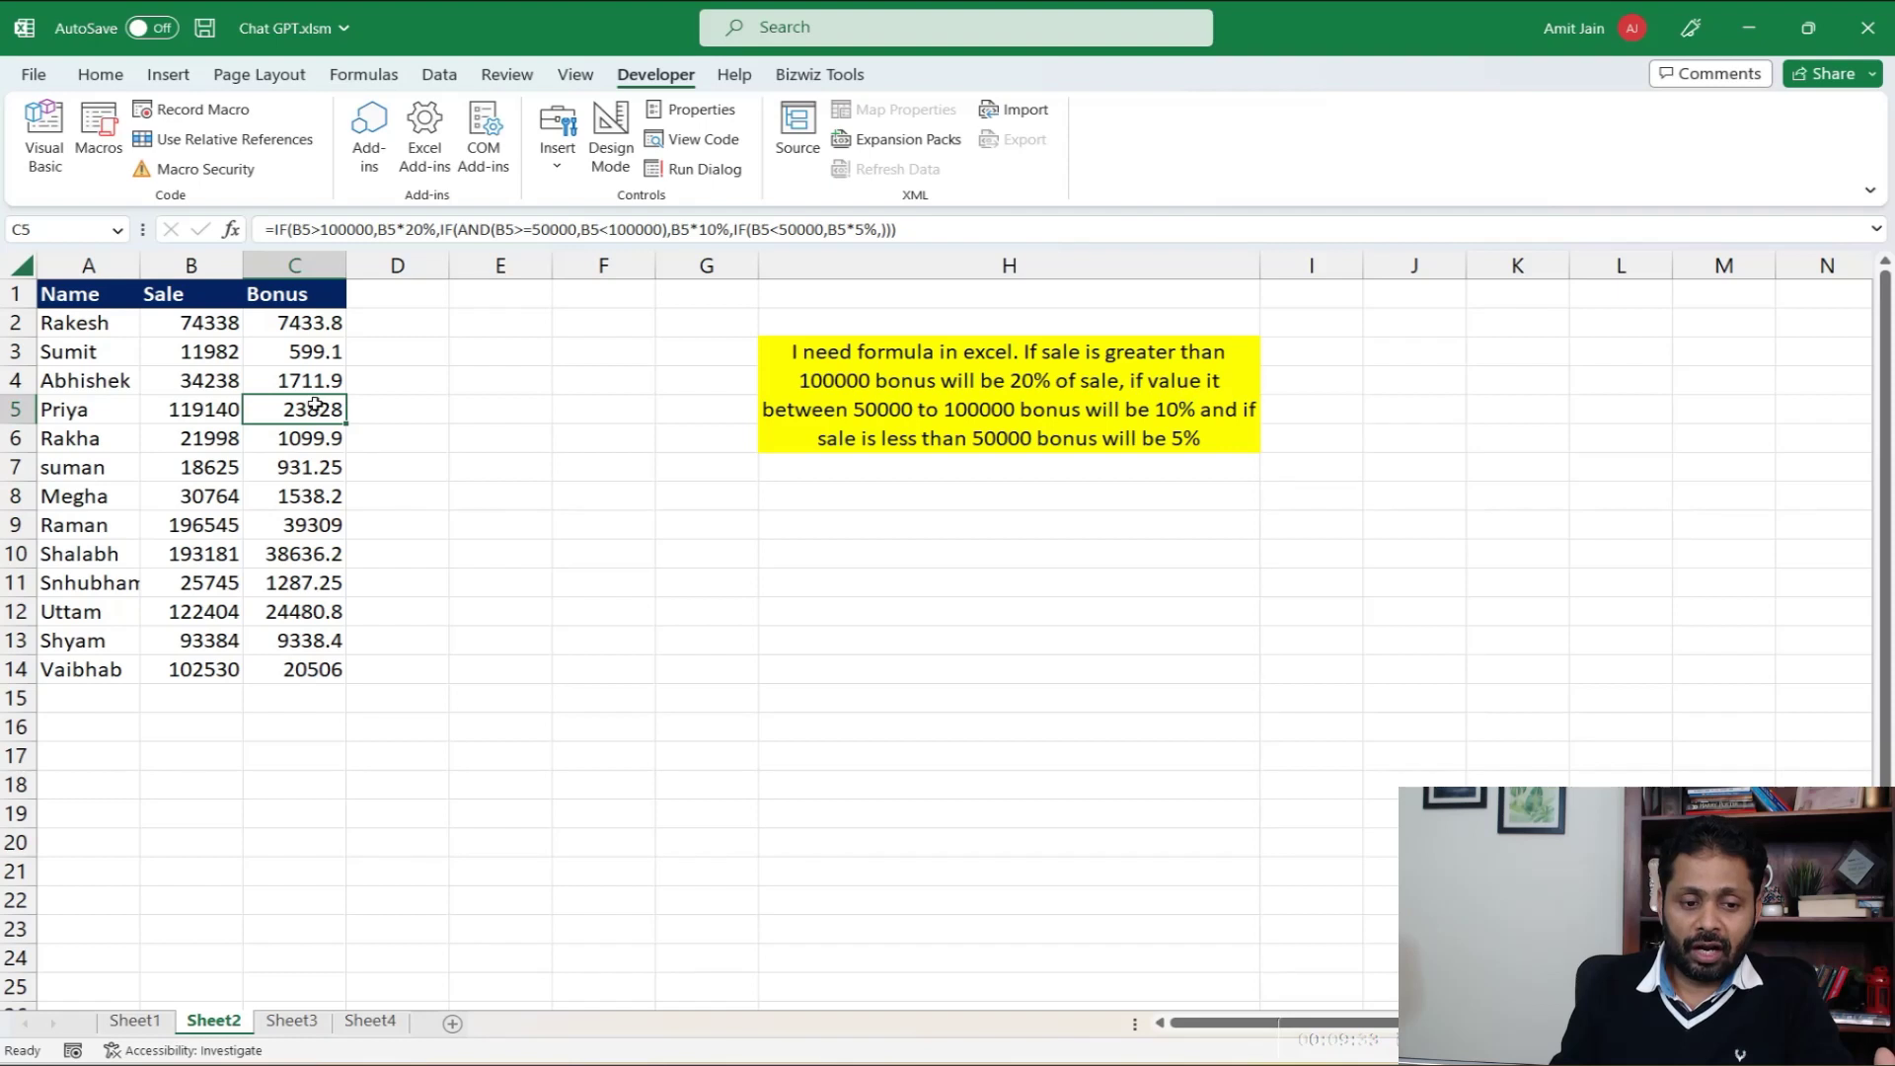
left_click(225, 496)
left_click(312, 495)
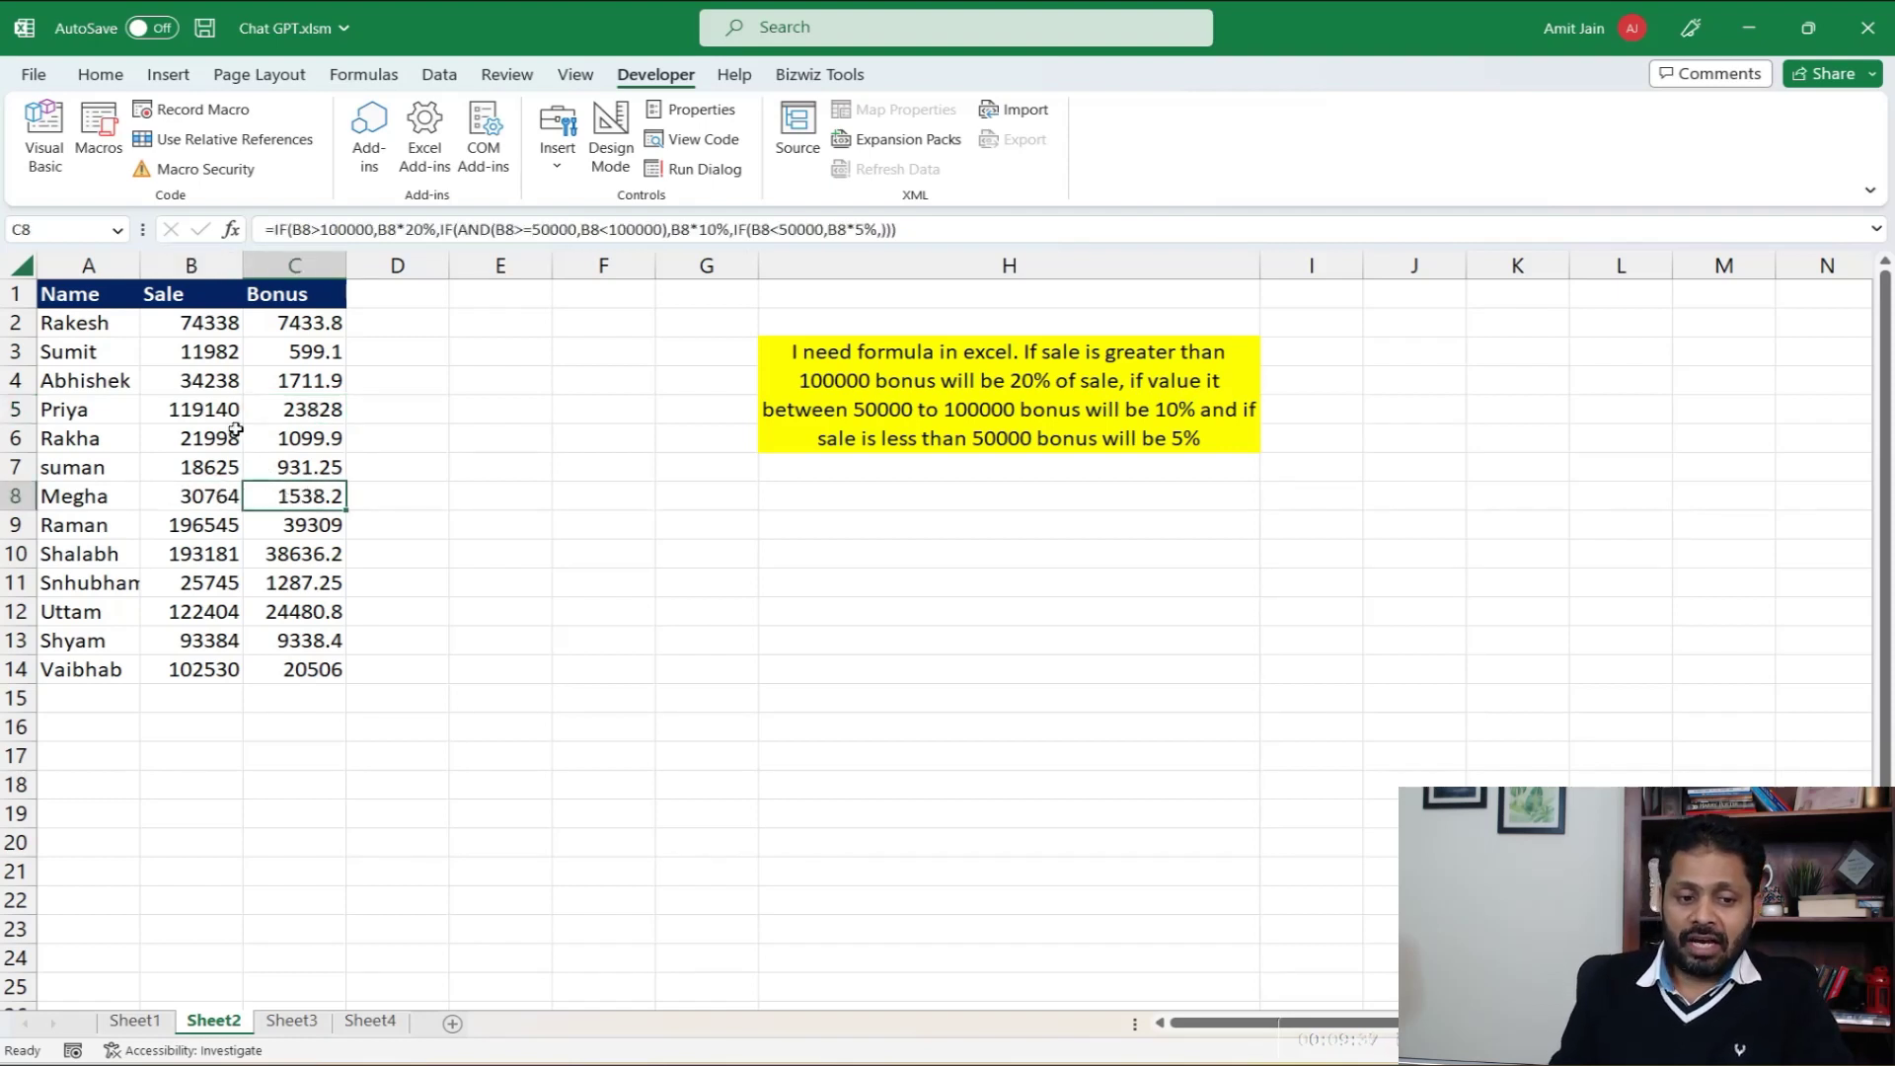
left_click(219, 325)
left_click(306, 323)
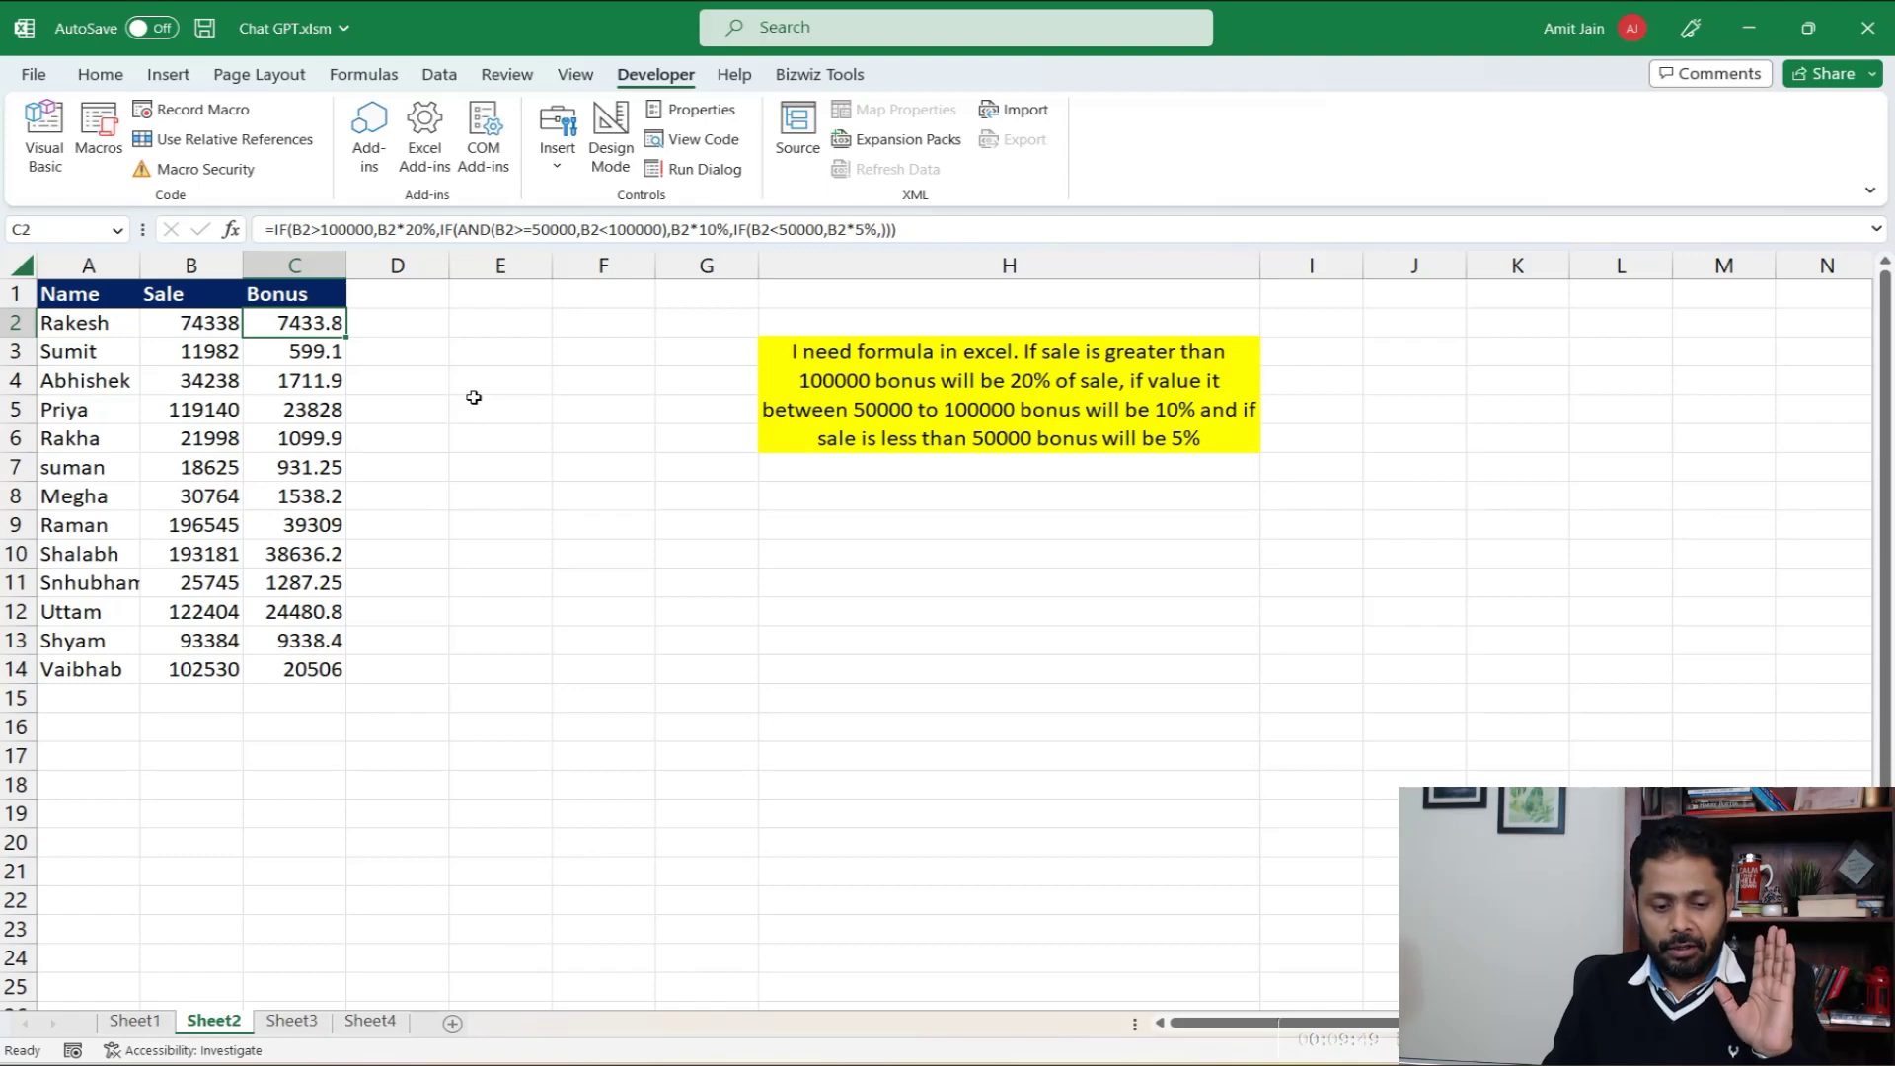
left_click(289, 1022)
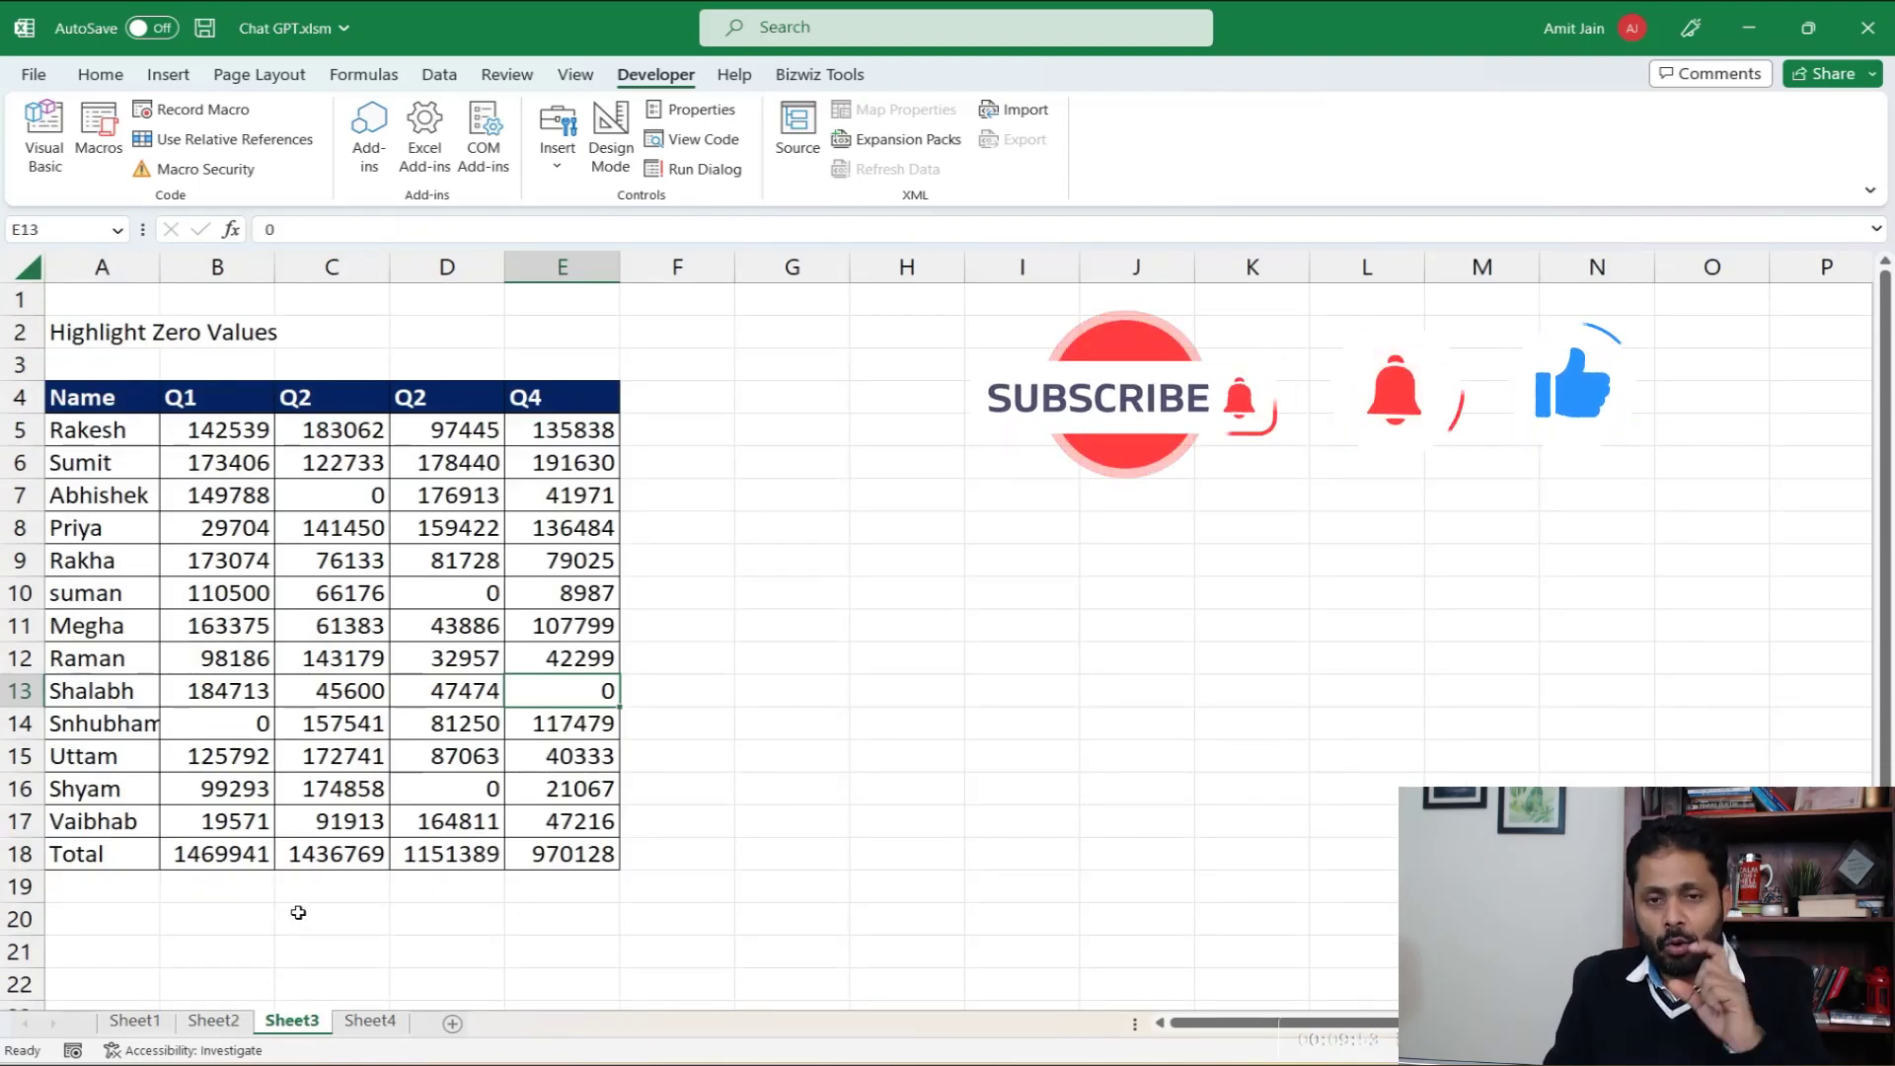
Step: Point out the zero values in C7 and D10 of the Sheet3 quarterly table
left_click(322, 500)
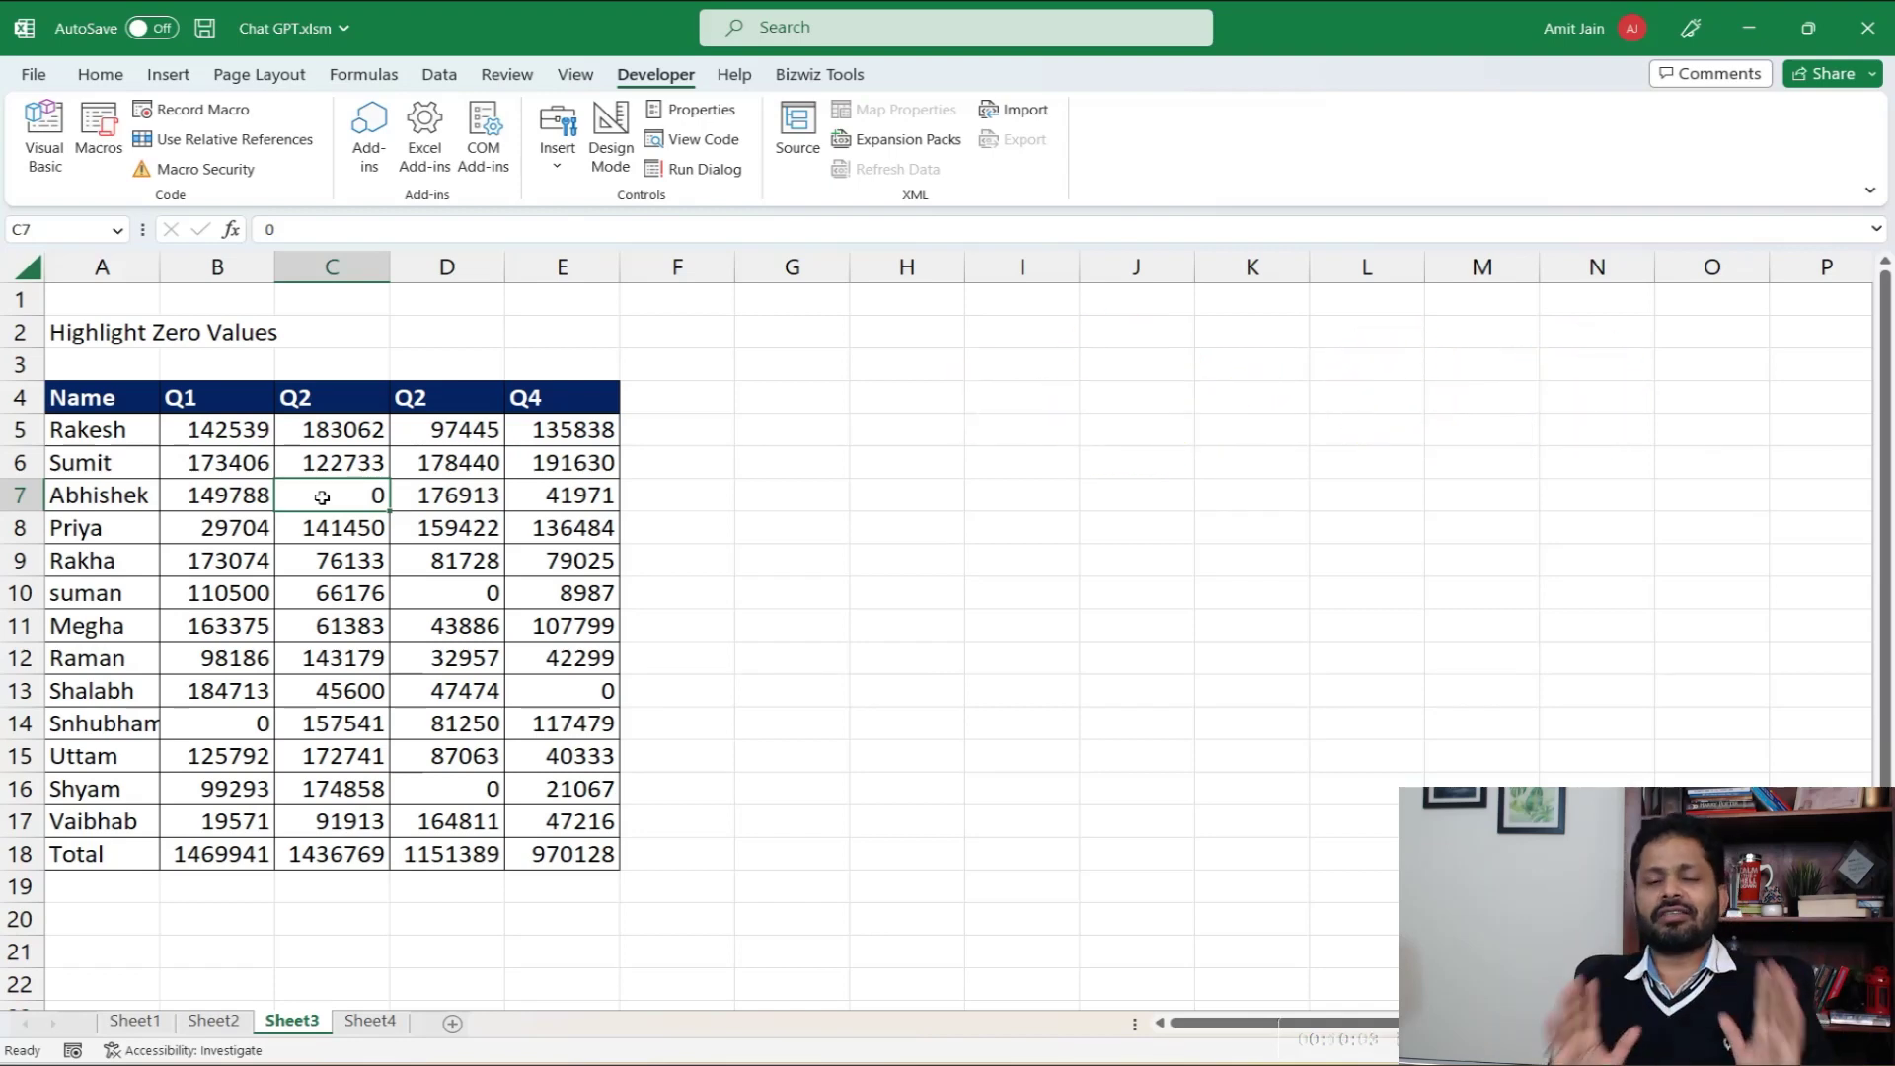
left_click(413, 585)
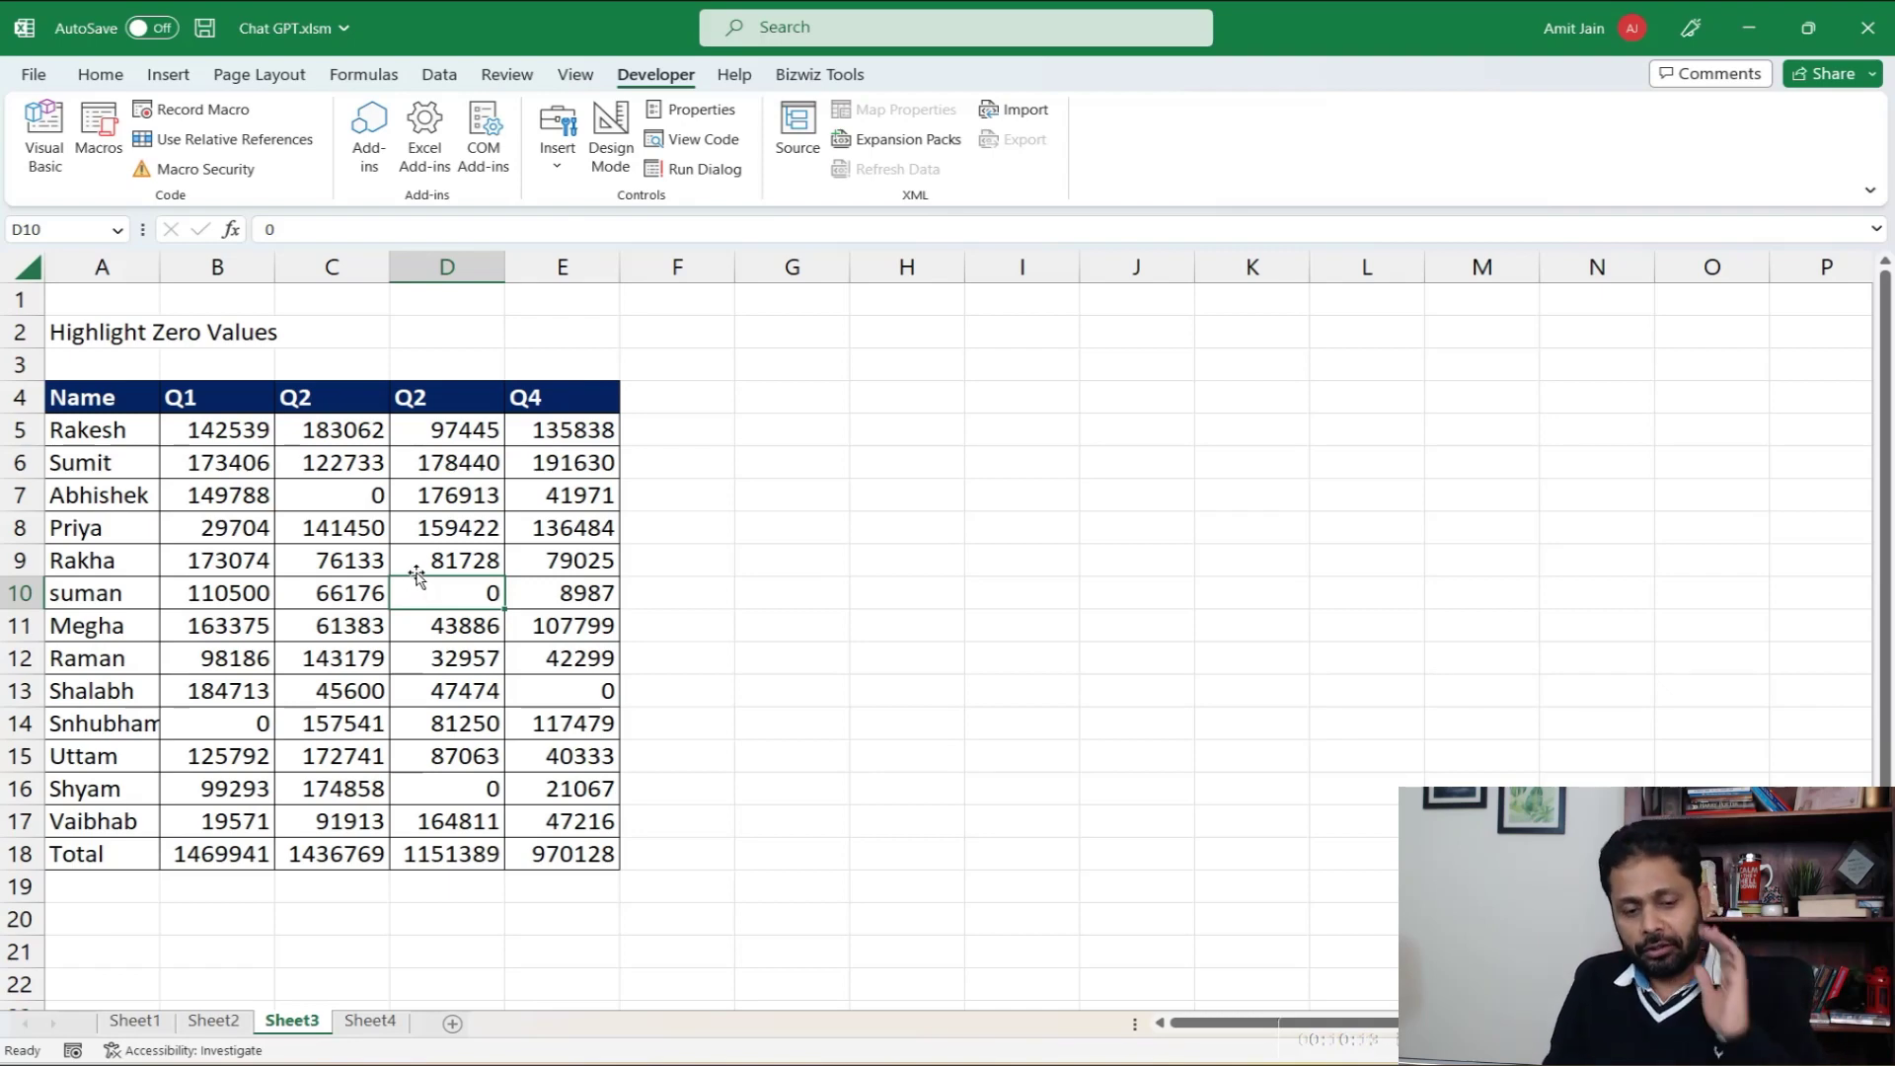
key("alt+Tab")
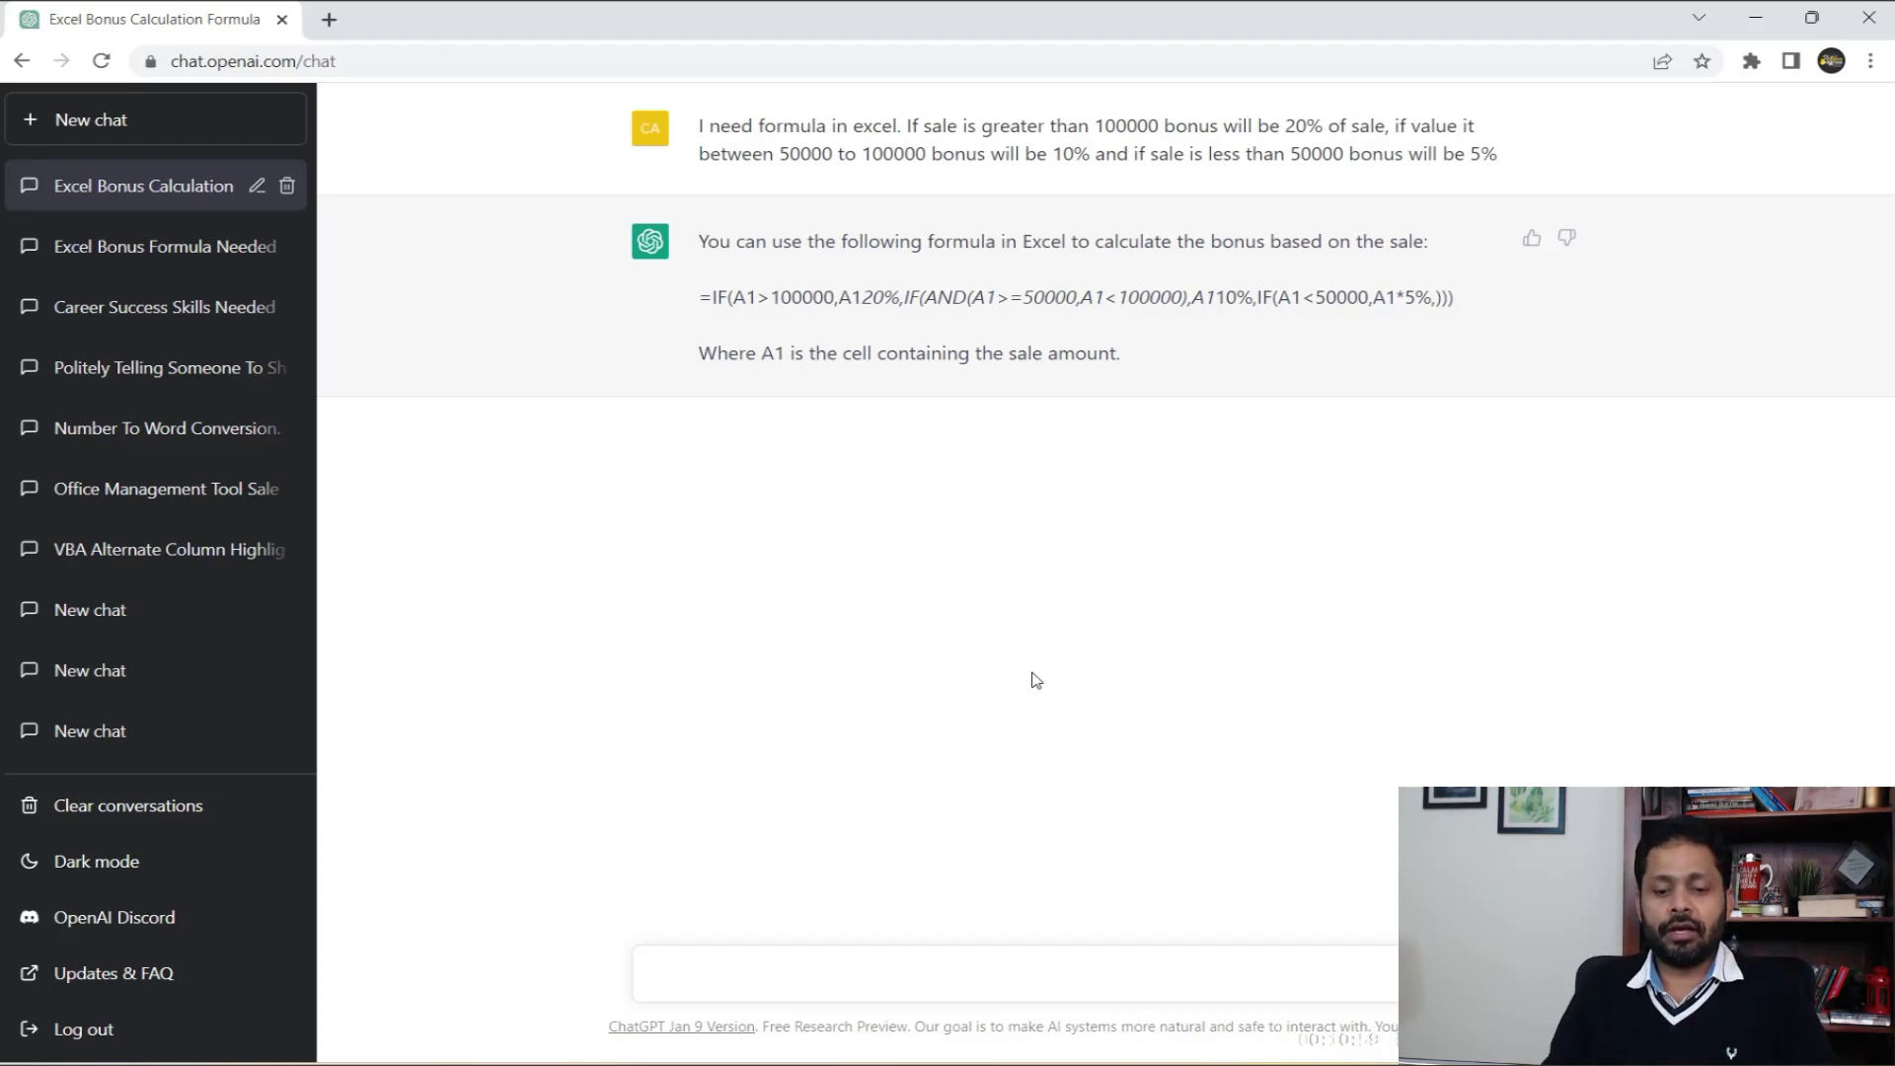
Step: Send ChatGPT the request for zero-highlighting VBA code, then reload after the error
type("VBA code to highlight zero values in selection")
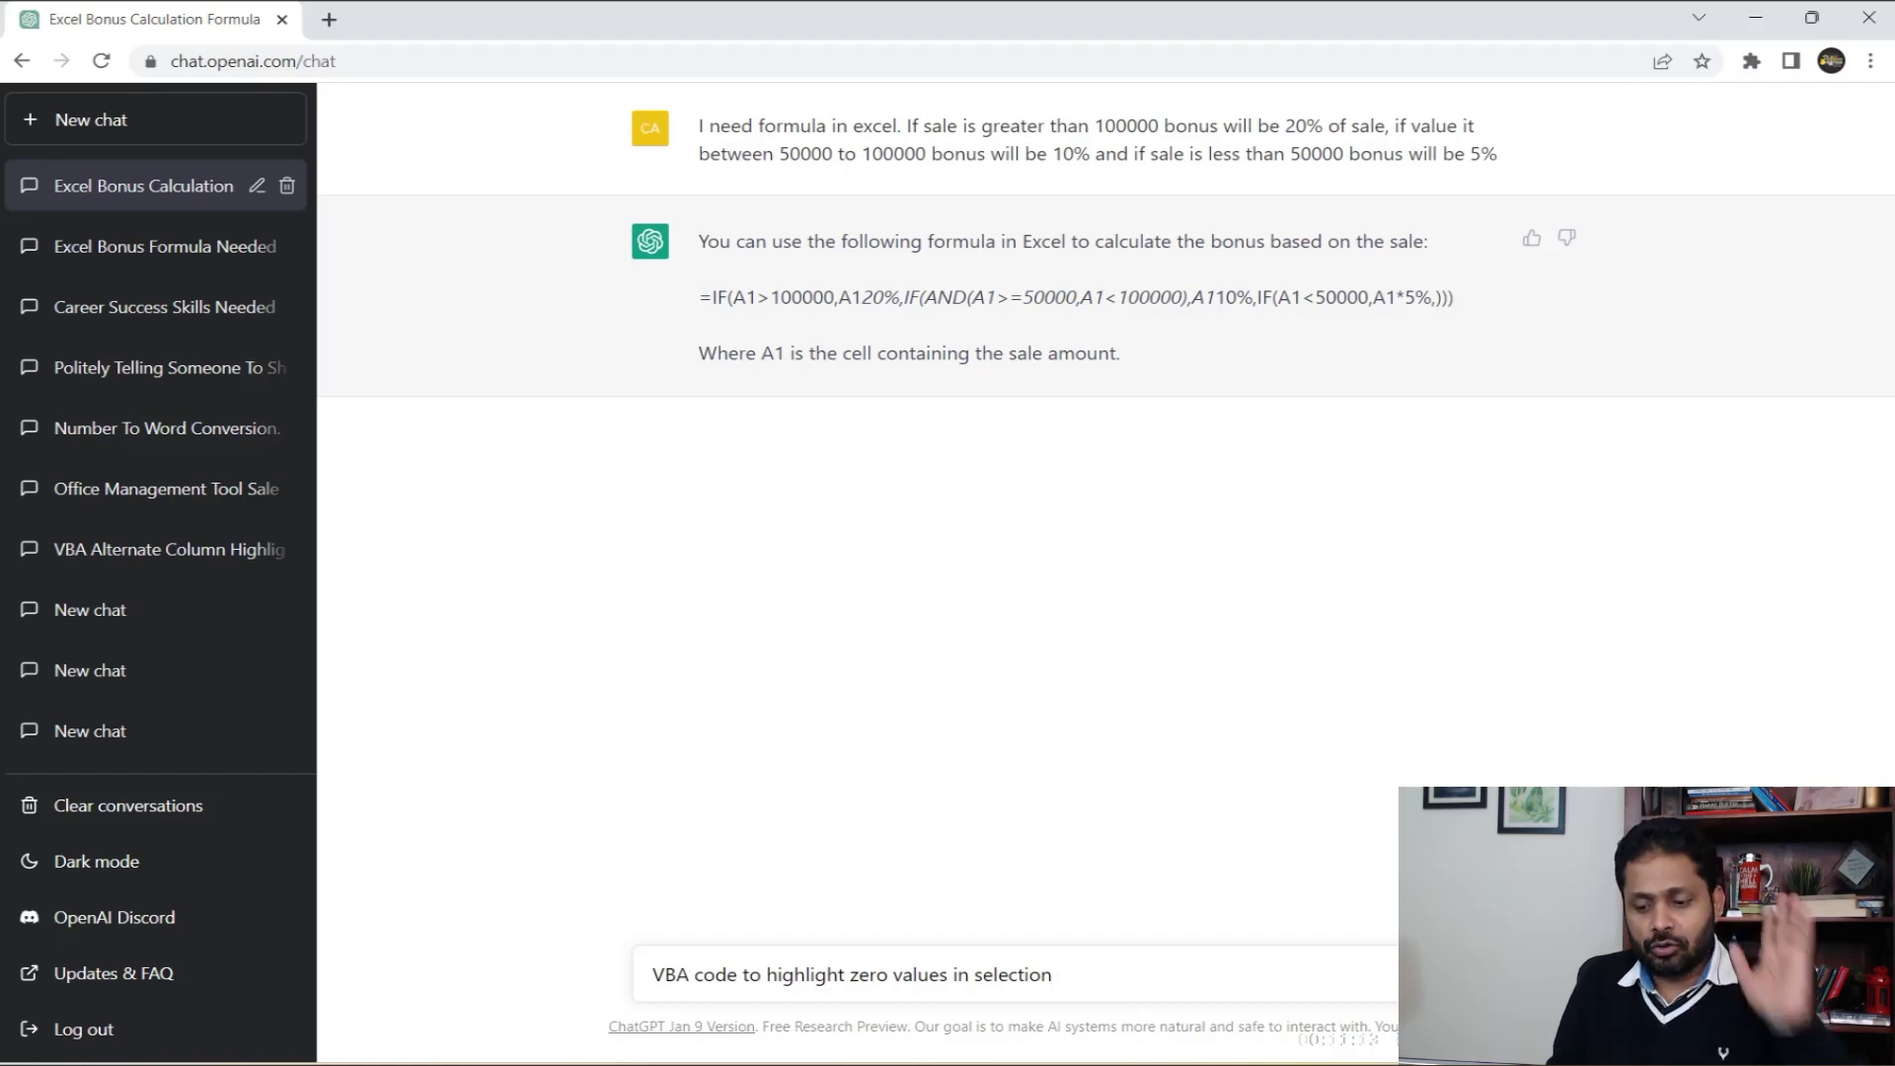
key("Return")
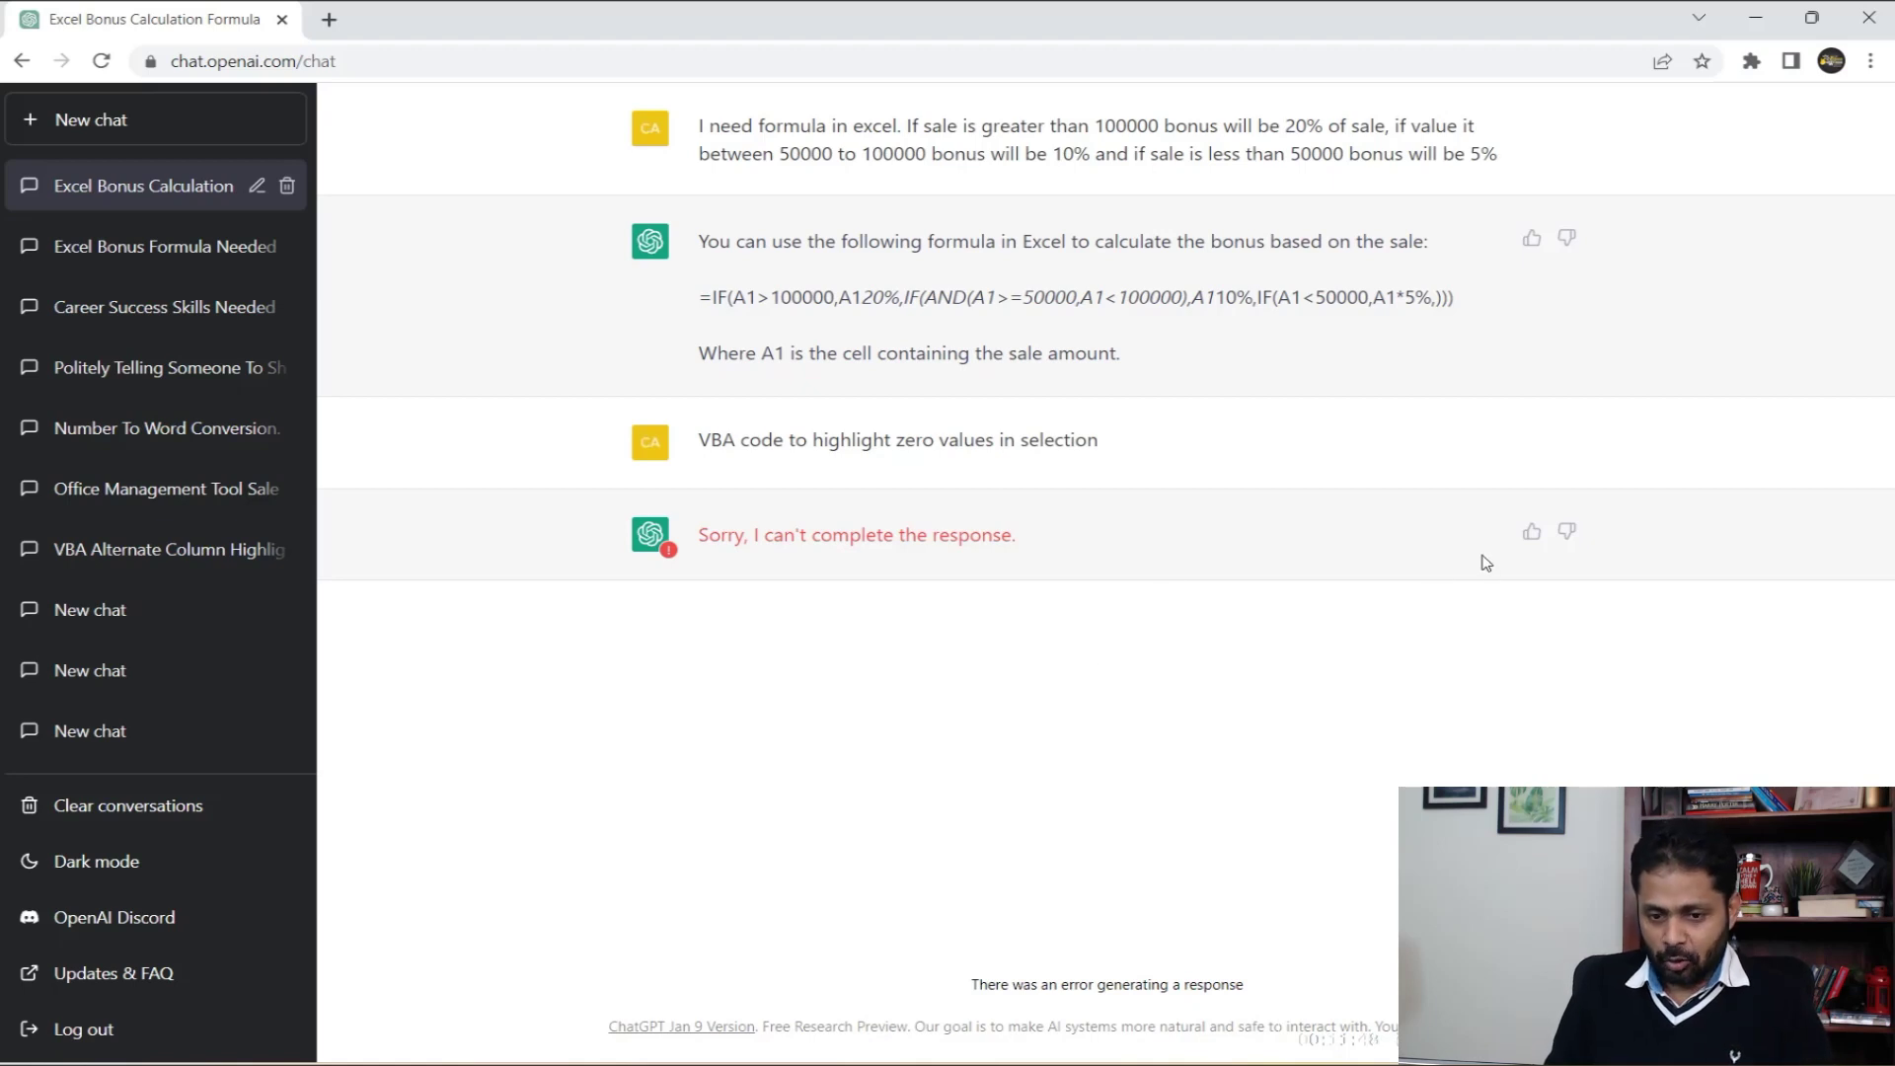
left_click(101, 62)
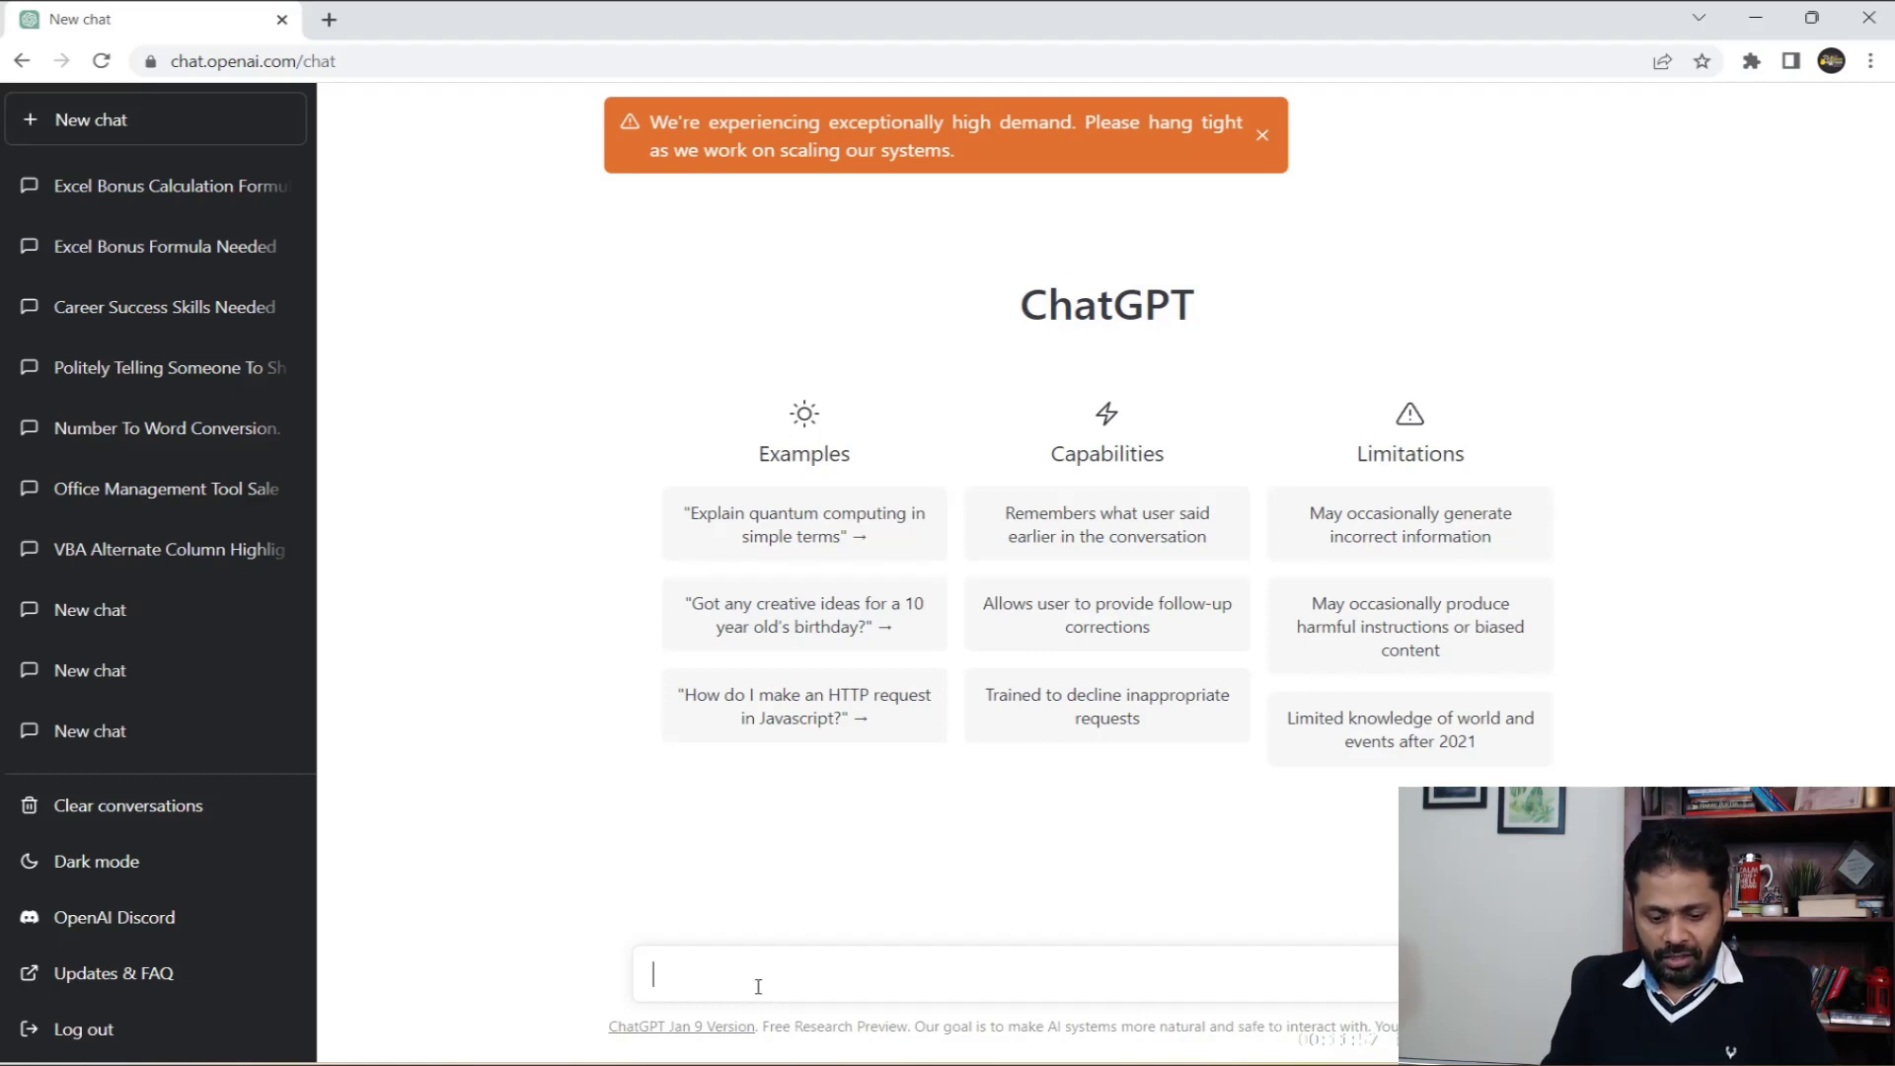
Step: Resubmit the zero-highlighting request and copy the returned HighlightZeros VBA code
type("VBA code to highlight zero values in selection")
key("Return")
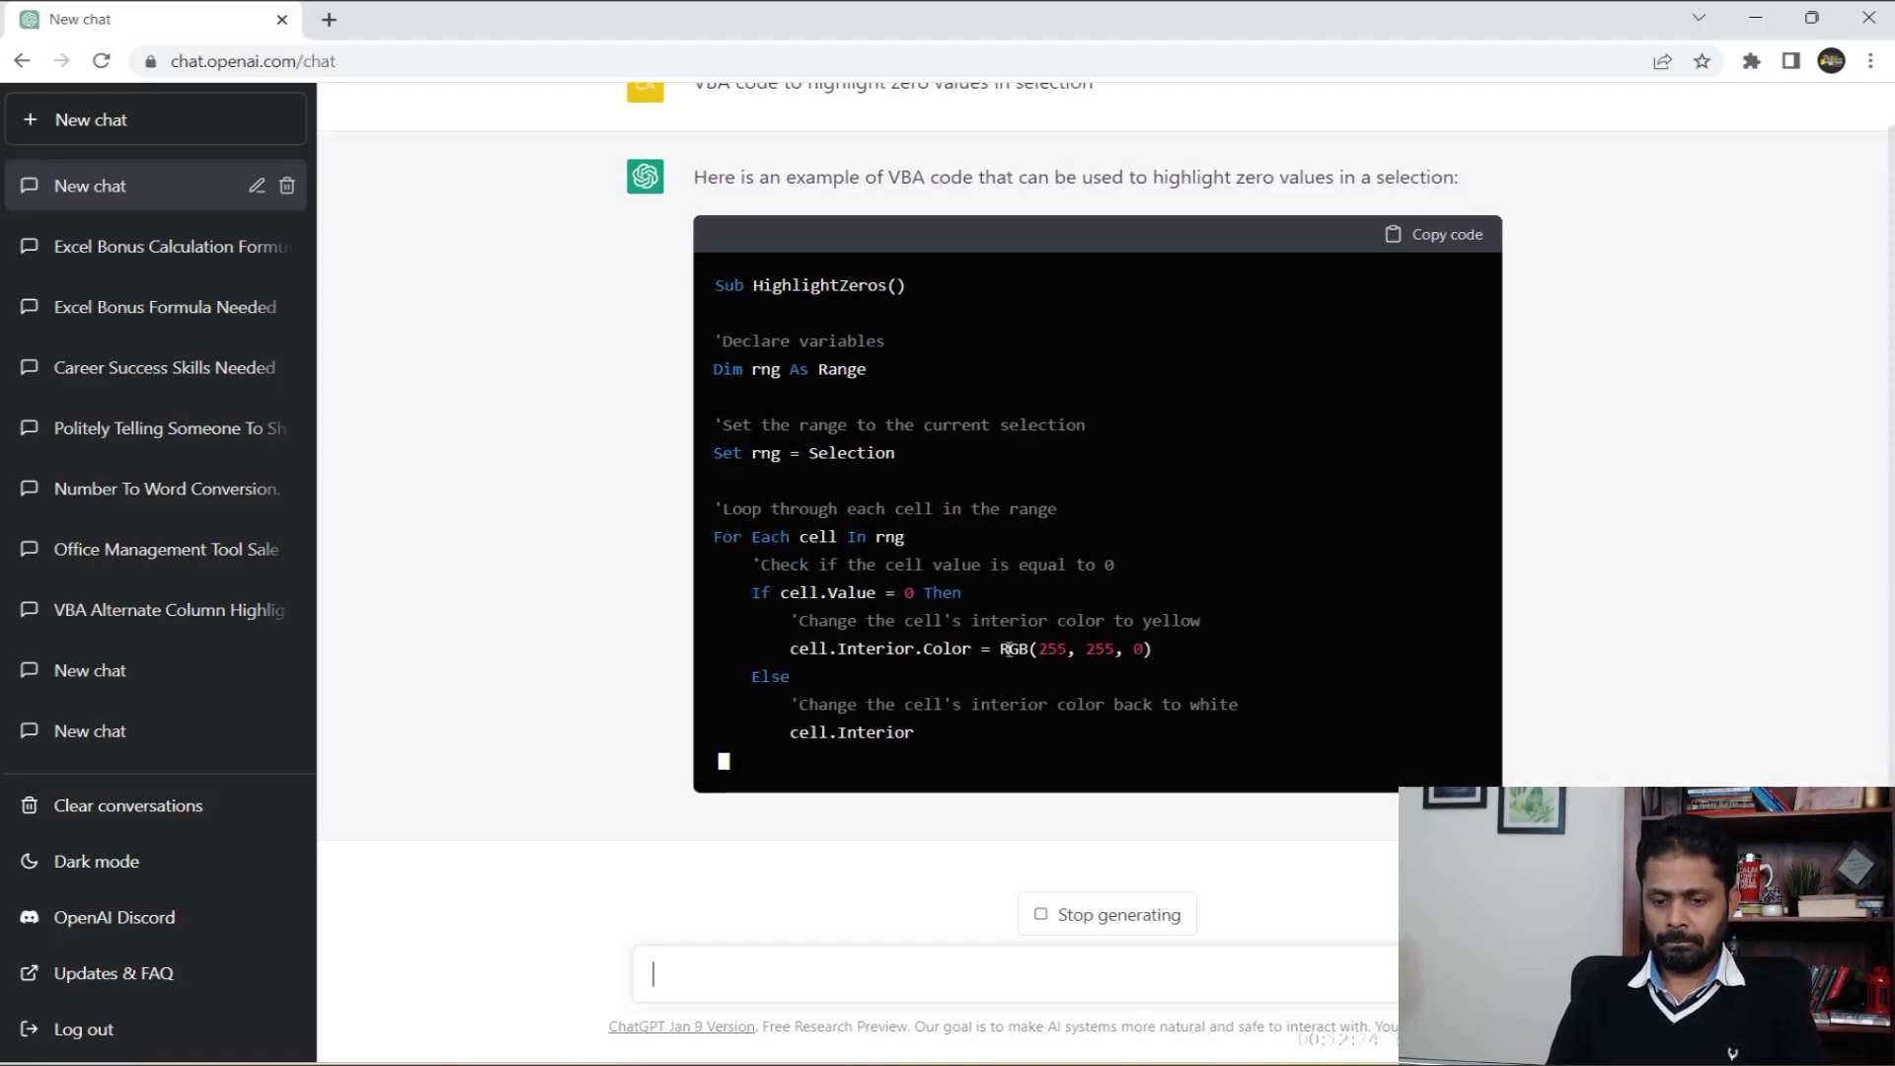
scroll(933, 696, "up", 1)
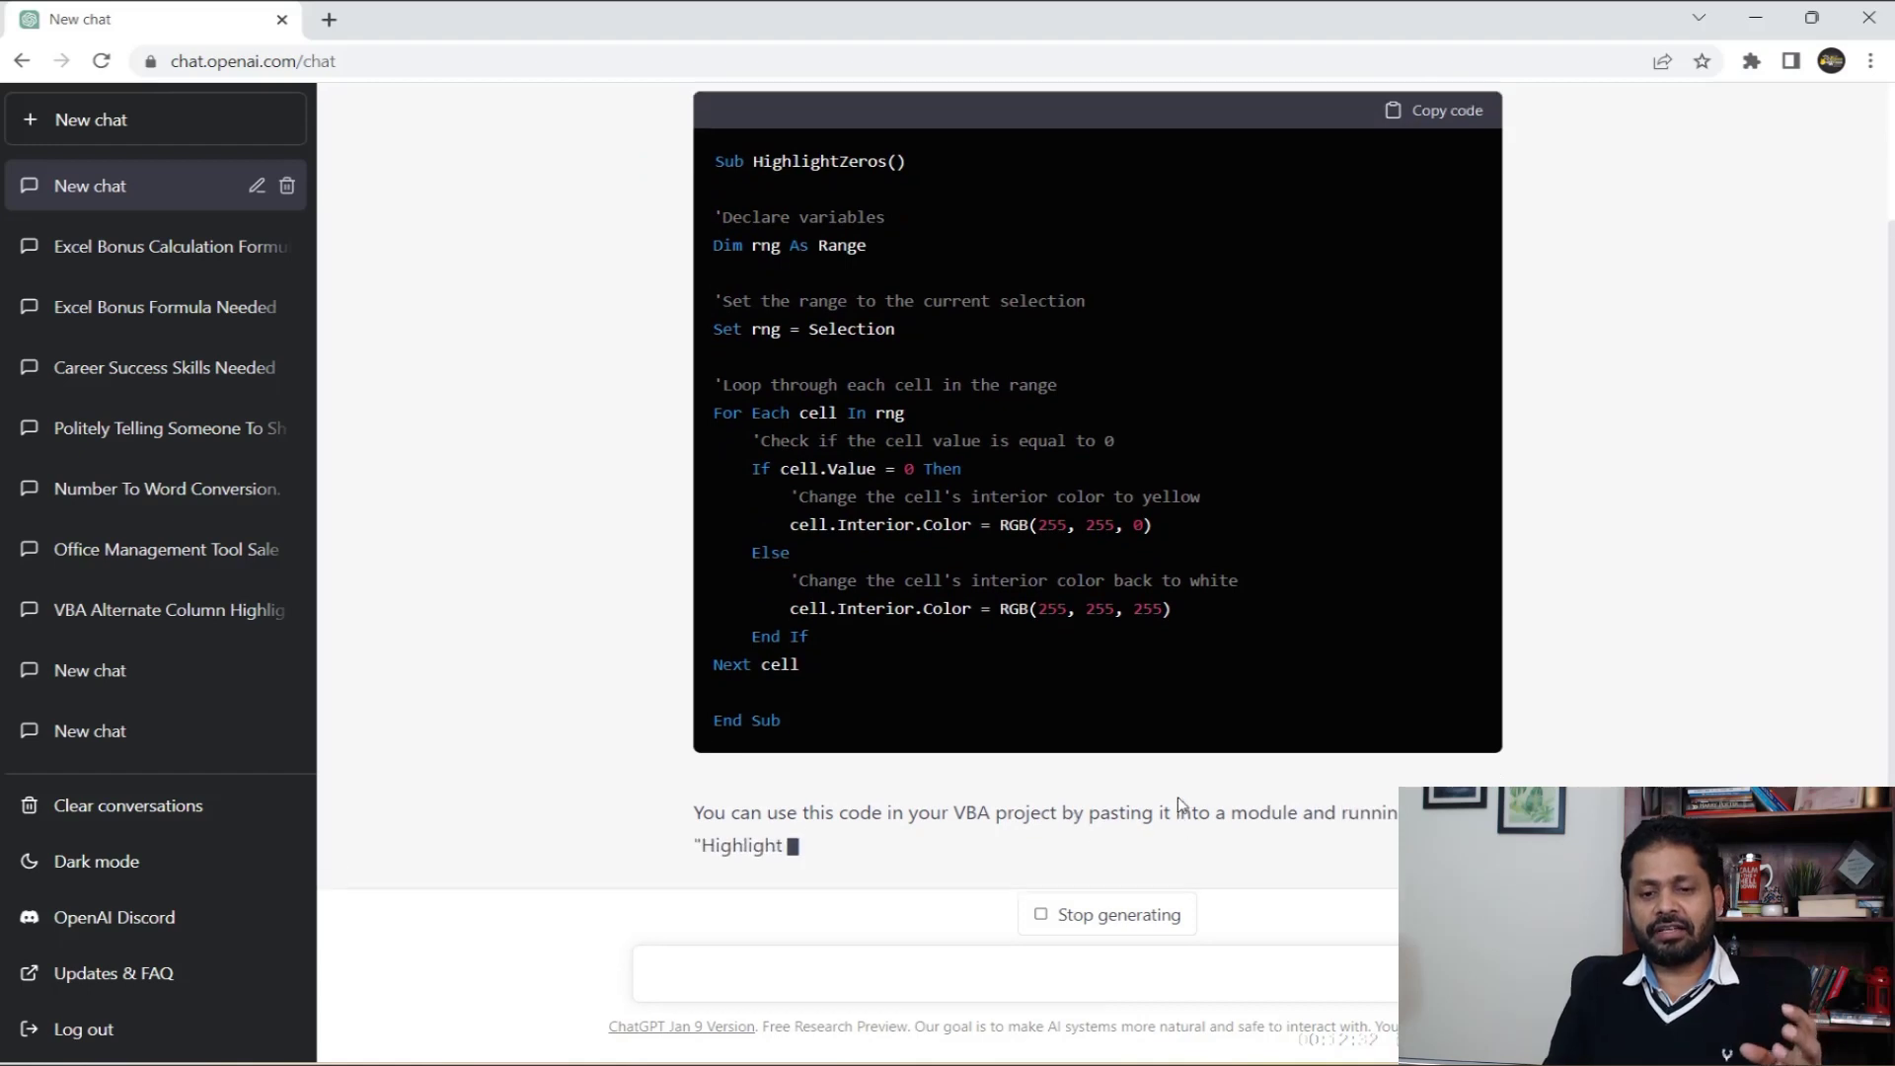
scroll(1174, 800, "up", 1)
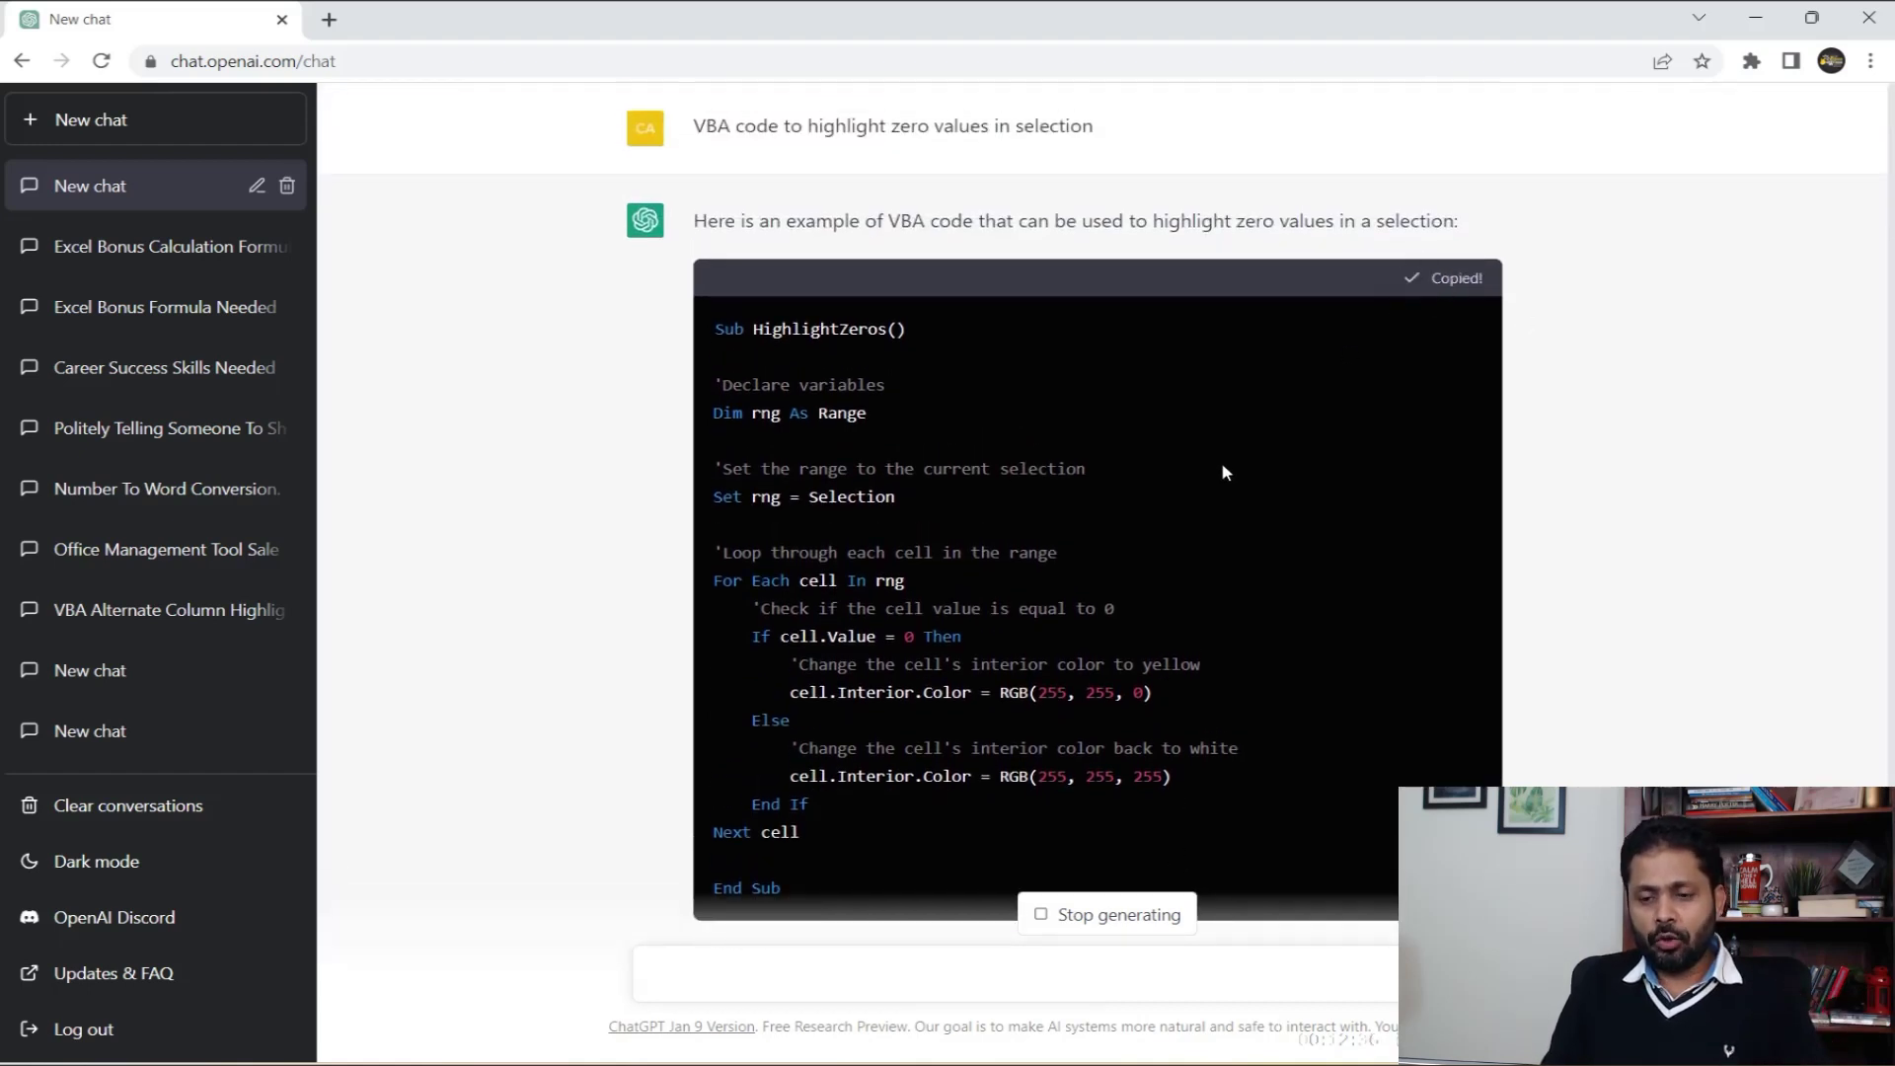
scroll(1148, 490, "up", 2)
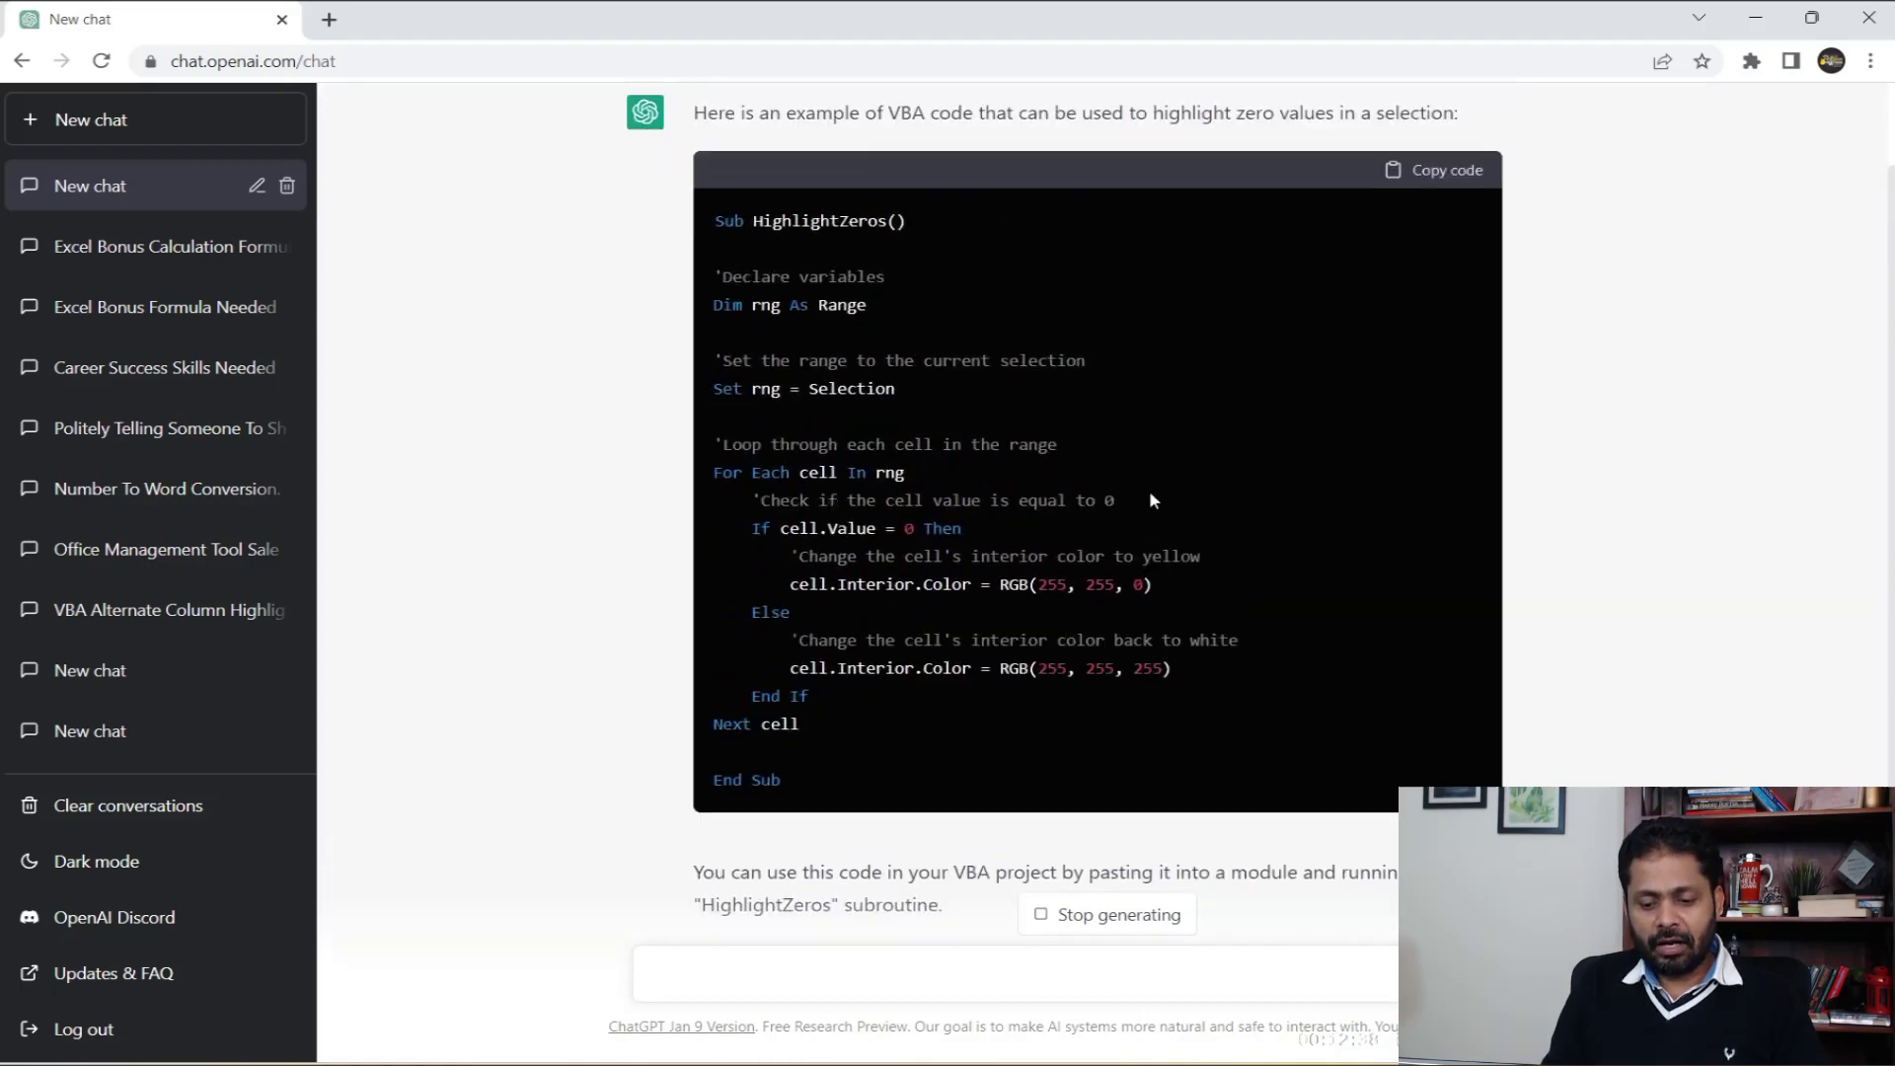
scroll(1149, 490, "up", 1)
scroll(1216, 538, "down", 3)
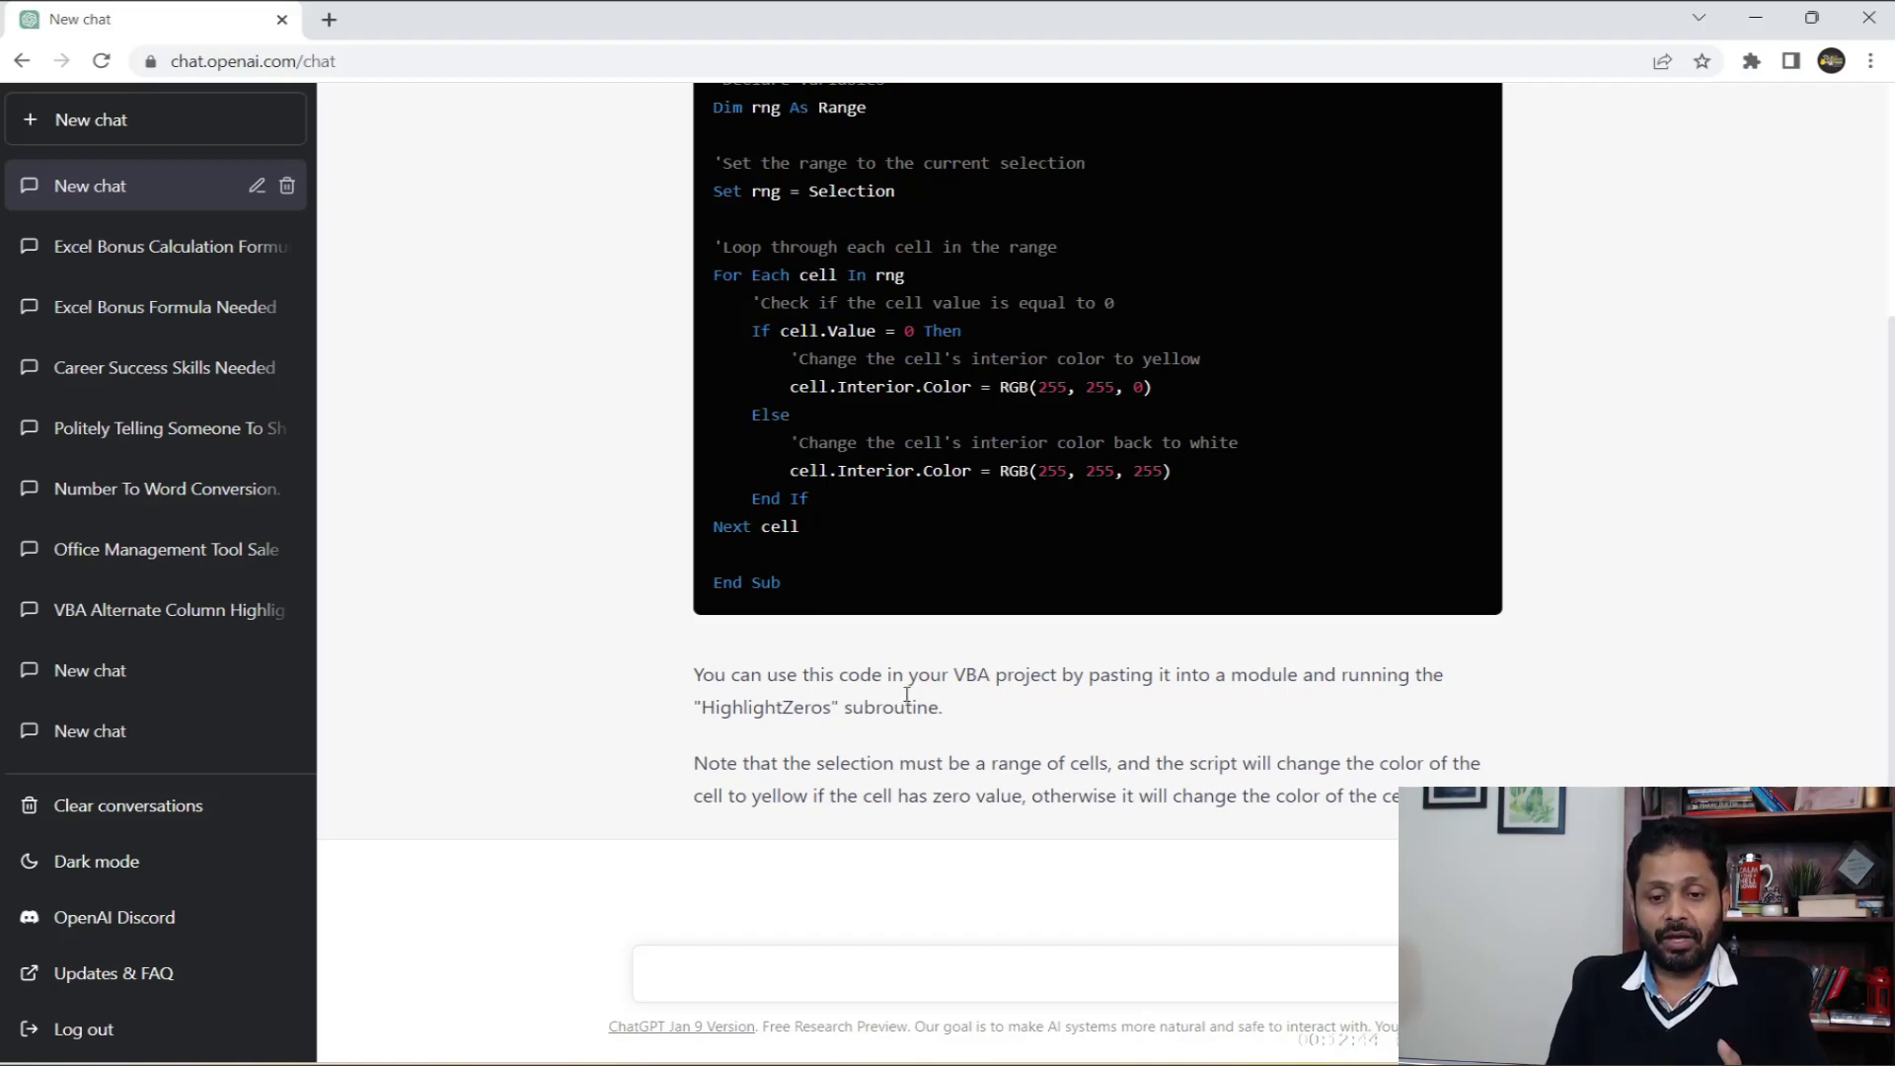
scroll(906, 694, "up", 2)
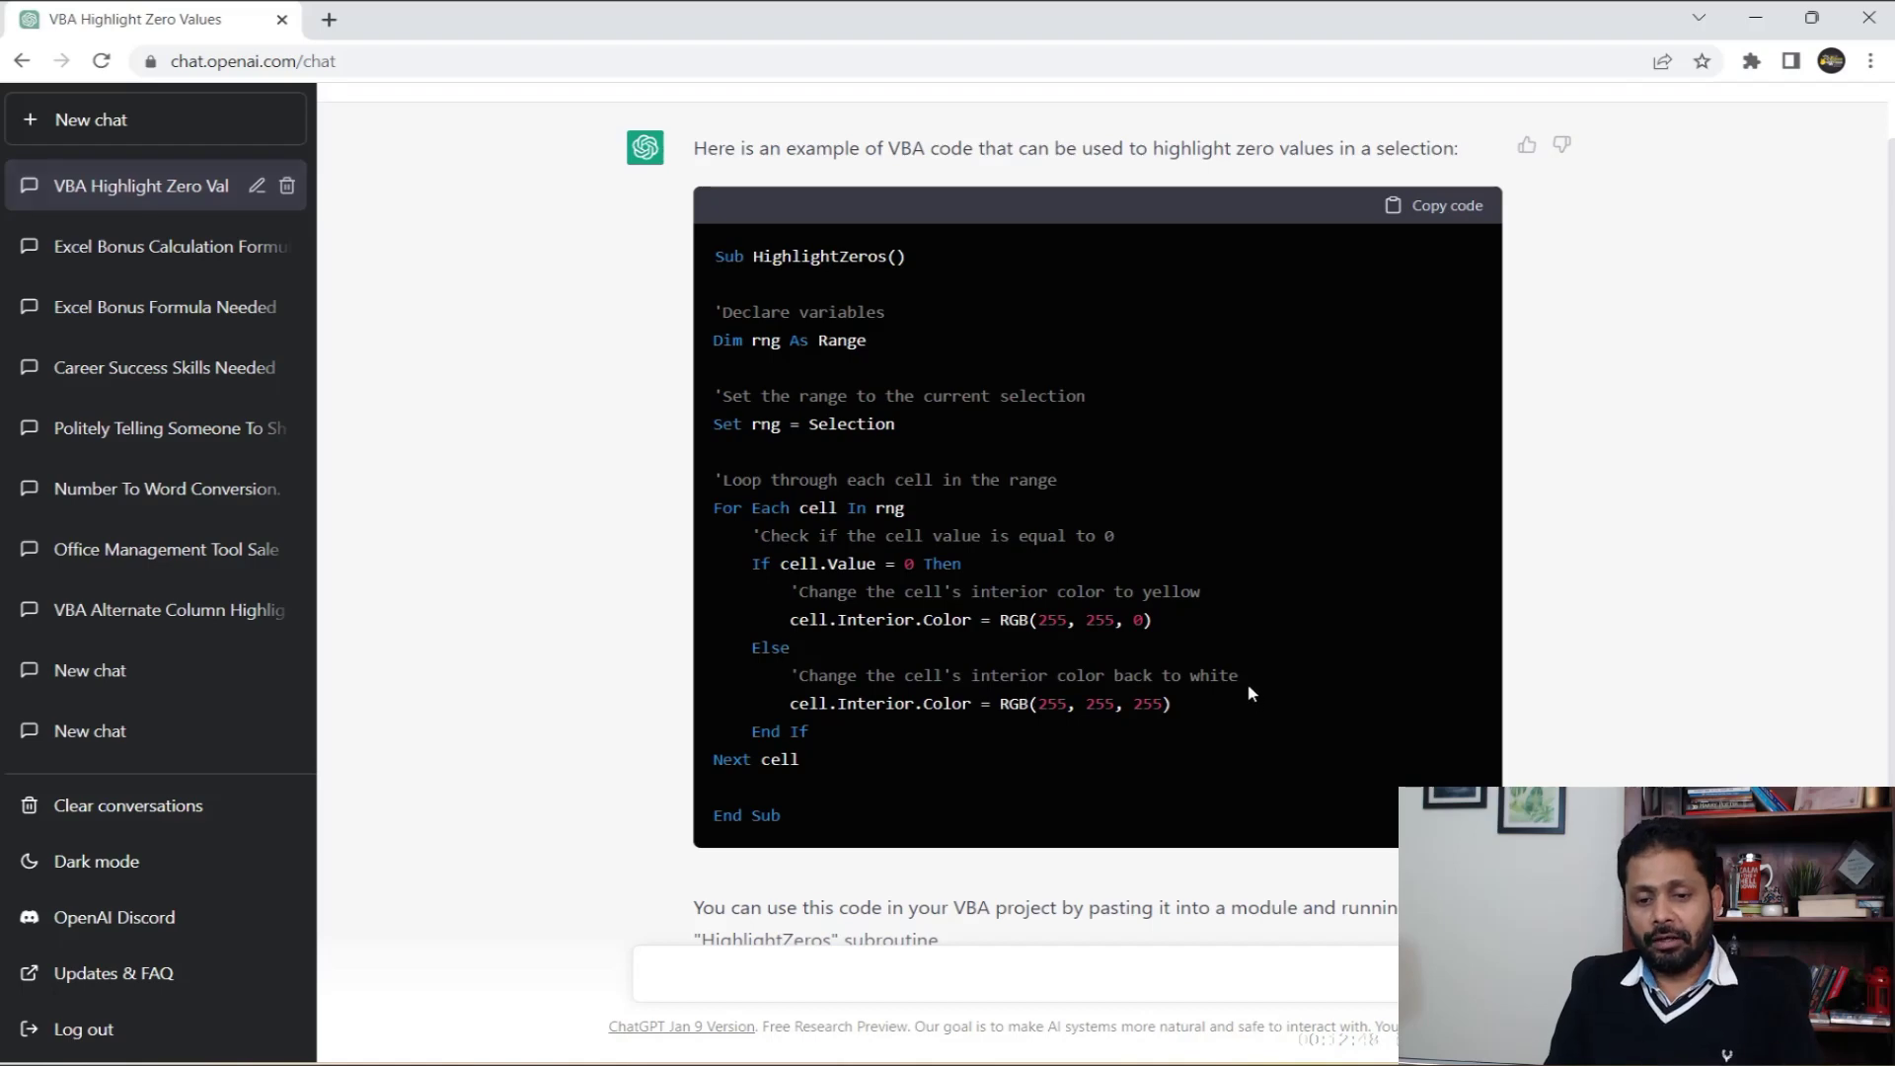
left_click(1456, 202)
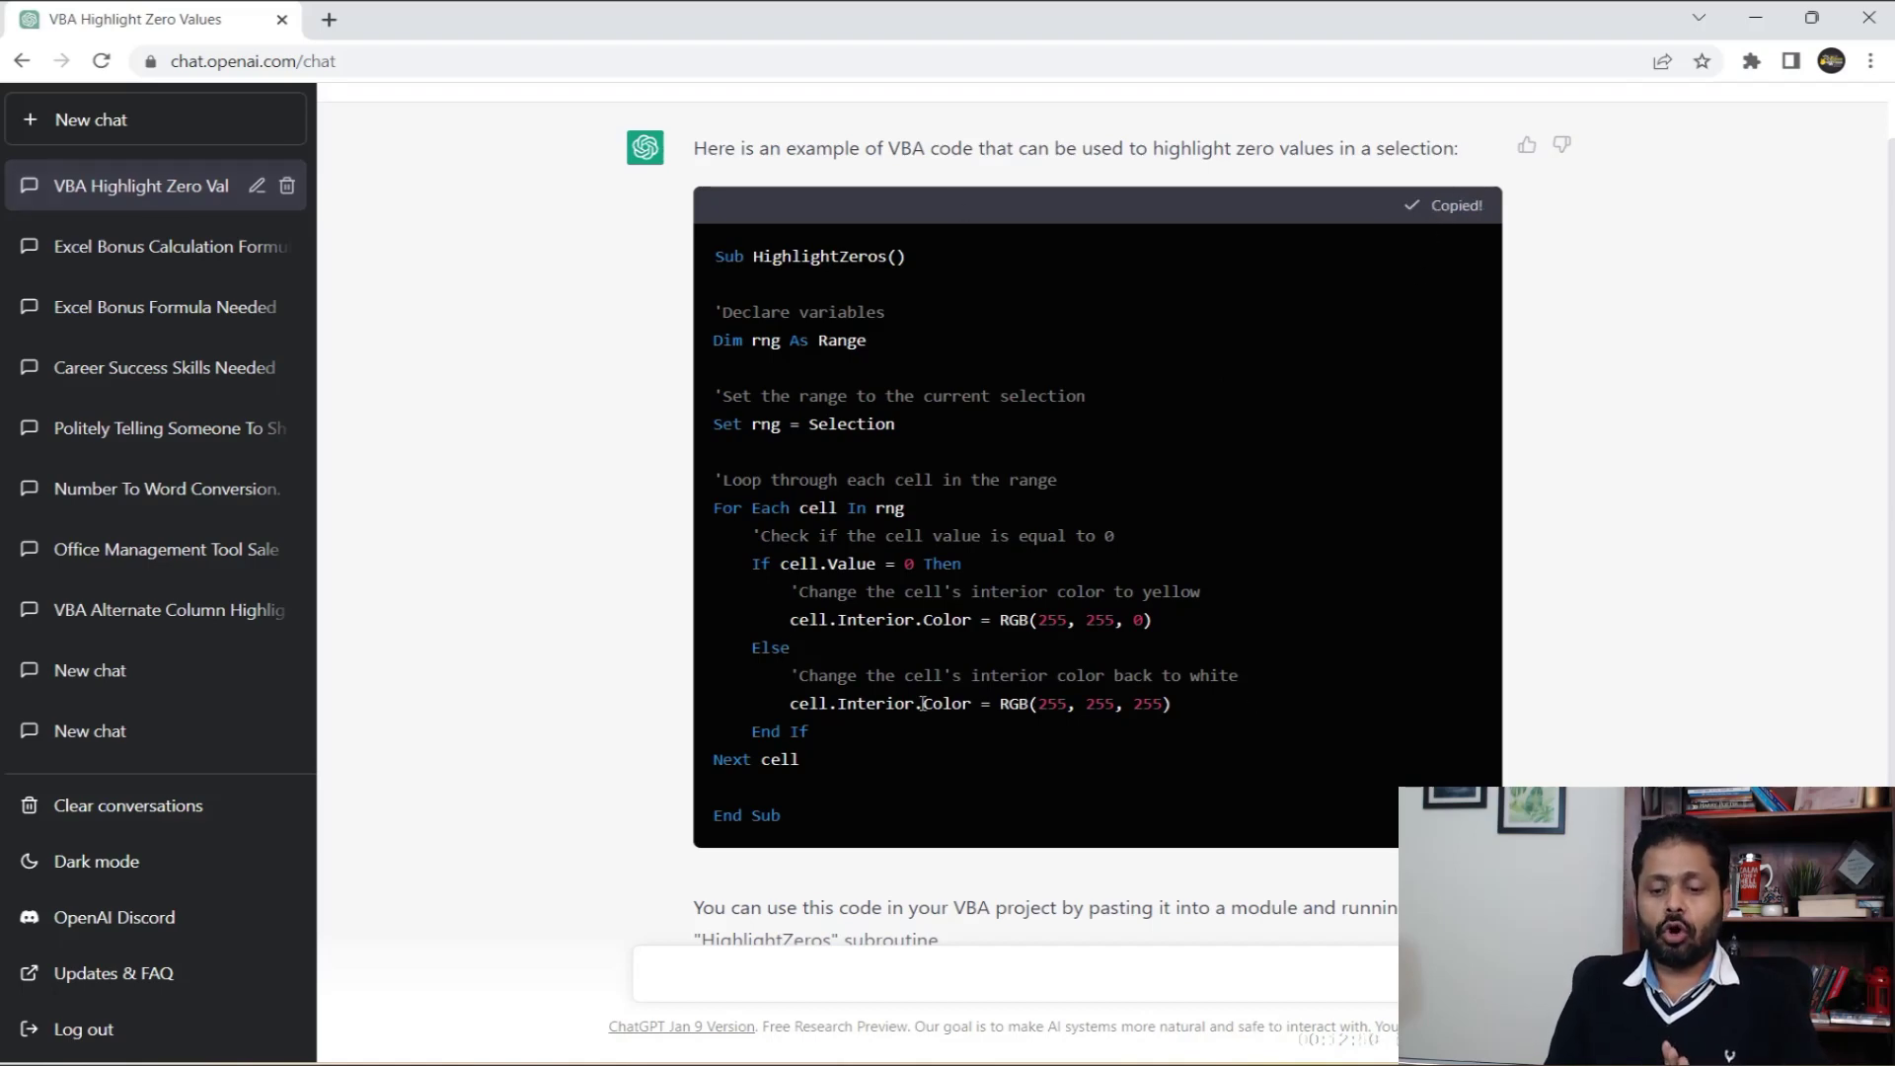
key("alt+Tab")
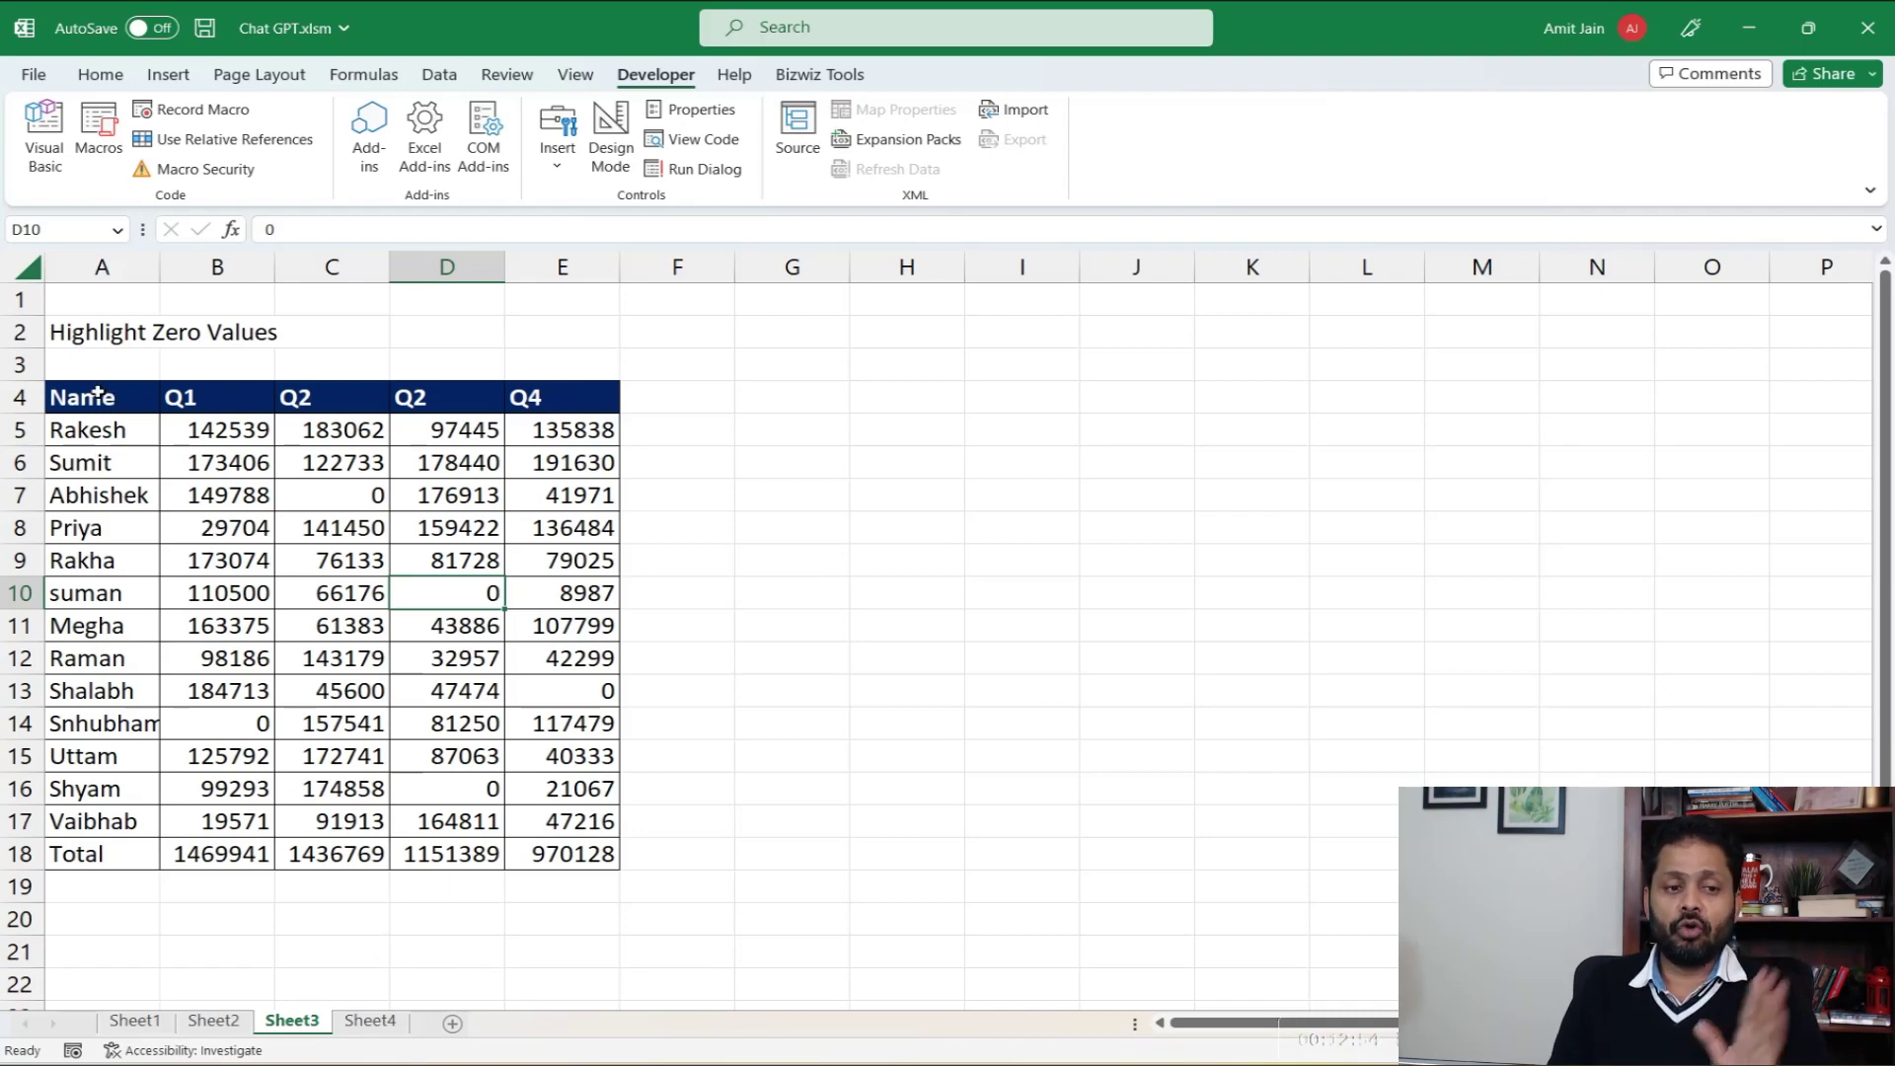
Step: Paste the HighlightZeros code into Module1 of the VBA editor and close it
left_click(44, 137)
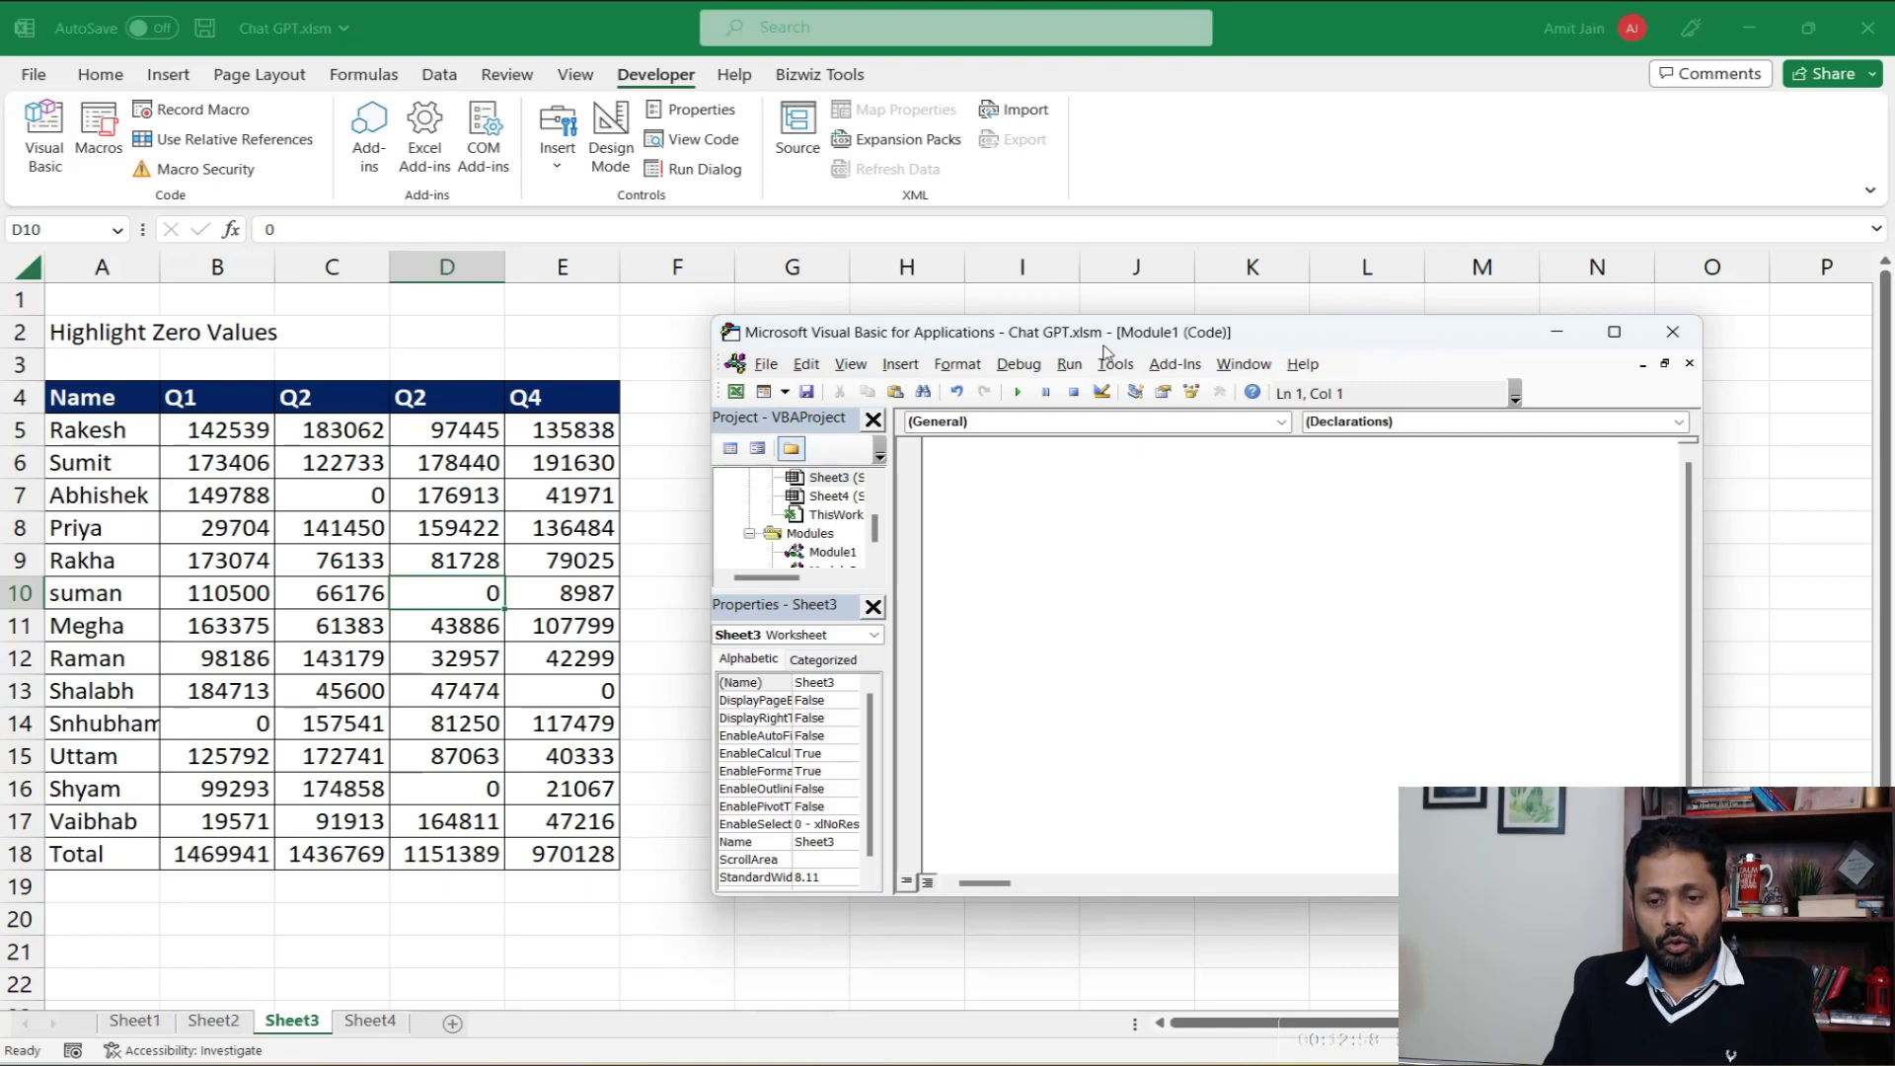
left_click(950, 460)
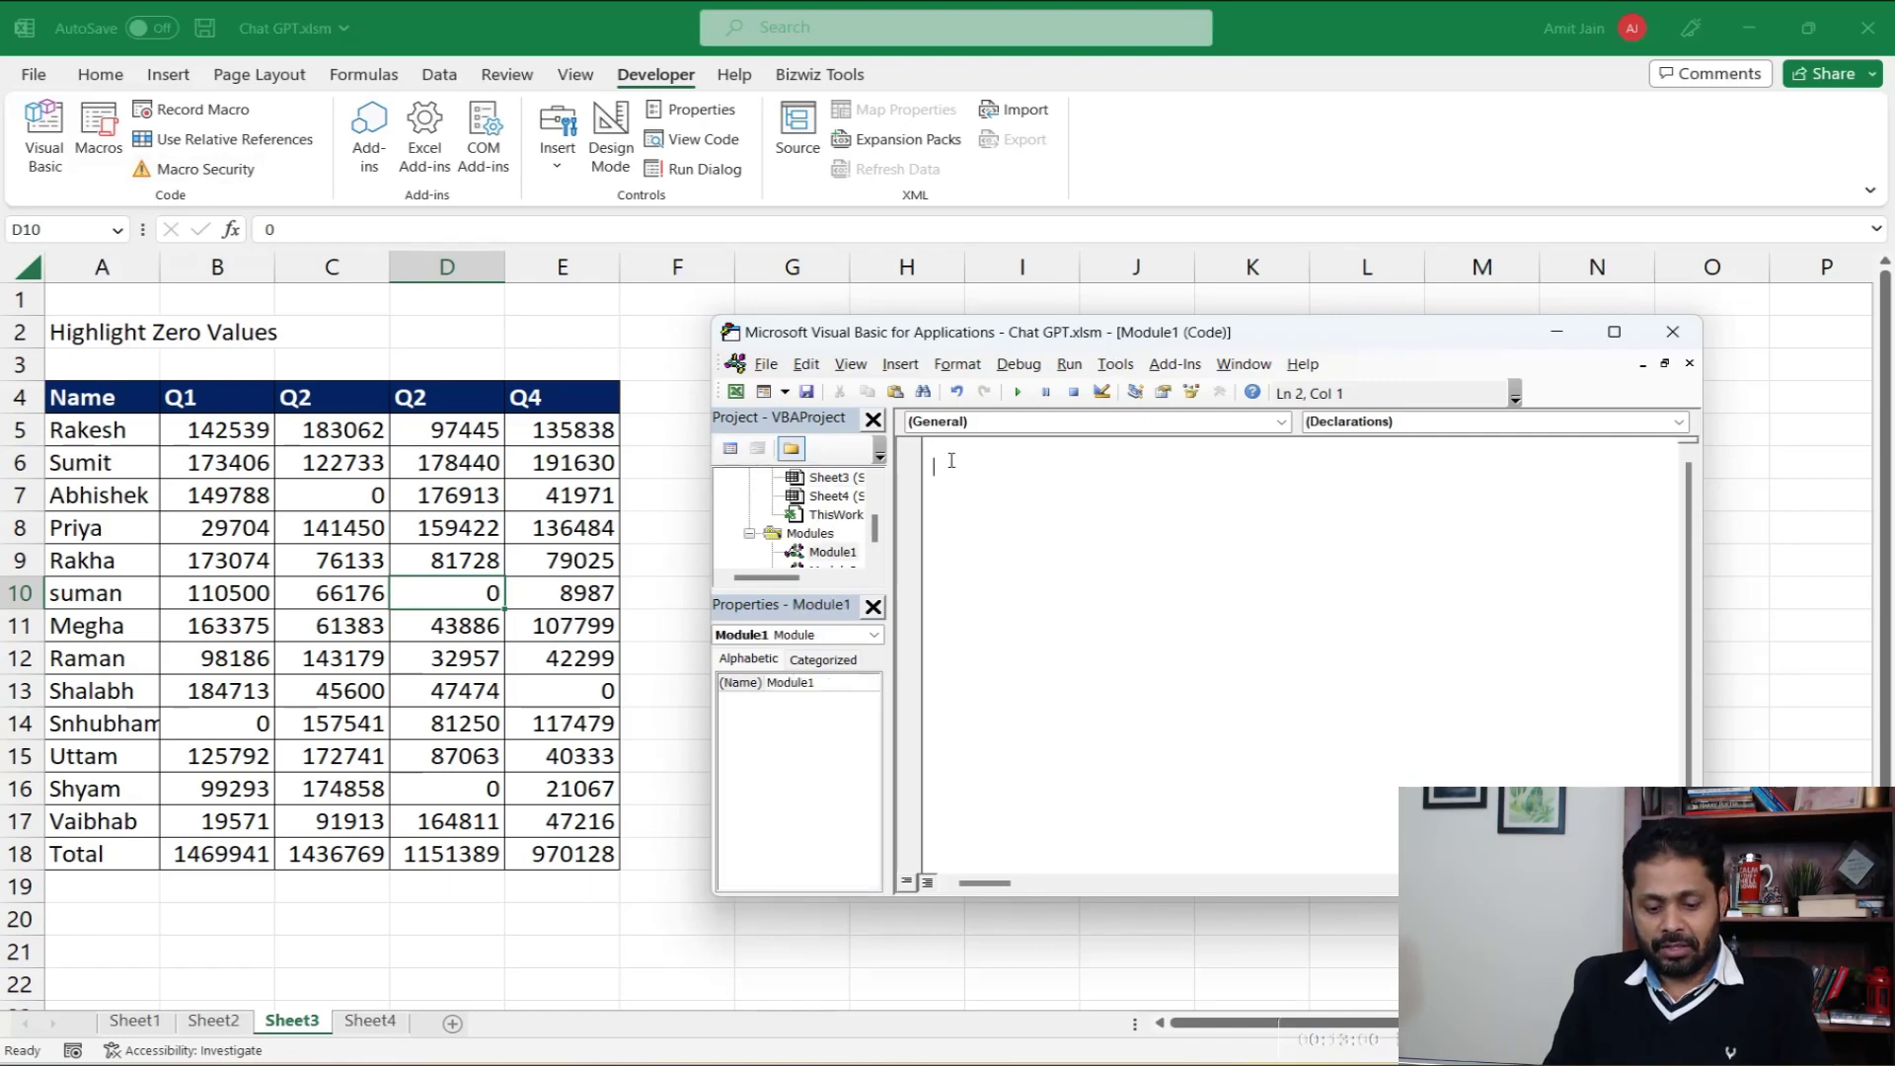
key("ctrl+v")
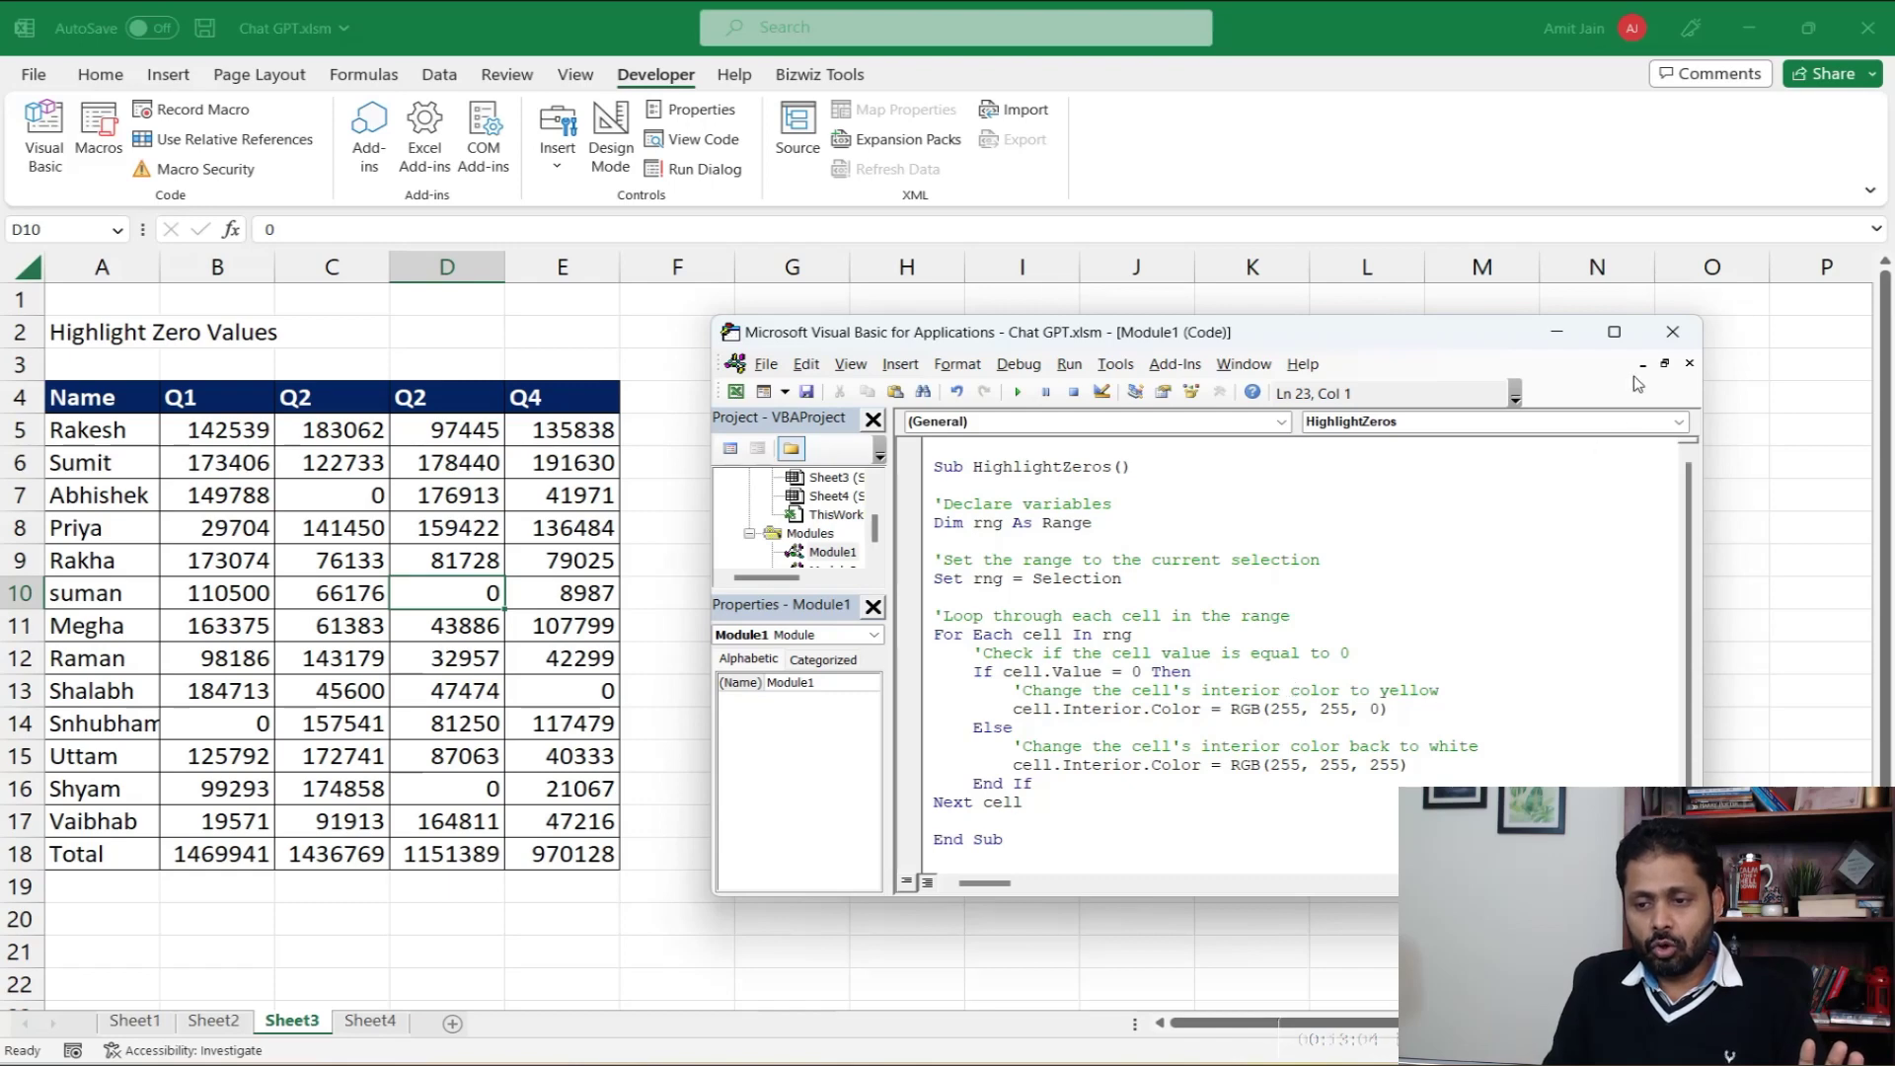
left_click(1672, 332)
left_click(375, 528)
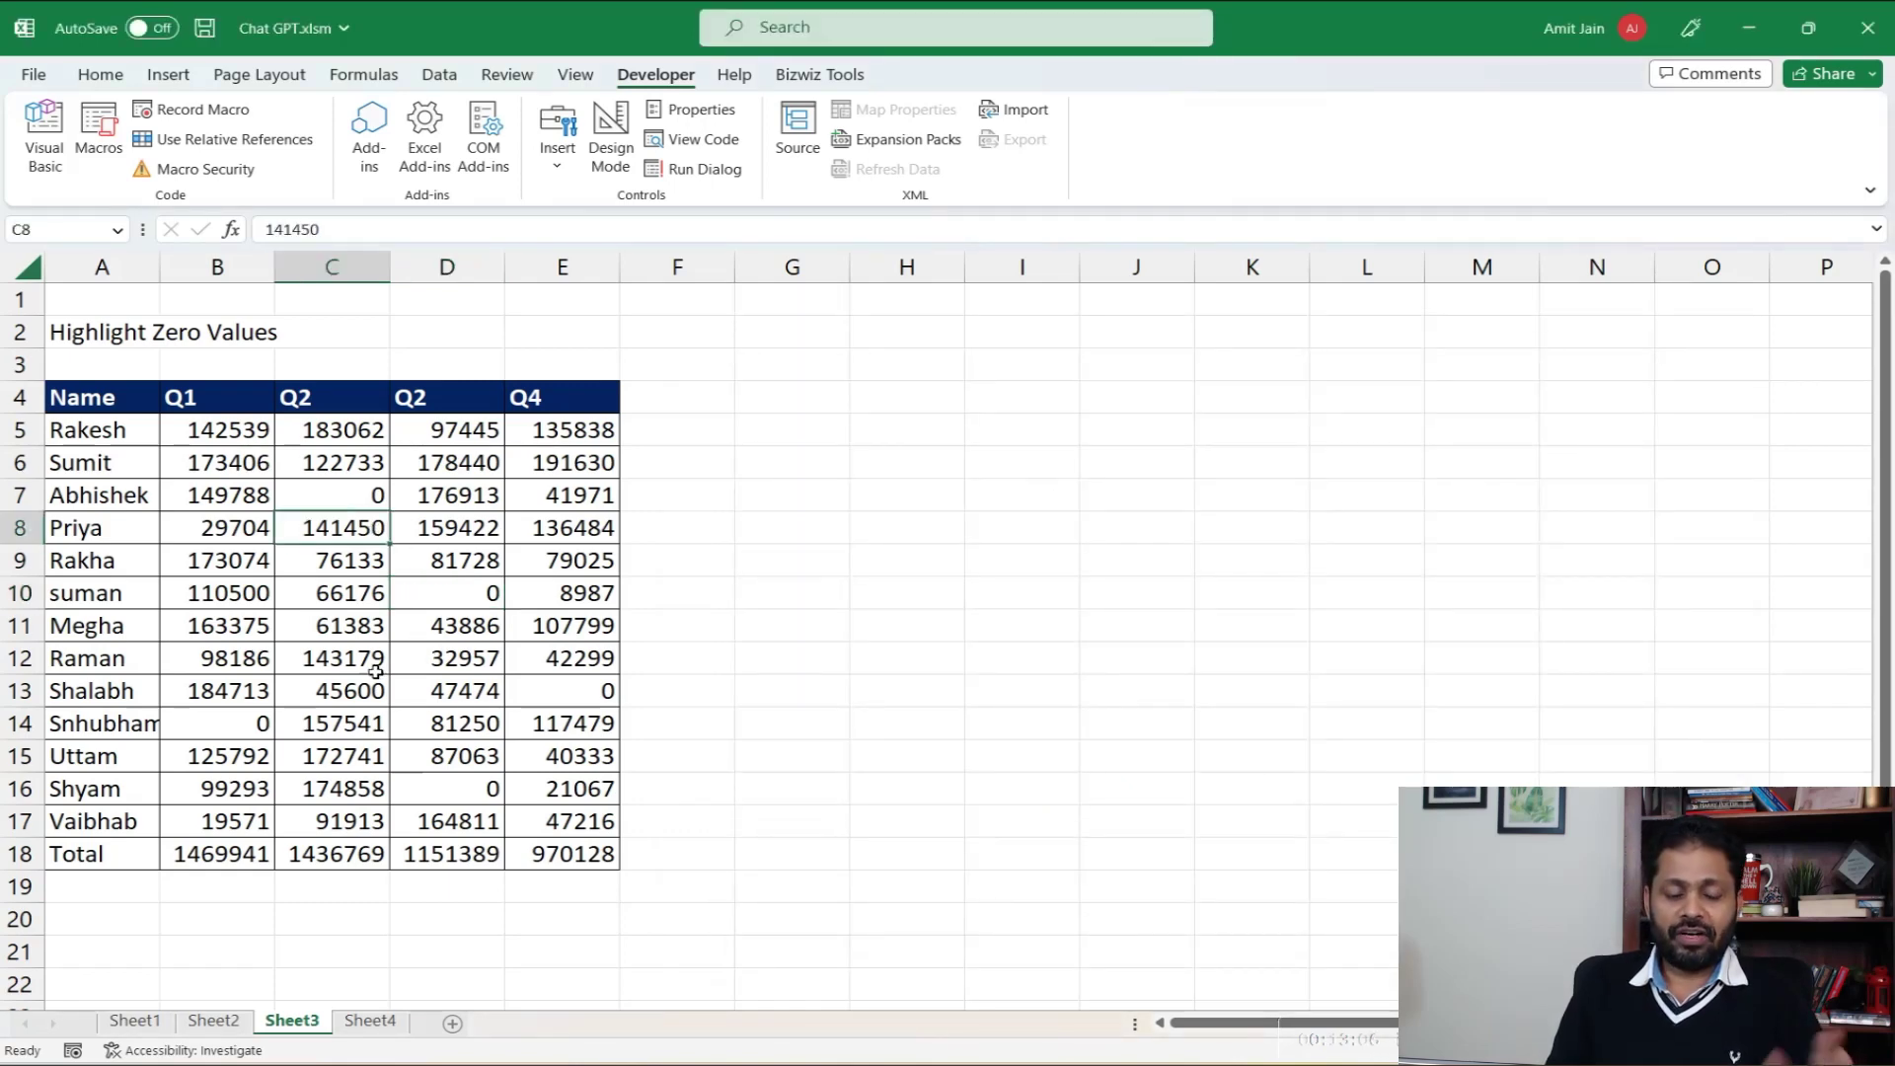
Step: Run the HighlightZeros macro on A4:E18 so the zero cells turn yellow
left_click_drag(99, 397, 572, 847)
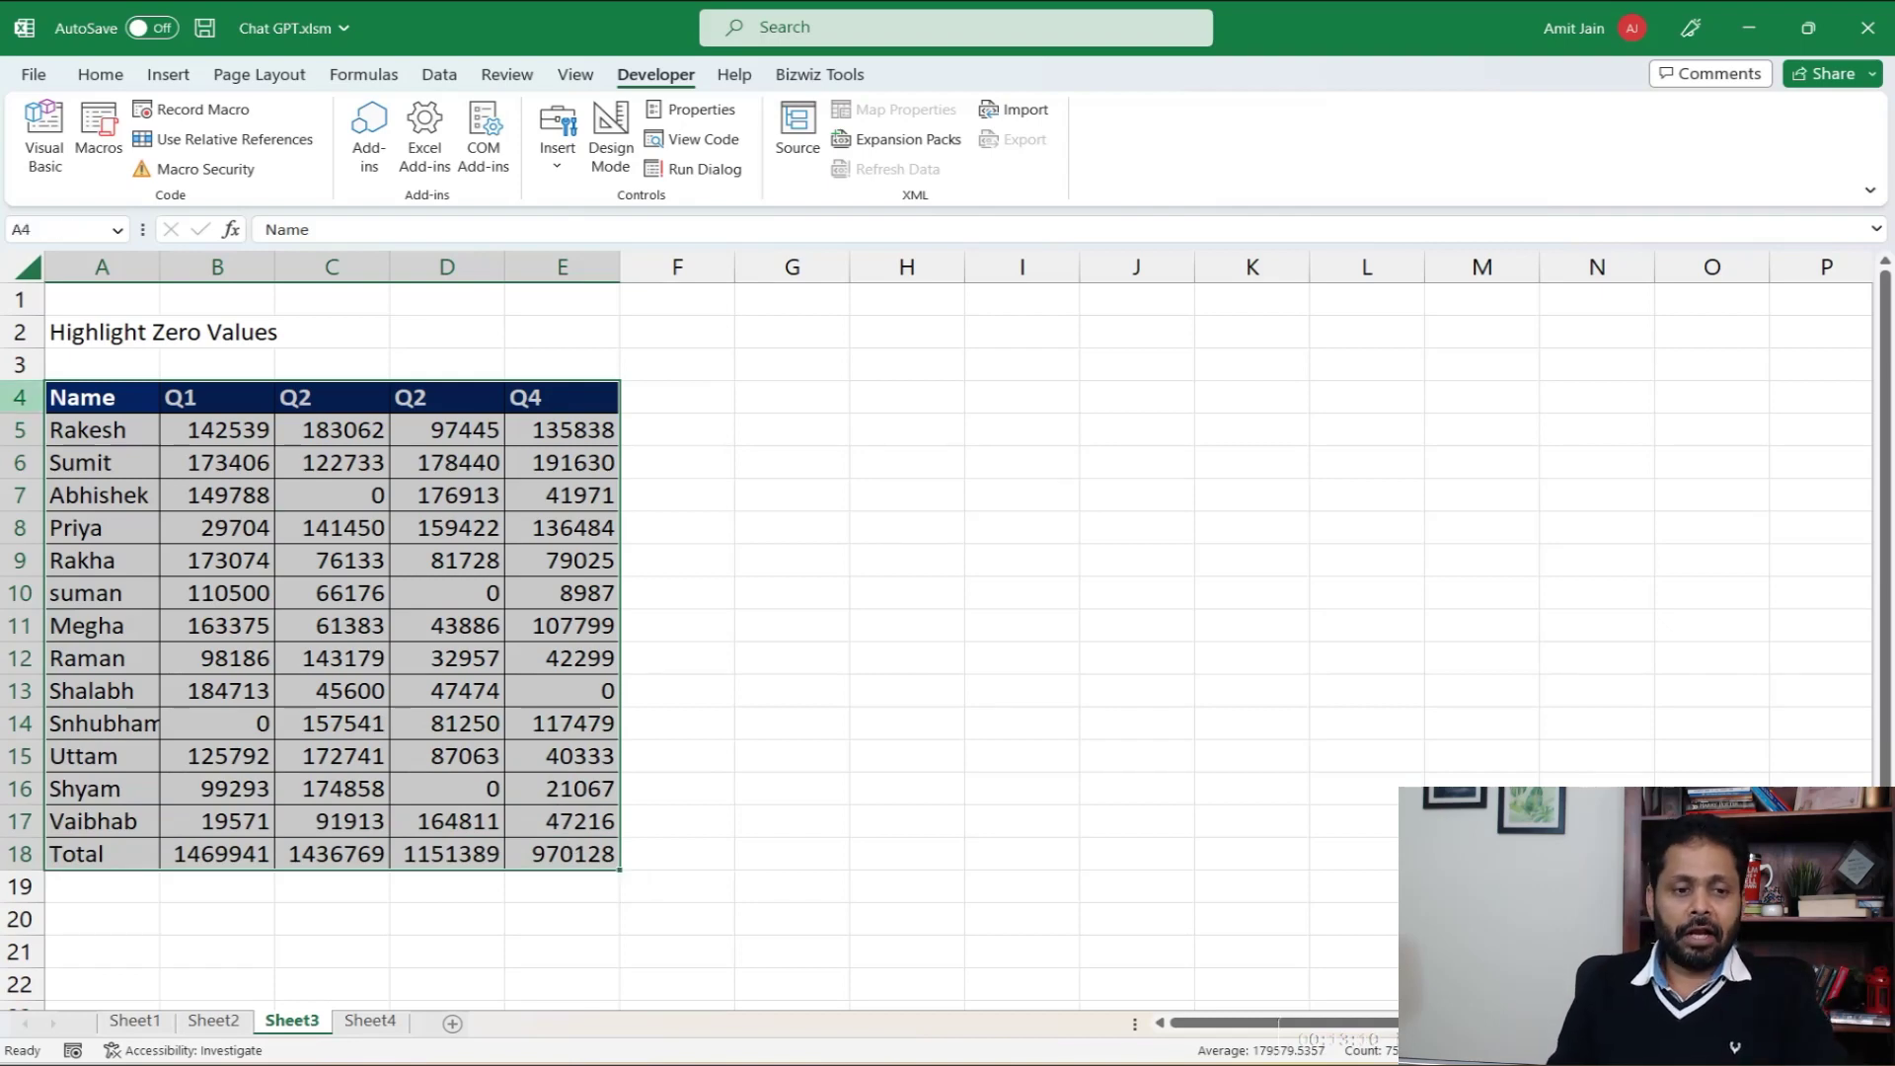
left_click(99, 133)
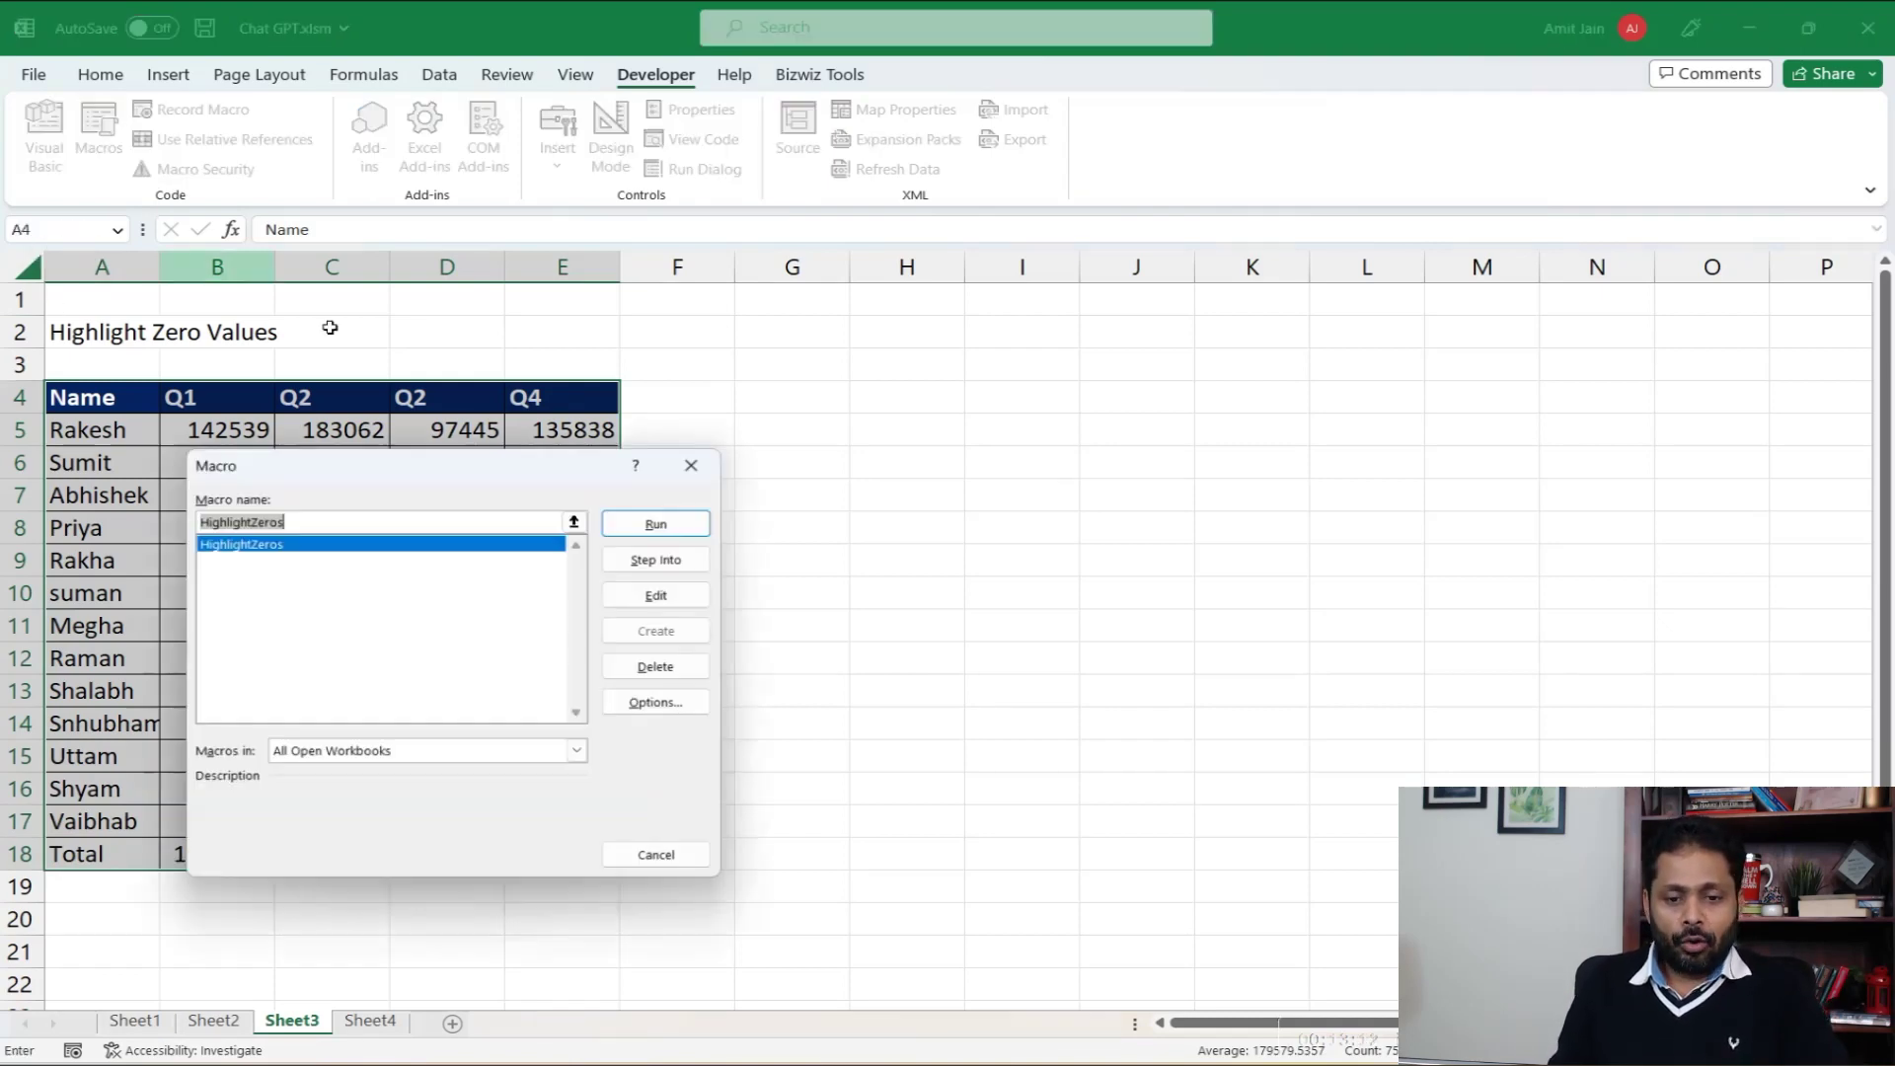
left_click_drag(512, 470, 1159, 394)
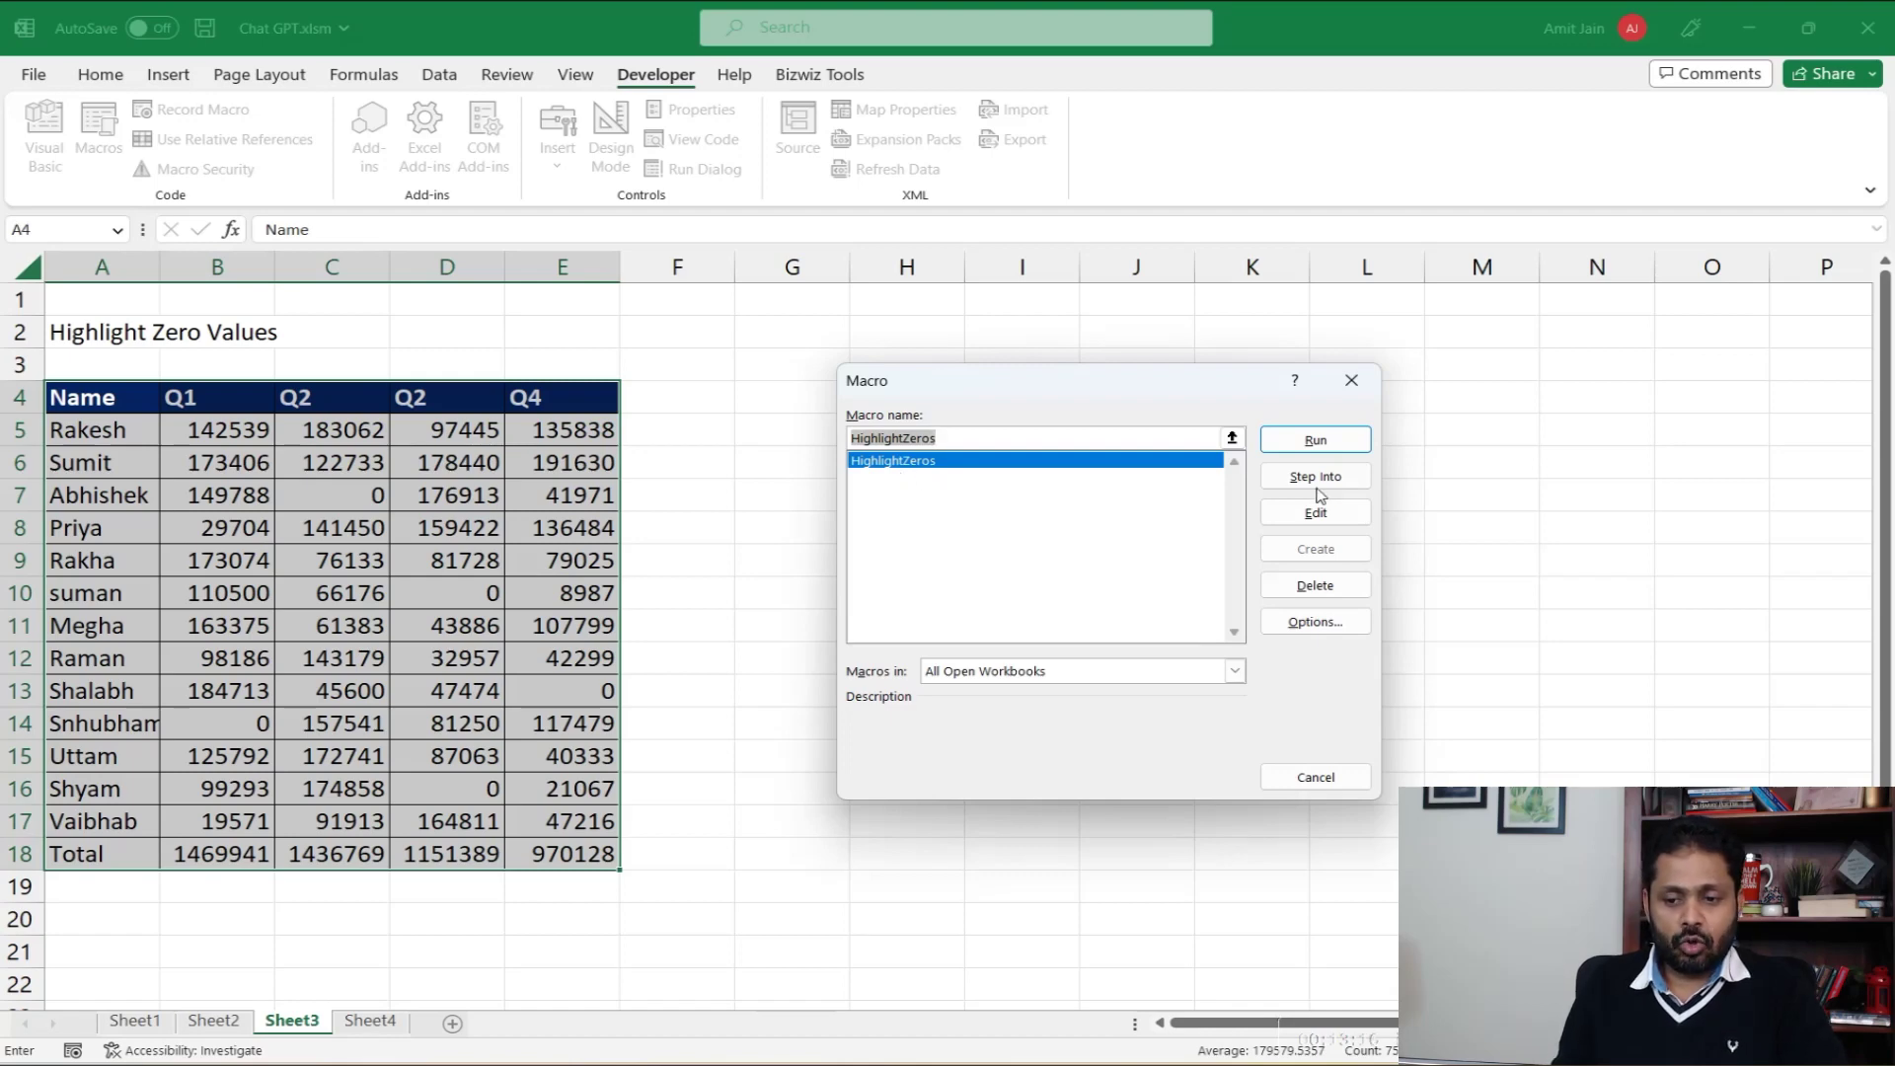
left_click(1301, 441)
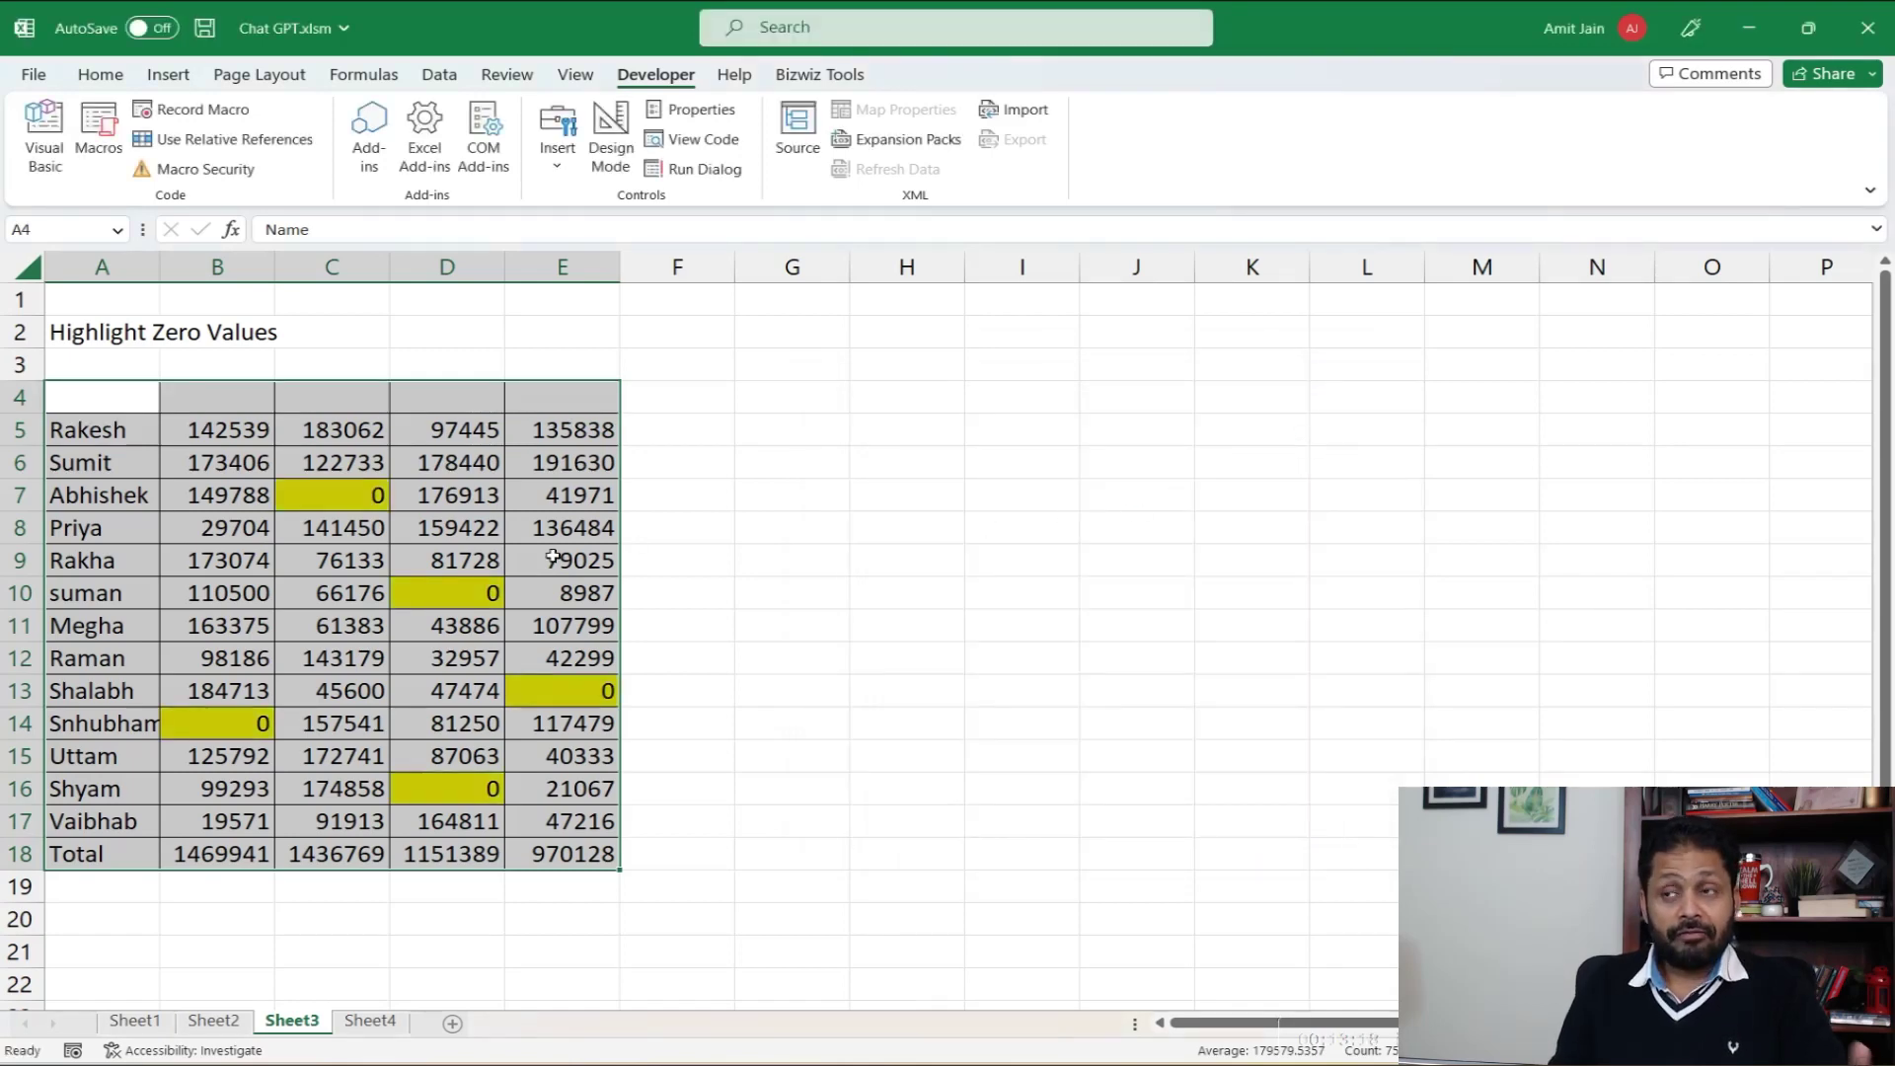
left_click(450, 614)
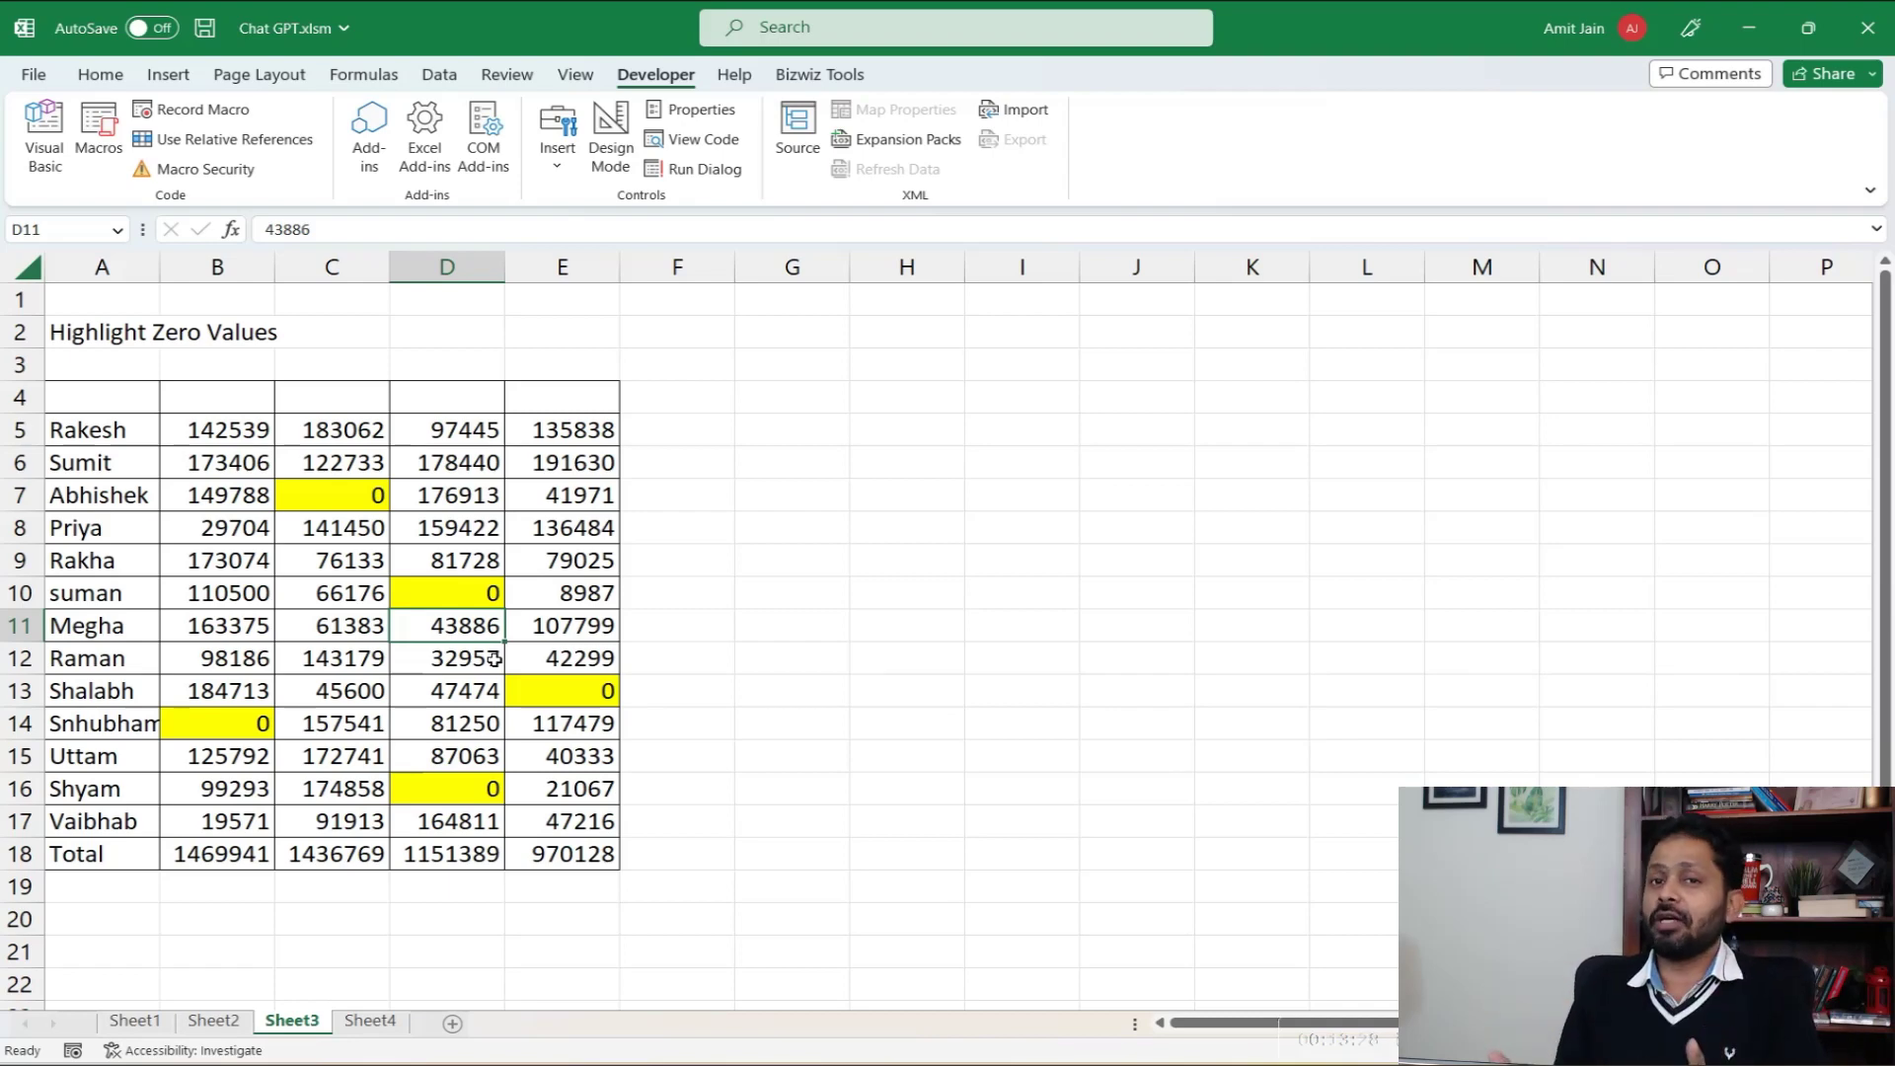
left_click(373, 1021)
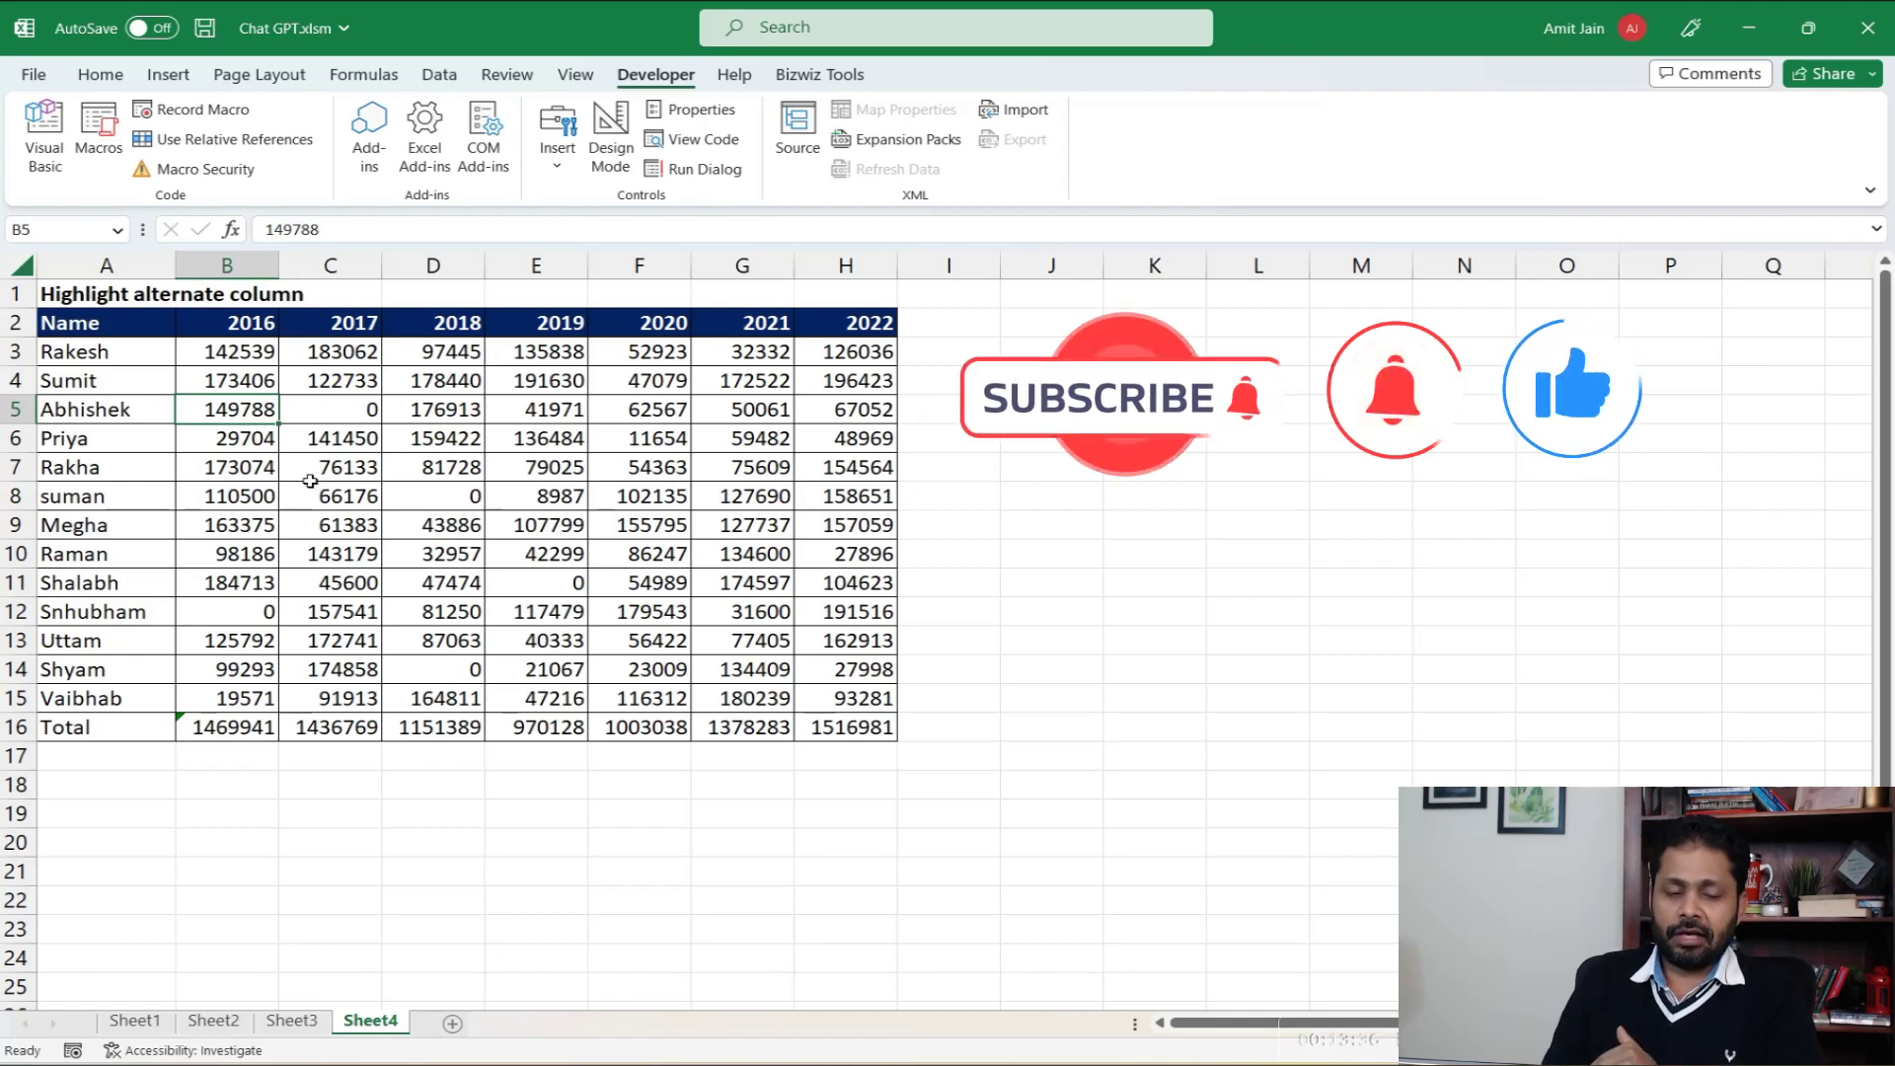
Step: Select the 2016, 2018 and 2020 columns to show which alternate columns to highlight
left_click_drag(232, 323, 237, 701)
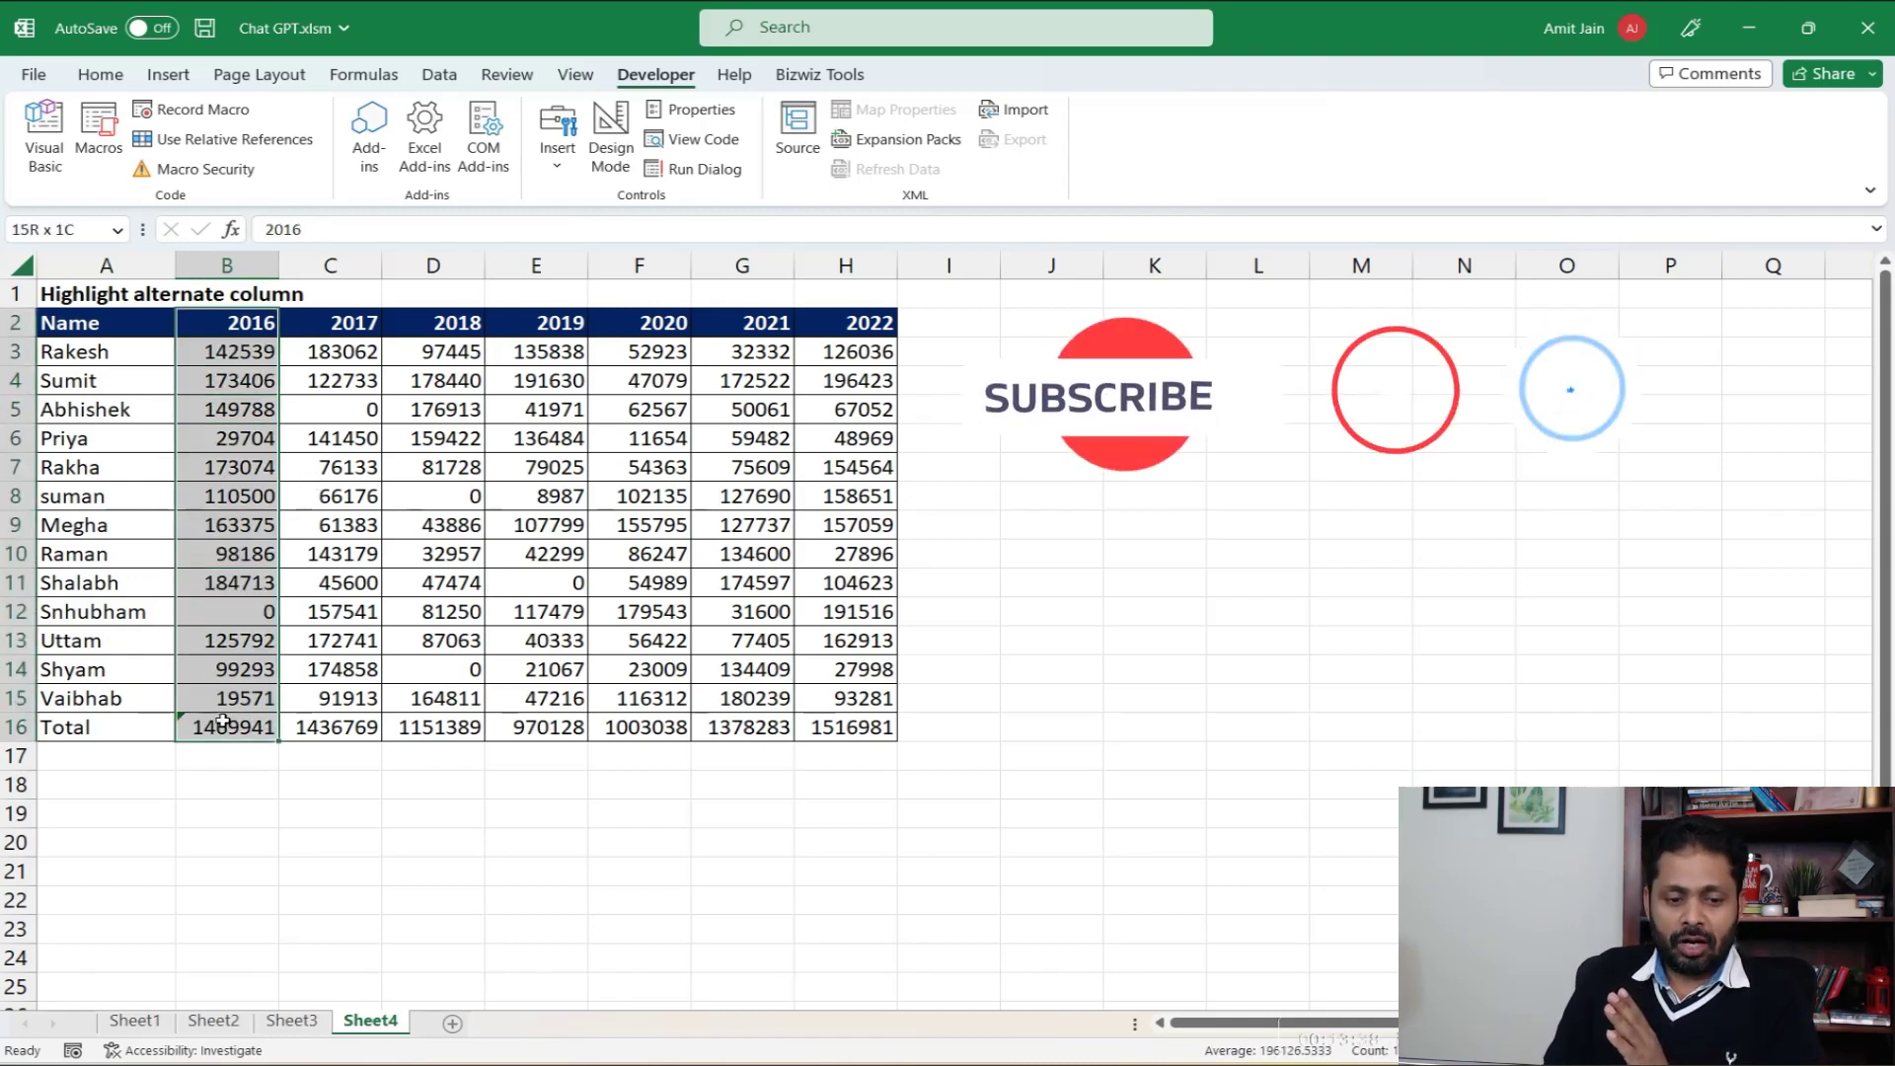
left_click_drag(434, 323, 396, 717)
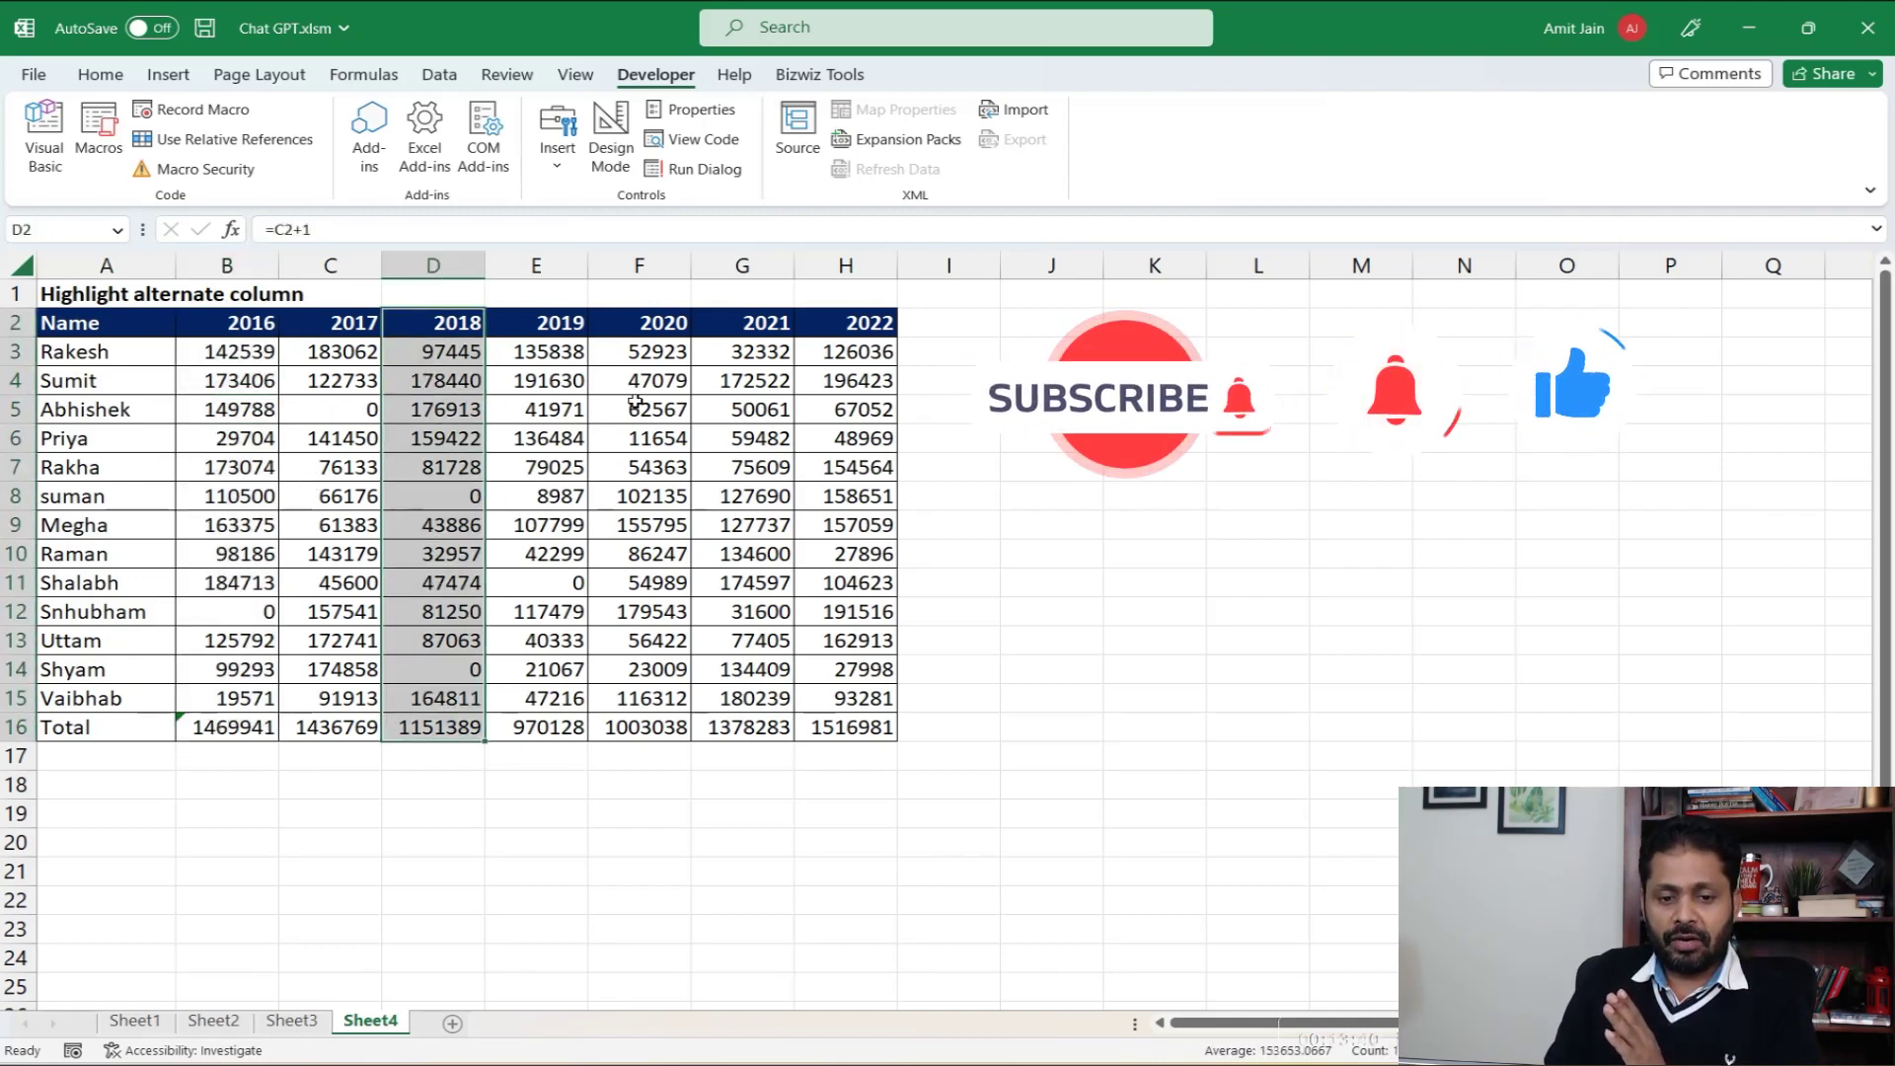
left_click_drag(642, 322, 656, 727)
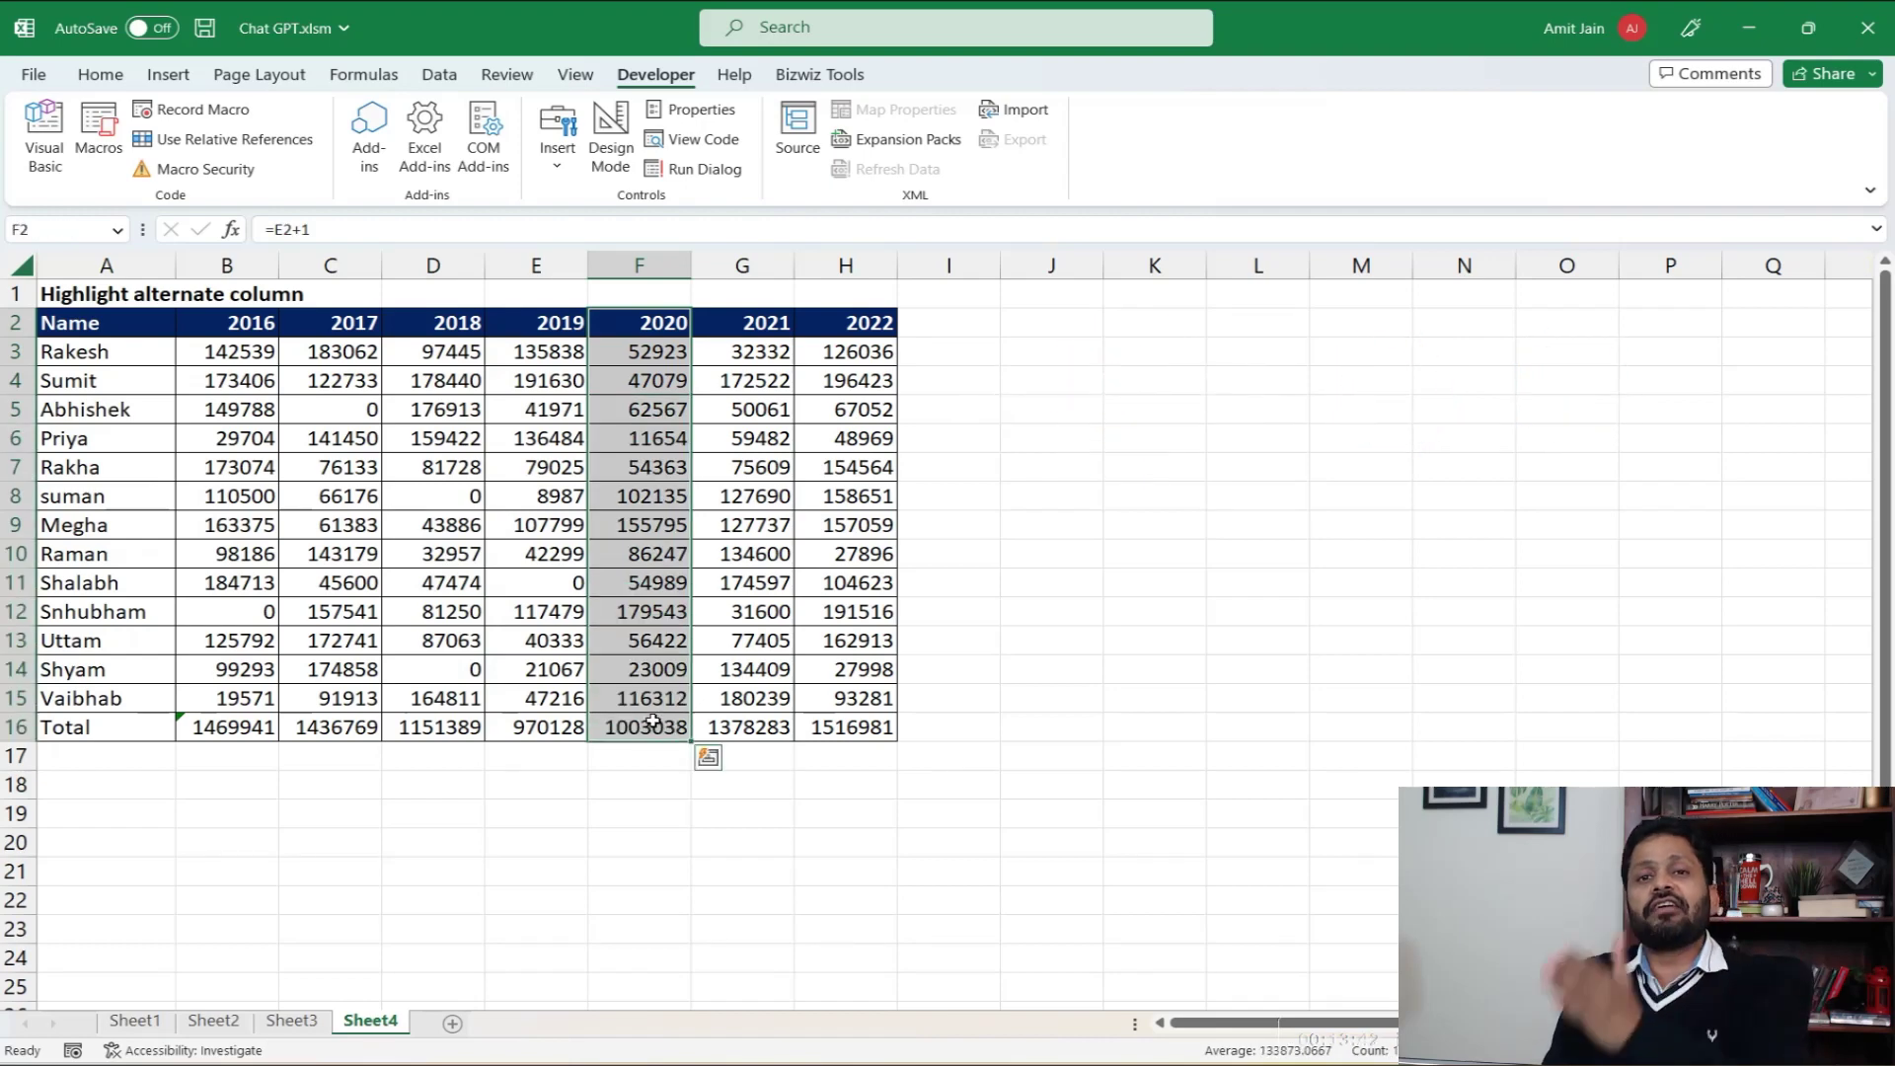
left_click(501, 359)
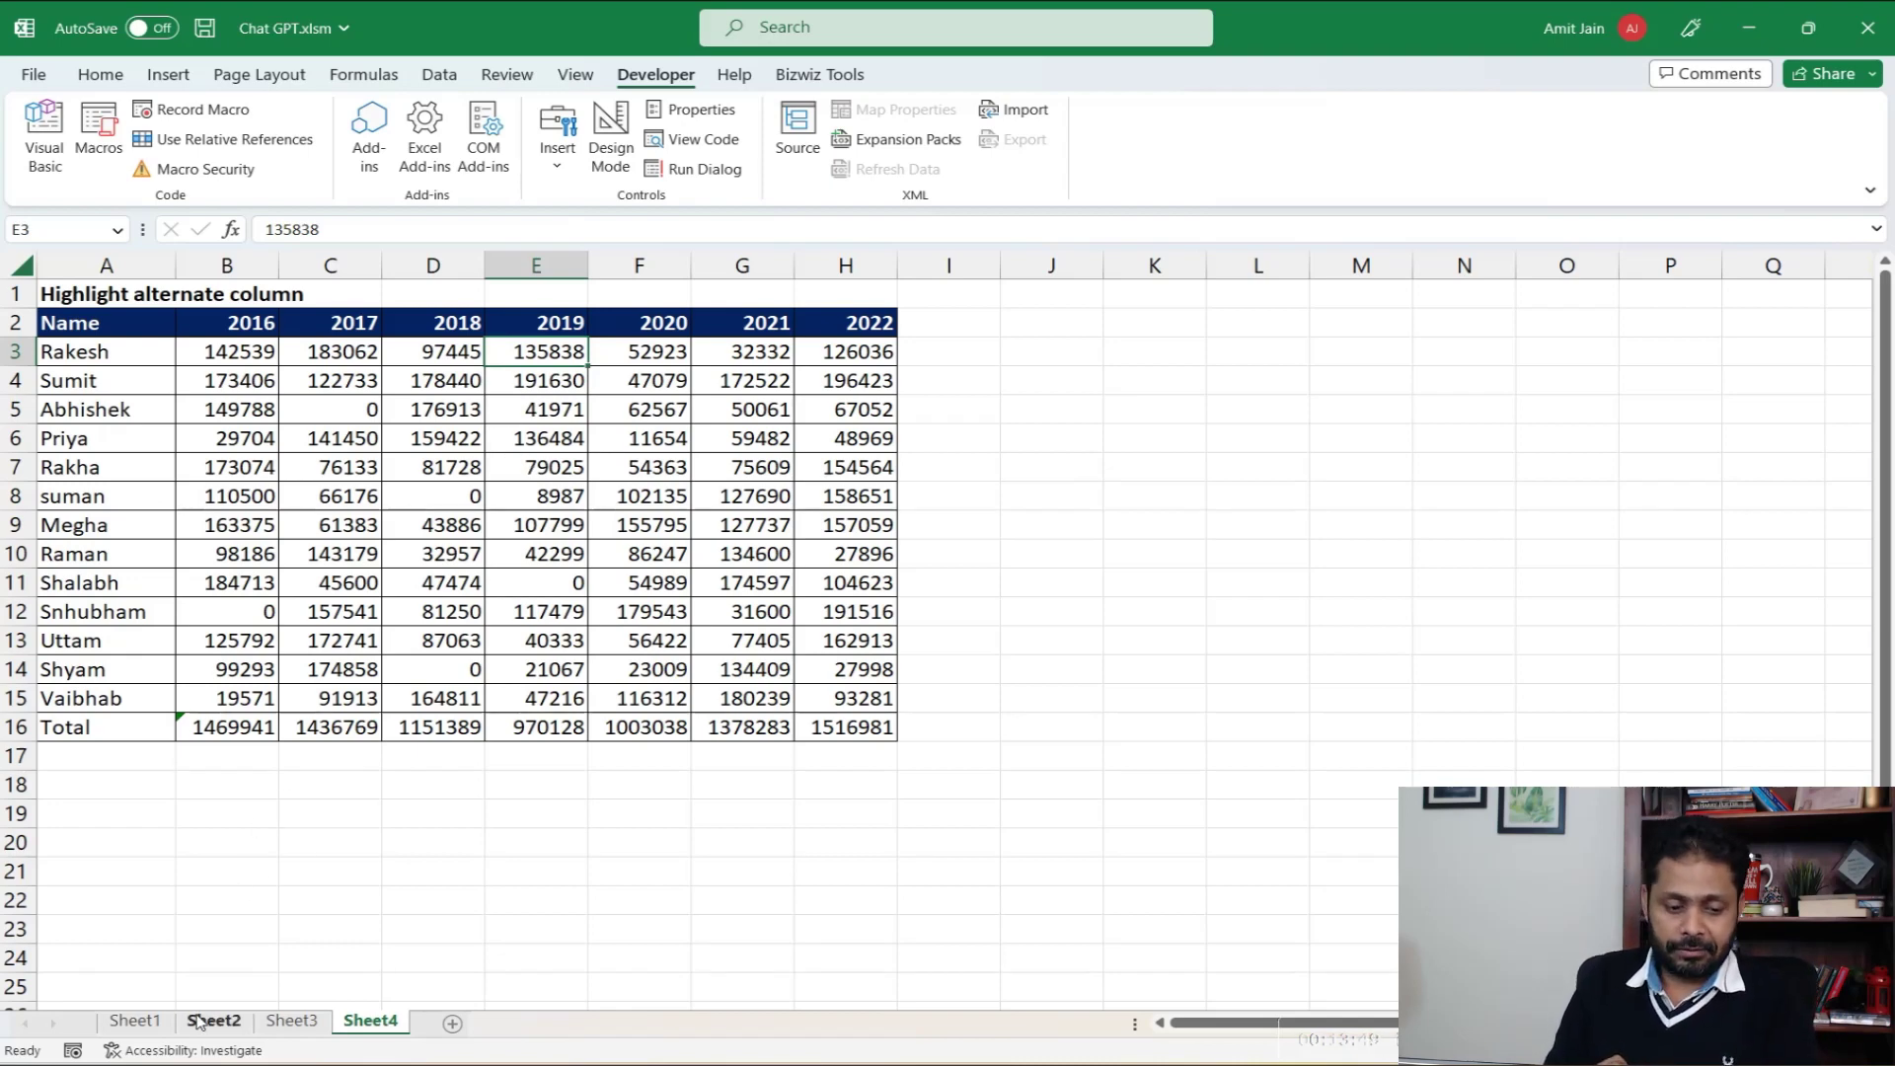
key("alt+Tab")
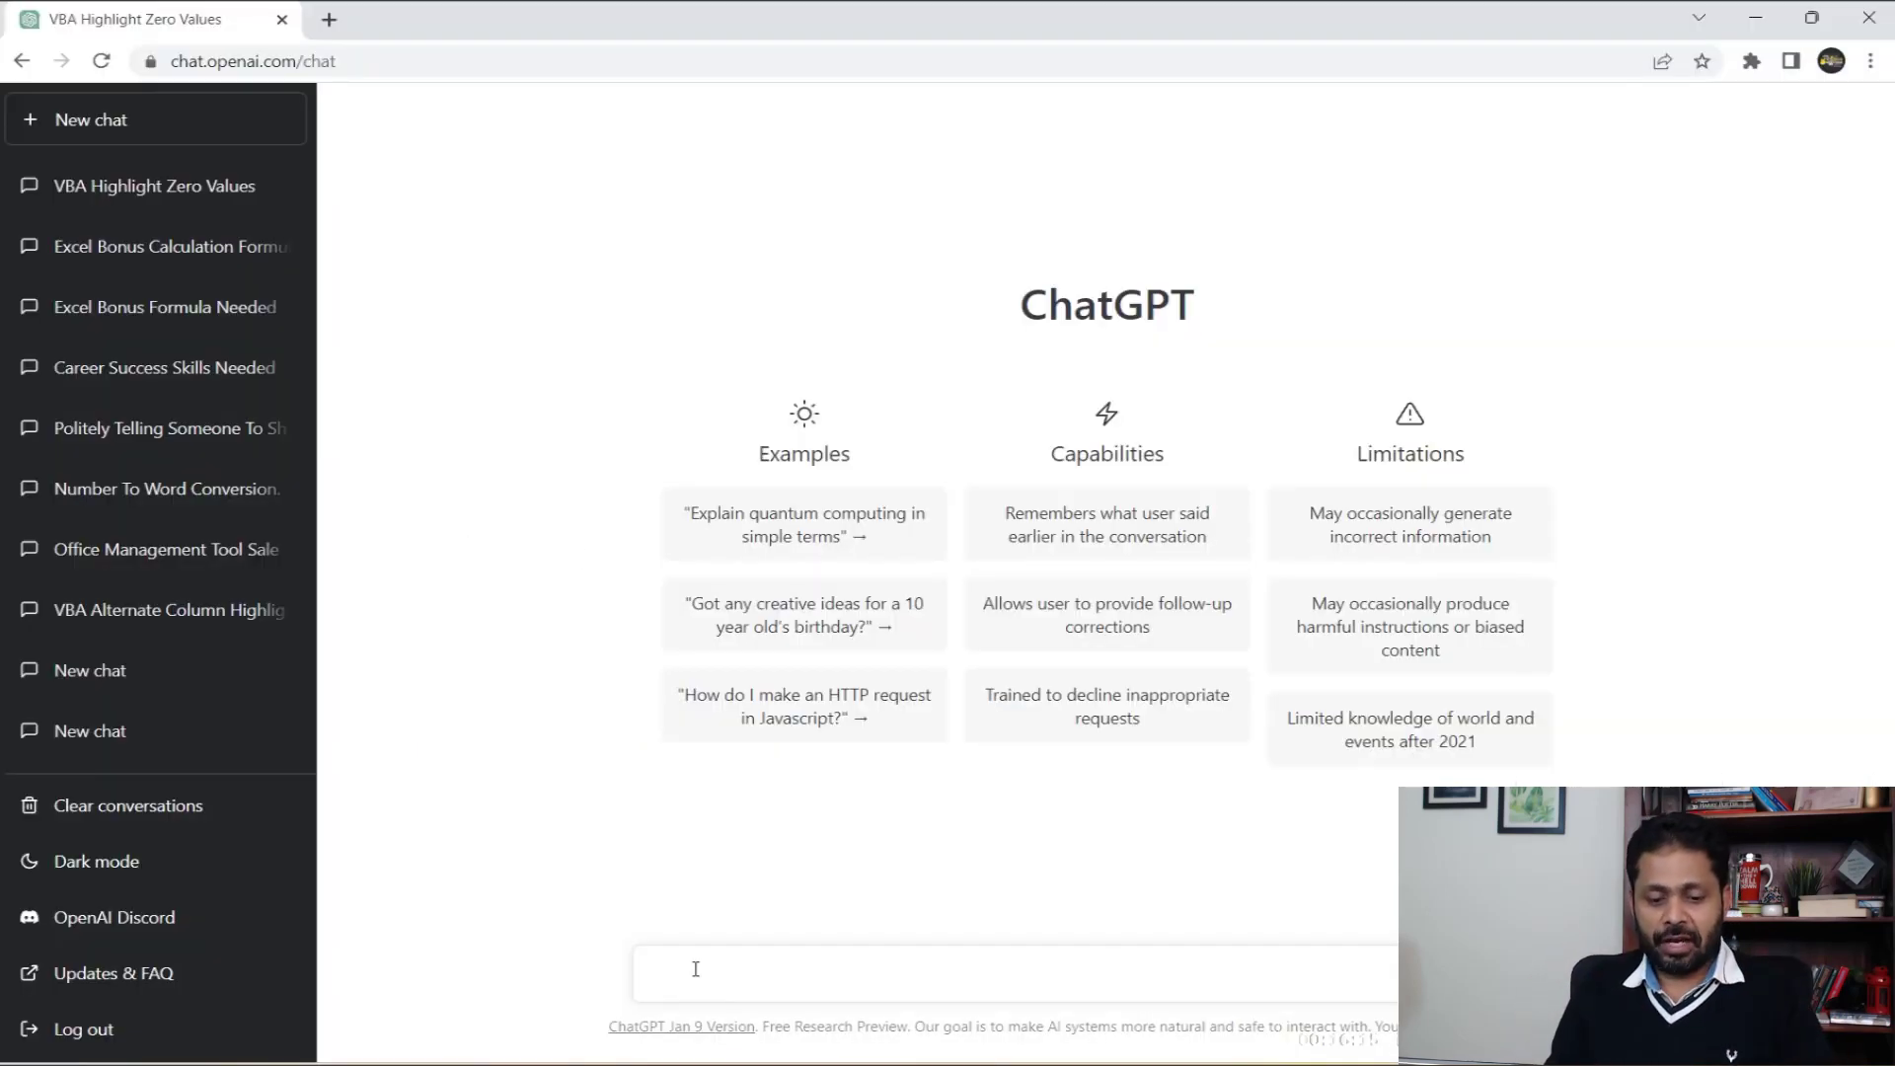
Step: Paste and send the alternate-column highlighting request to ChatGPT, then scroll up through the reply
type("VBA code to highlight alternate column in excel sheet in selected area")
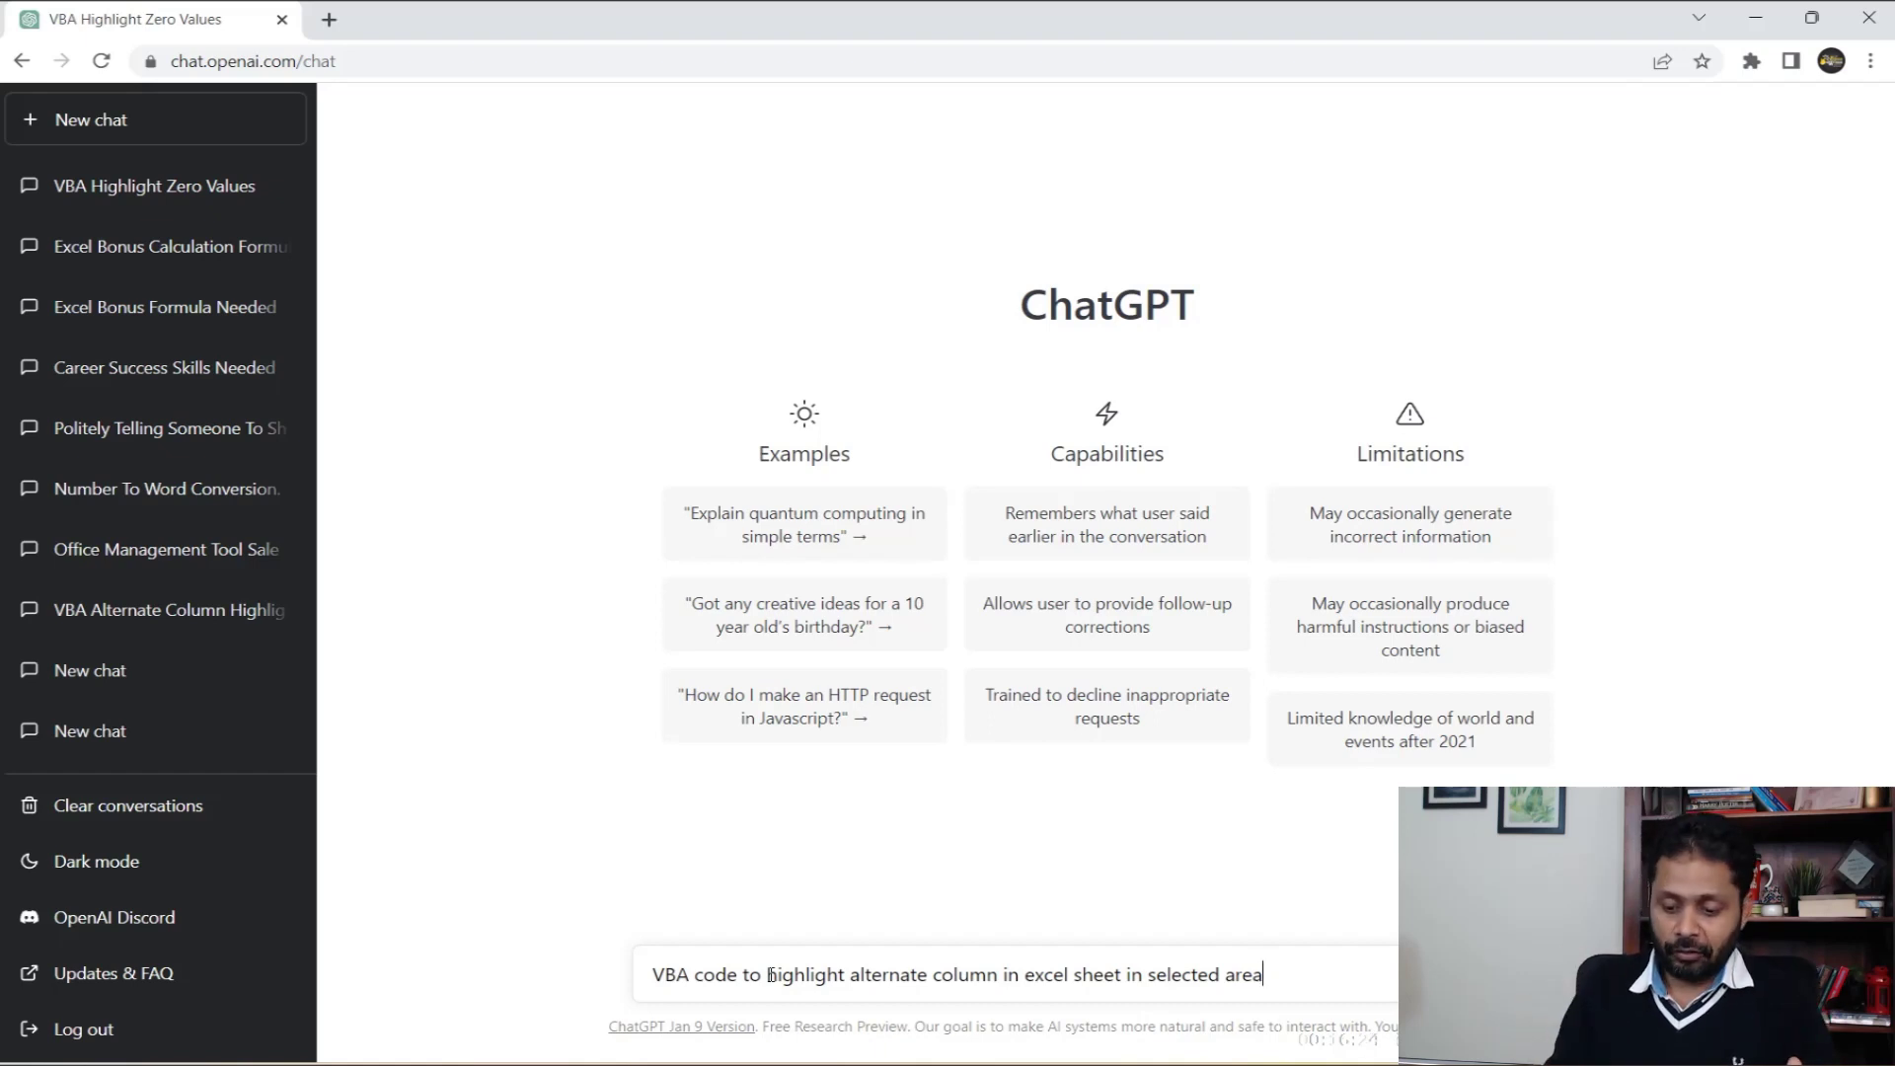
key("Return")
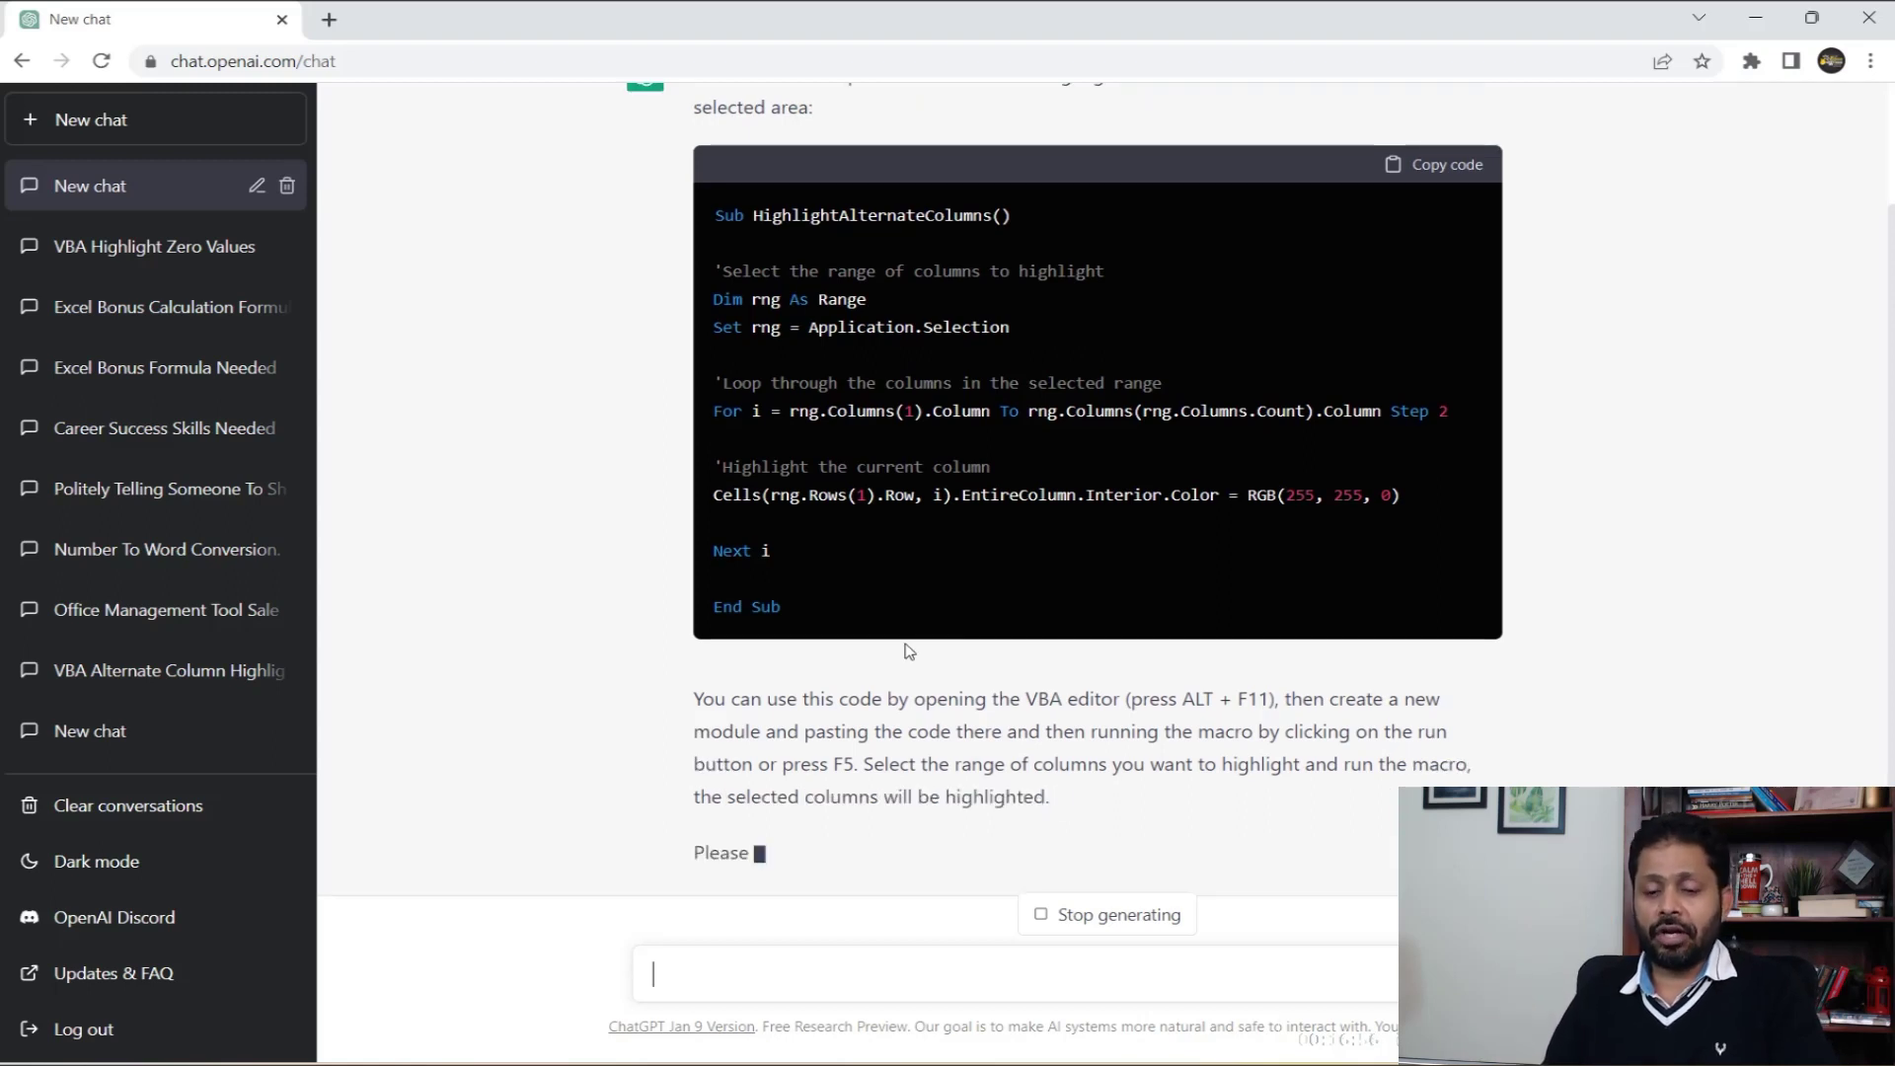
scroll(920, 637, "up", 2)
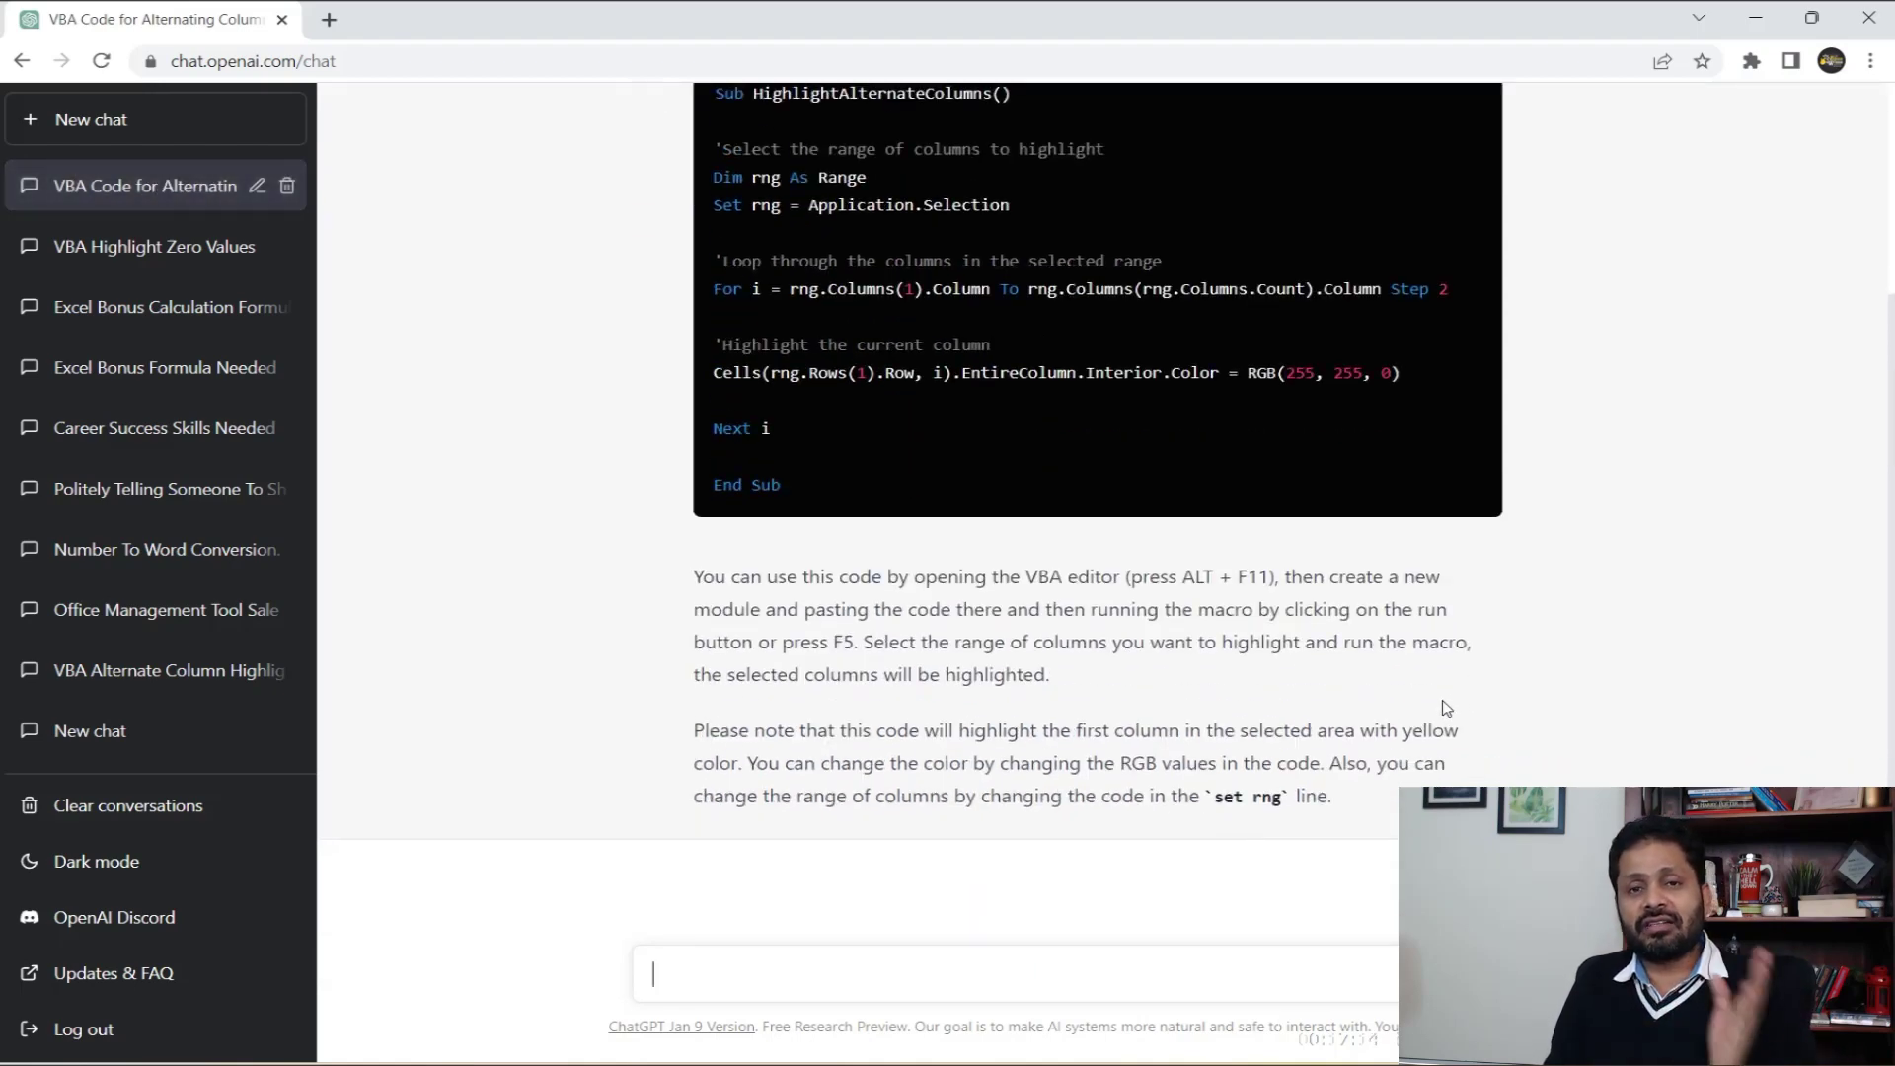
scroll(1451, 706, "up", 2)
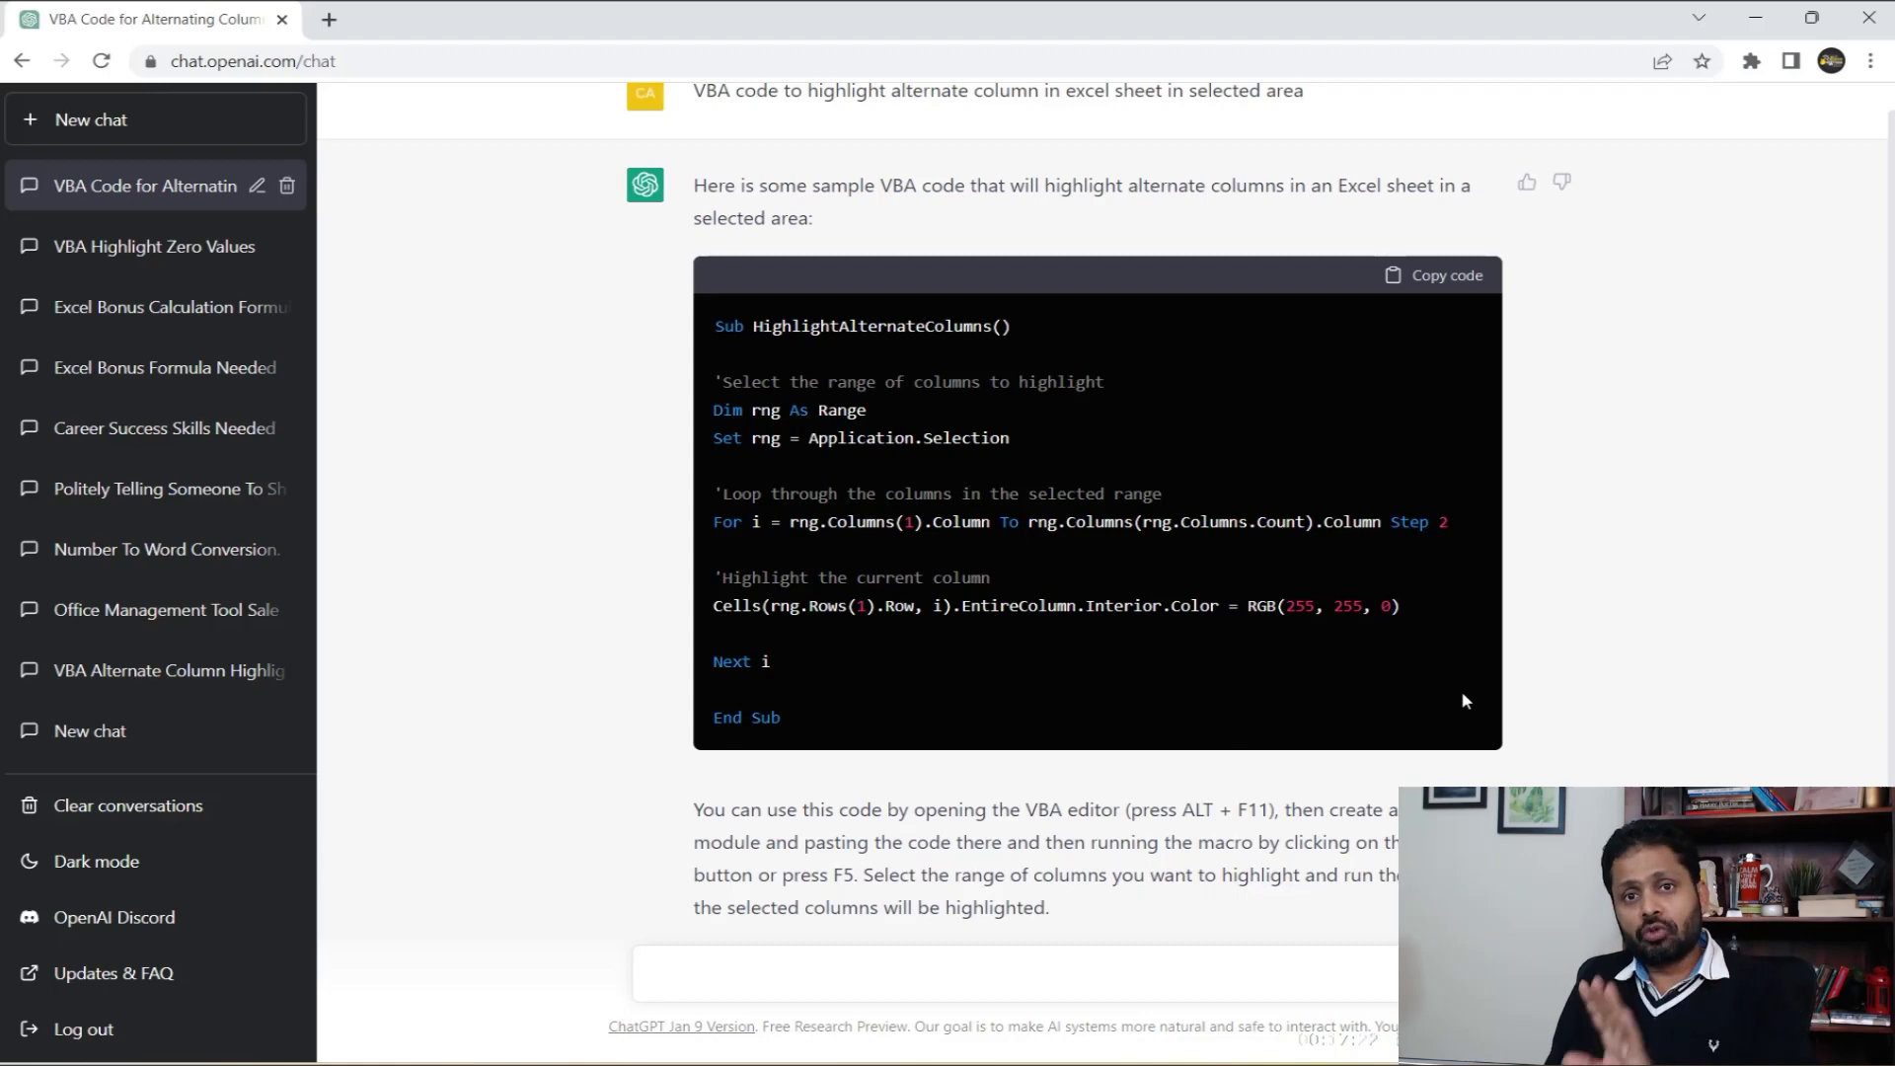
Step: Copy the HighlightAlternateColumns macro code and open Excel's VBA editor over Sheet4
left_click(1432, 281)
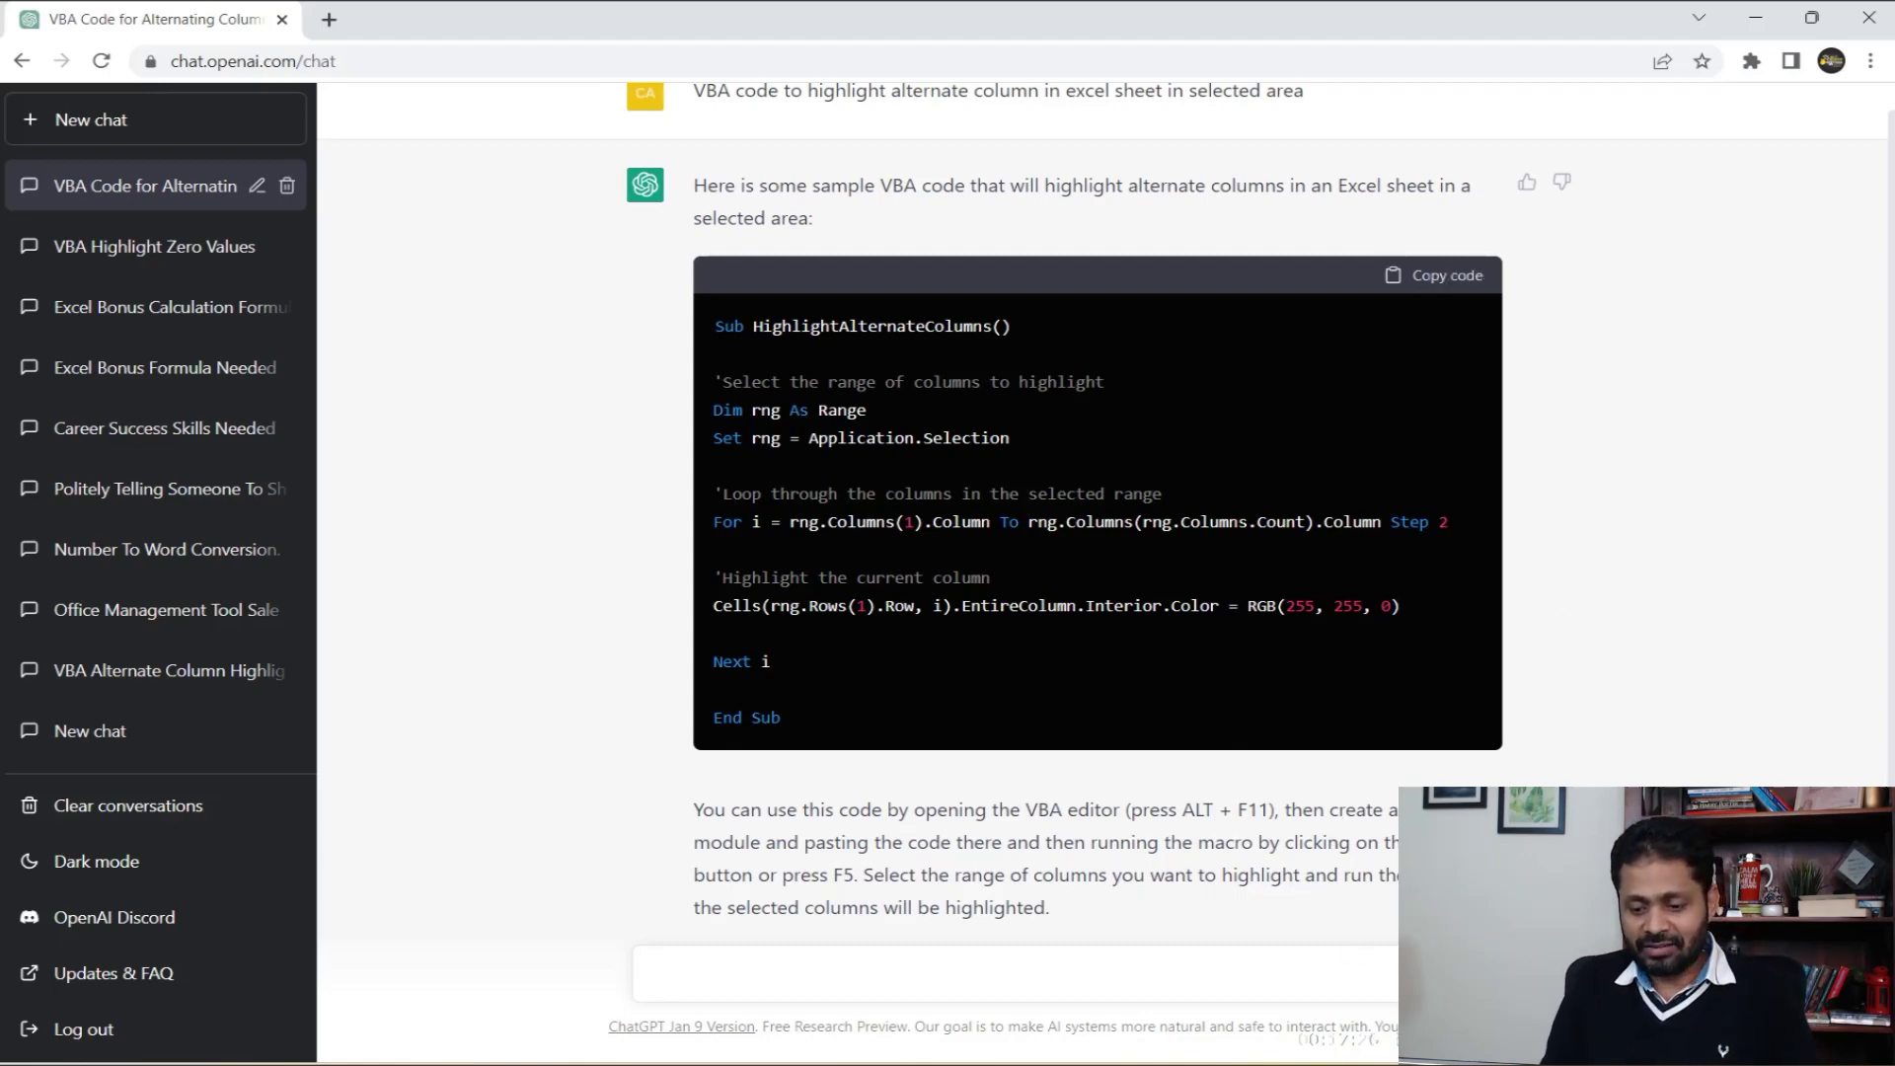
key("alt+Tab")
left_click(44, 158)
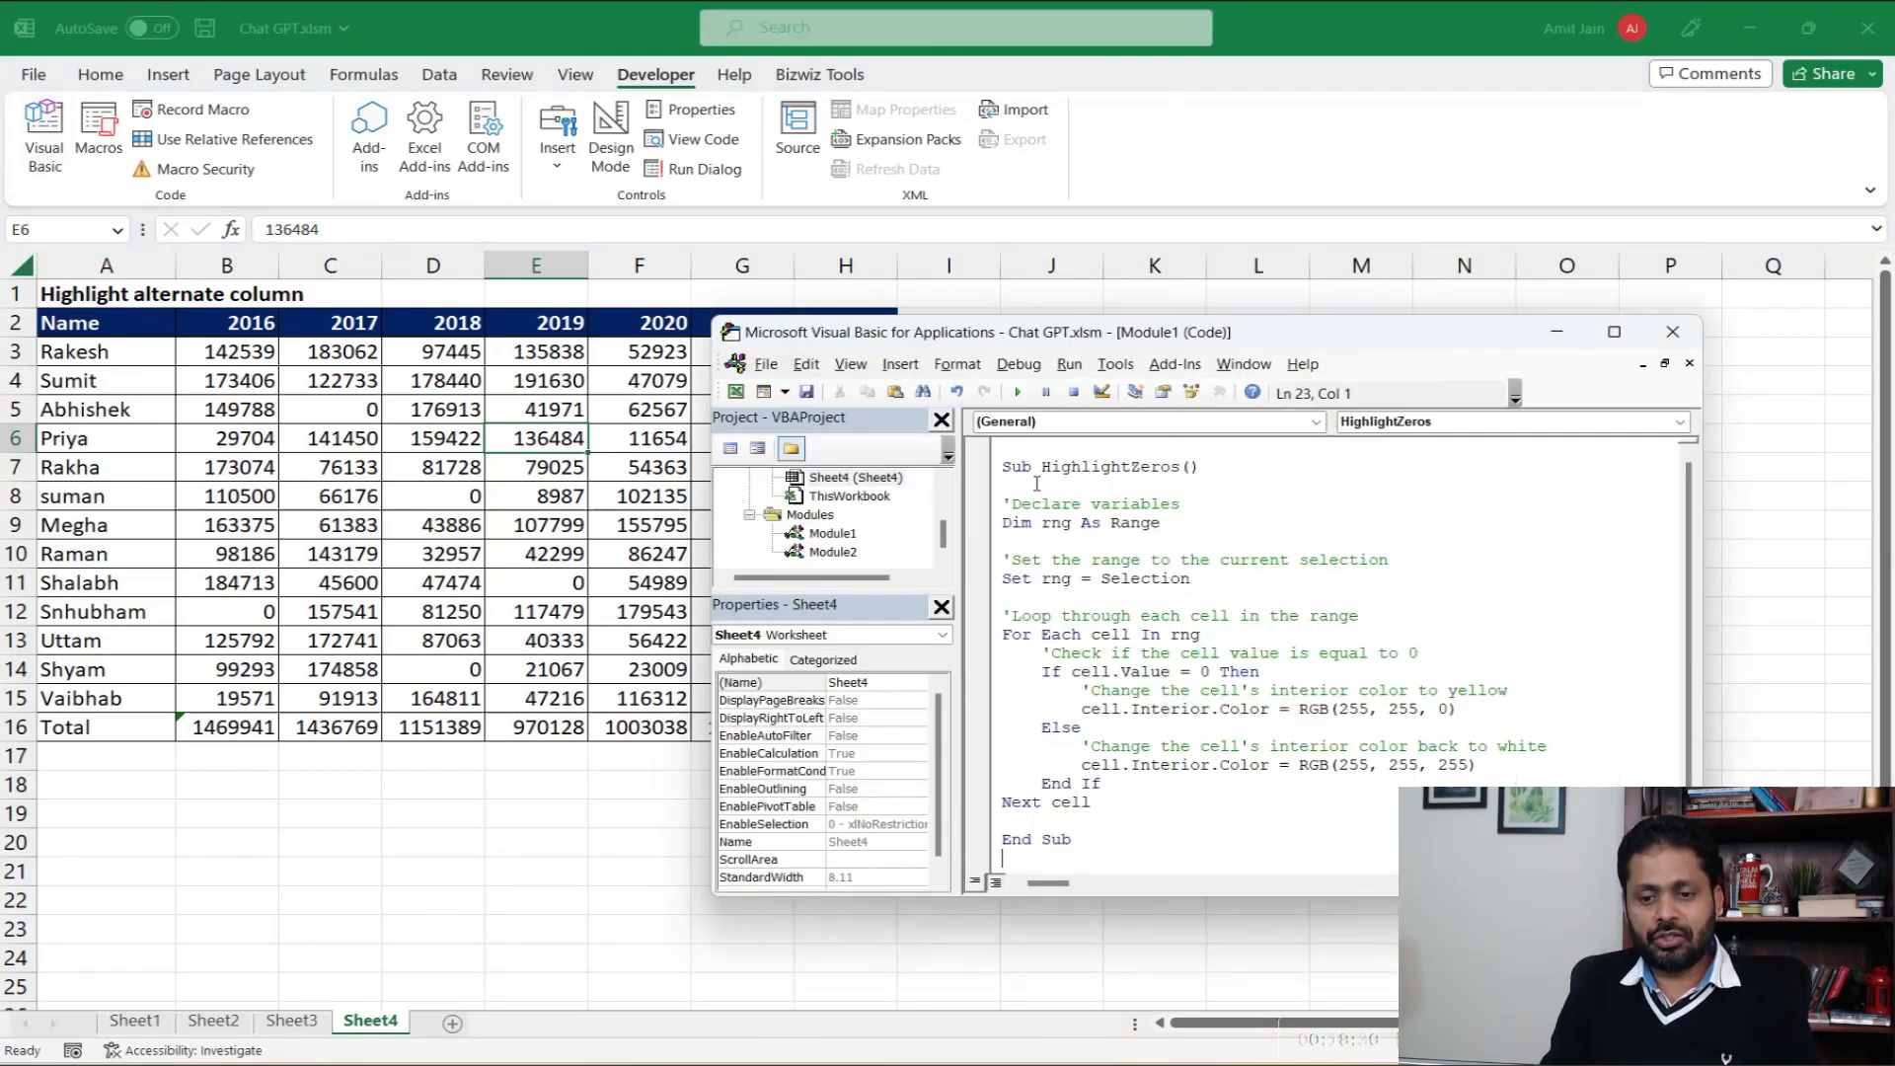
Step: Paste the HighlightAlternateColumns code into Module1 below the zero-highlighting macro and close the editor
left_click(1168, 840)
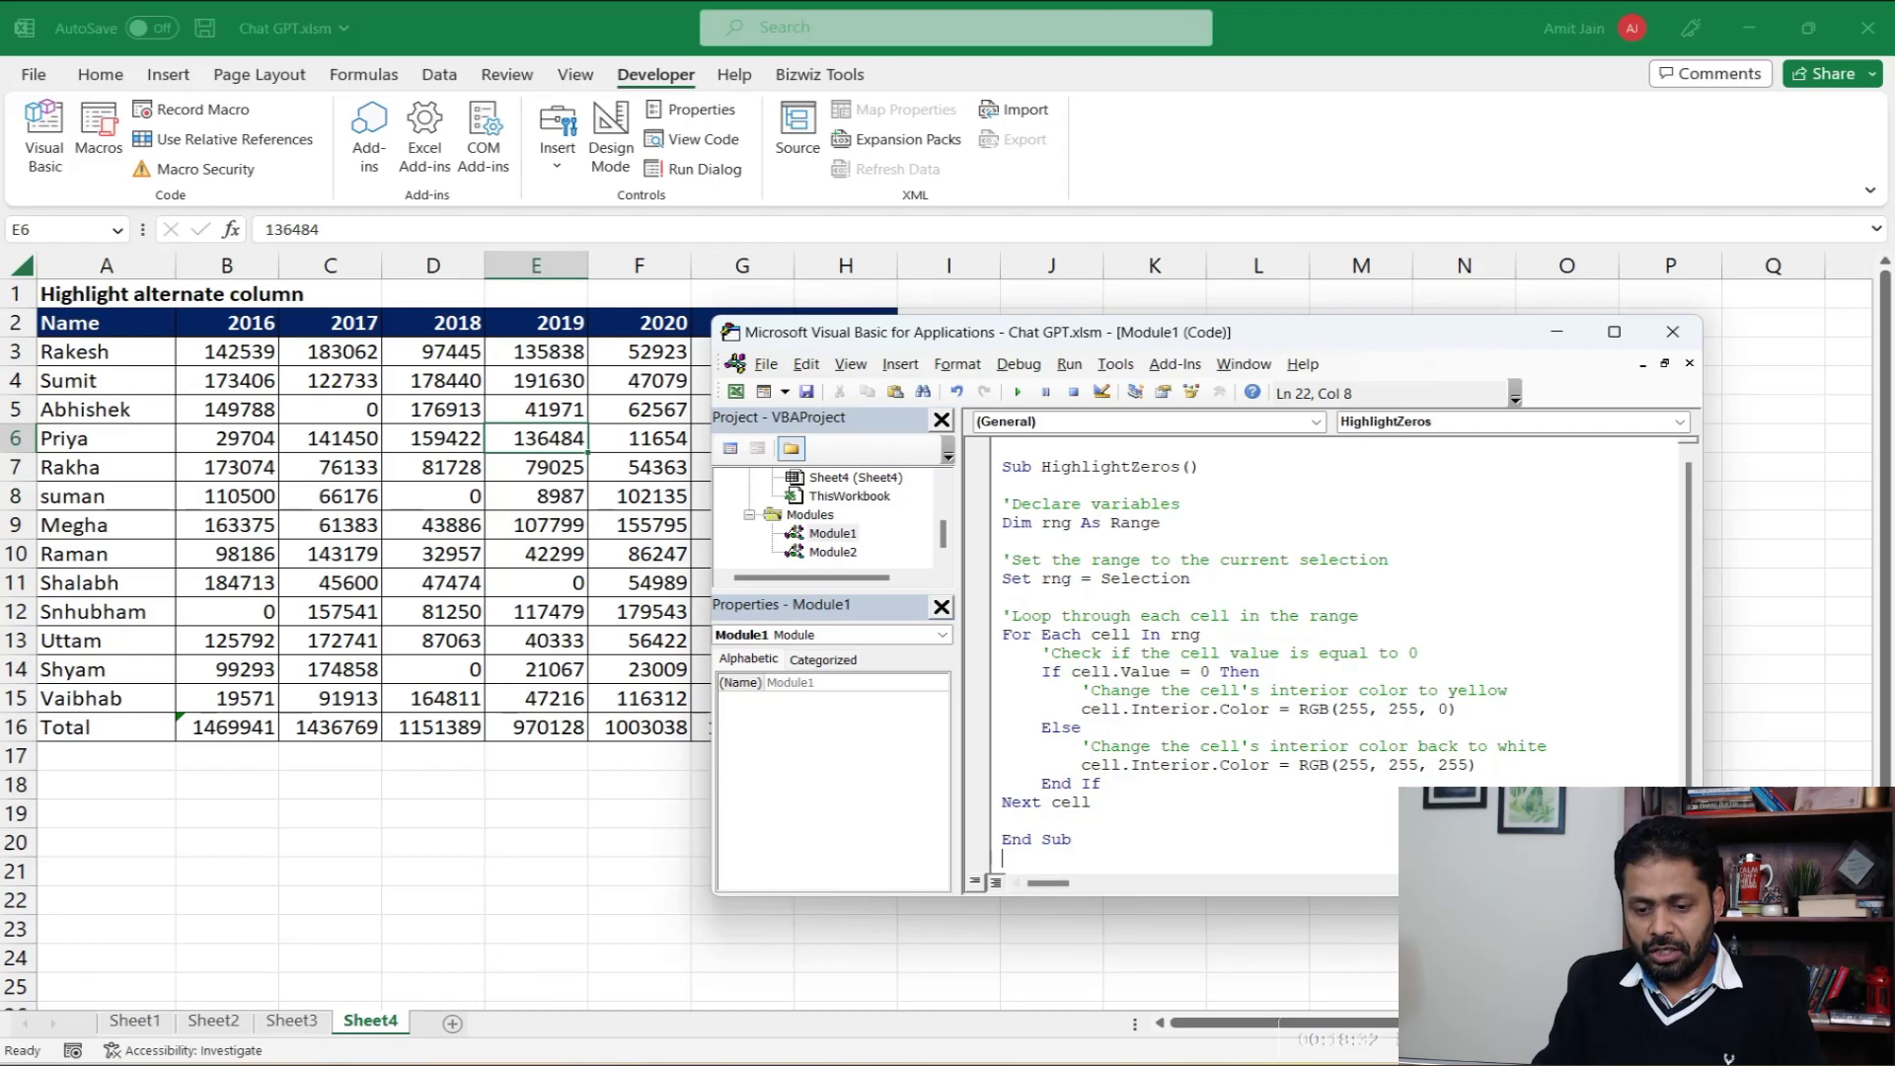
key("Return")
key("Return")
key("ctrl+v")
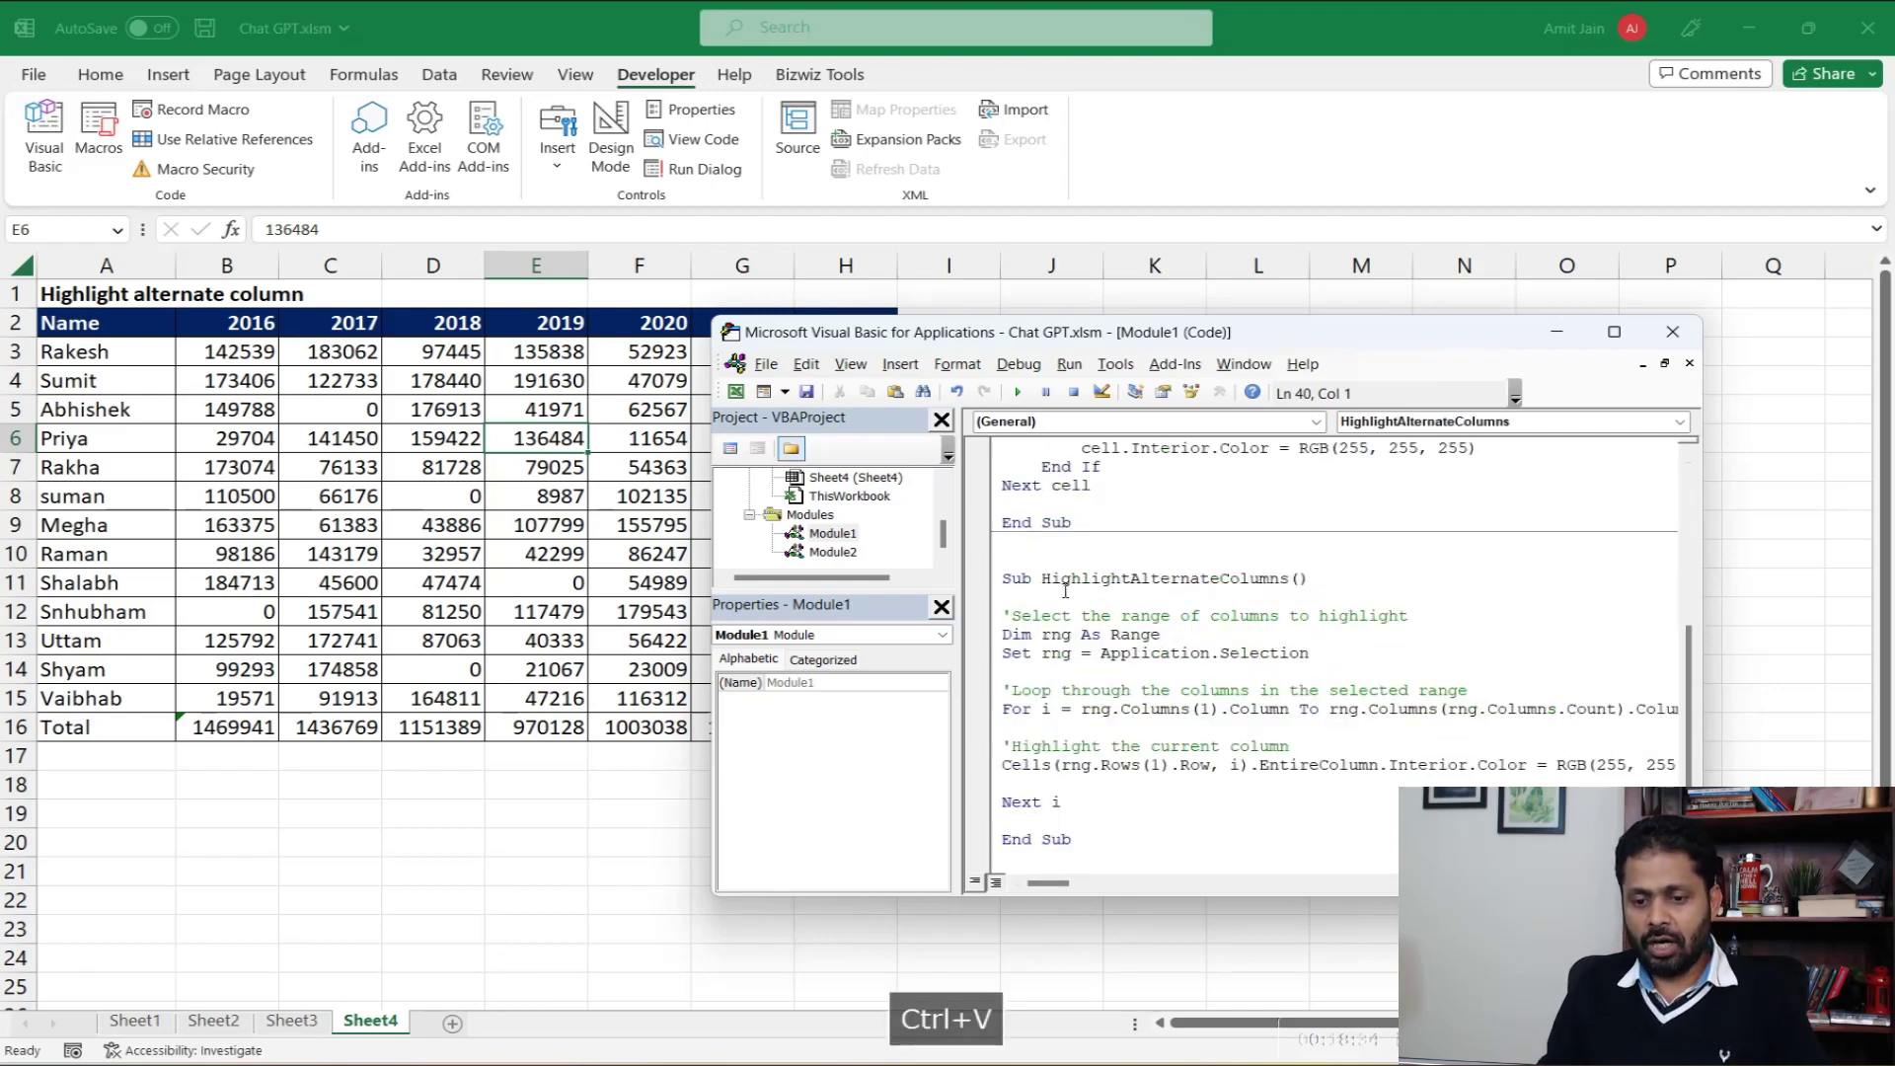
left_click(1672, 332)
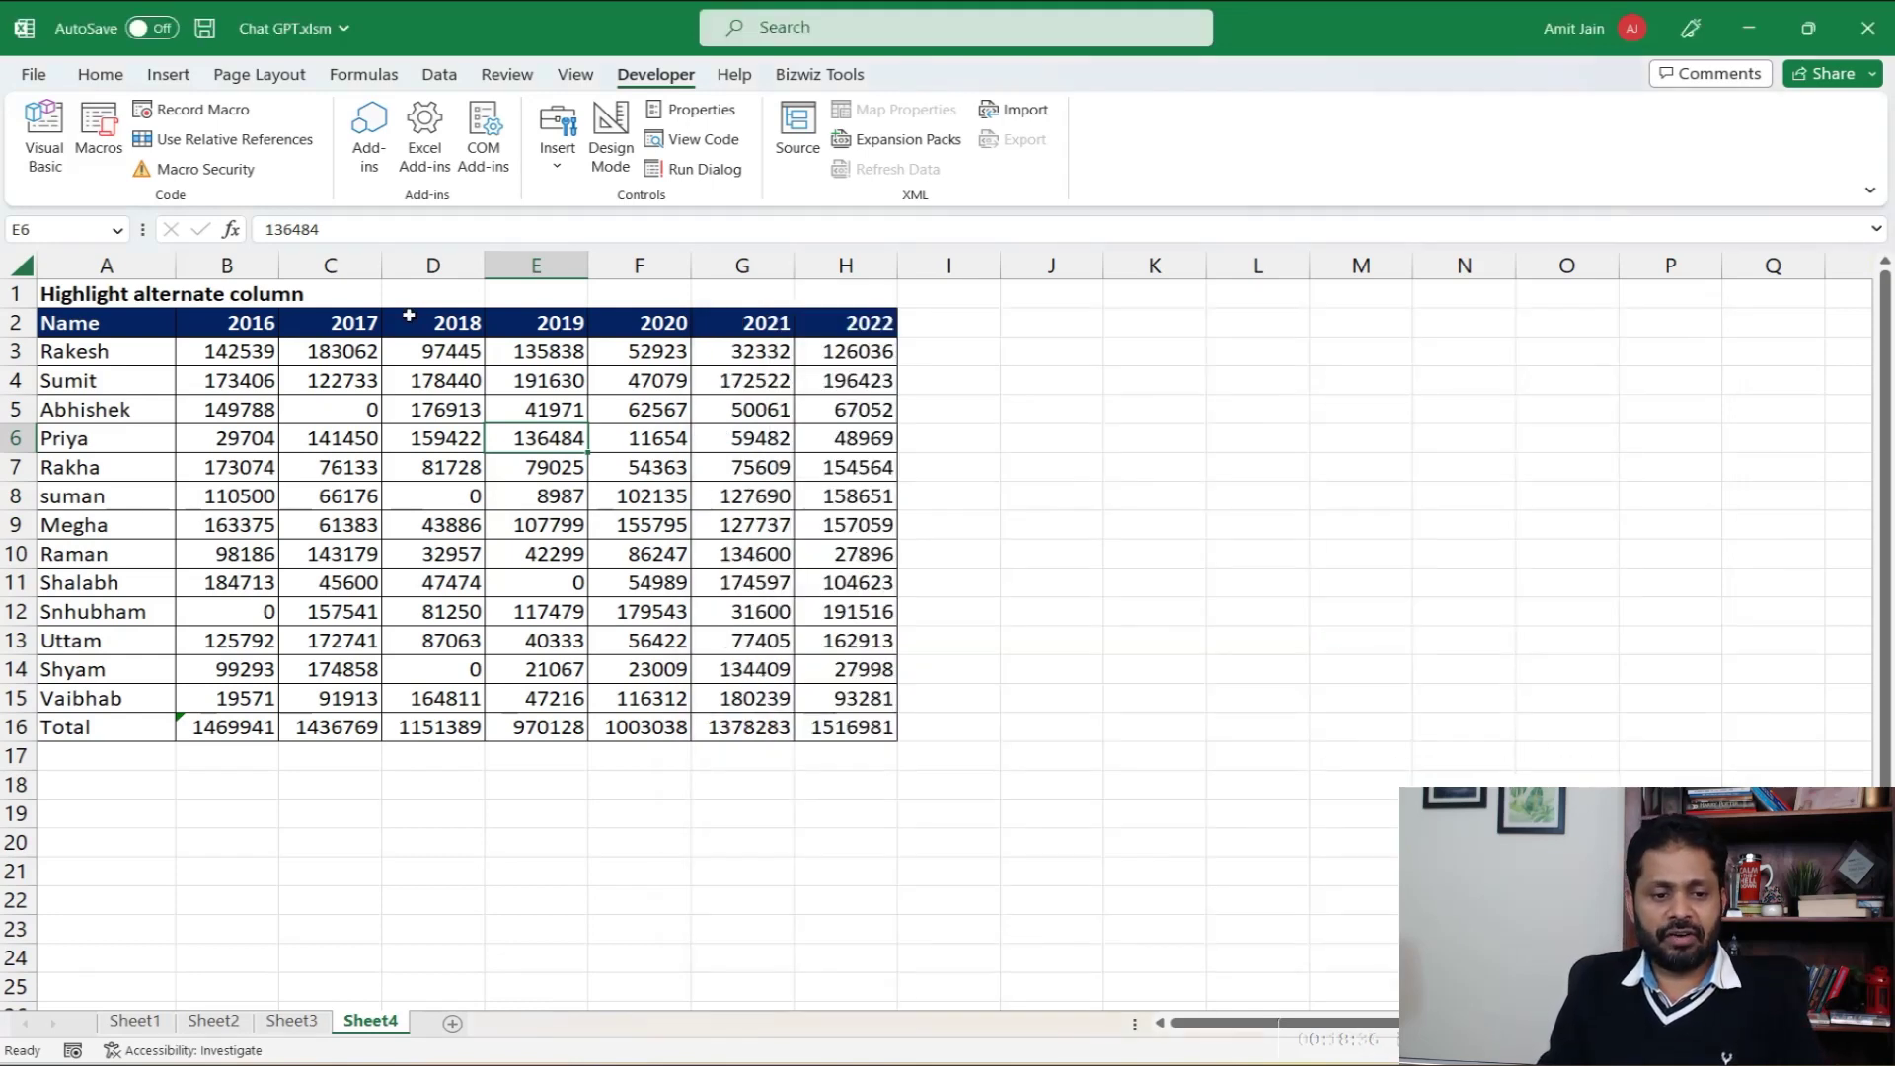
Step: Run HighlightAlternateColumns on the A3:H16 table, filling columns A, C, E and G yellow
left_click_drag(166, 353, 859, 727)
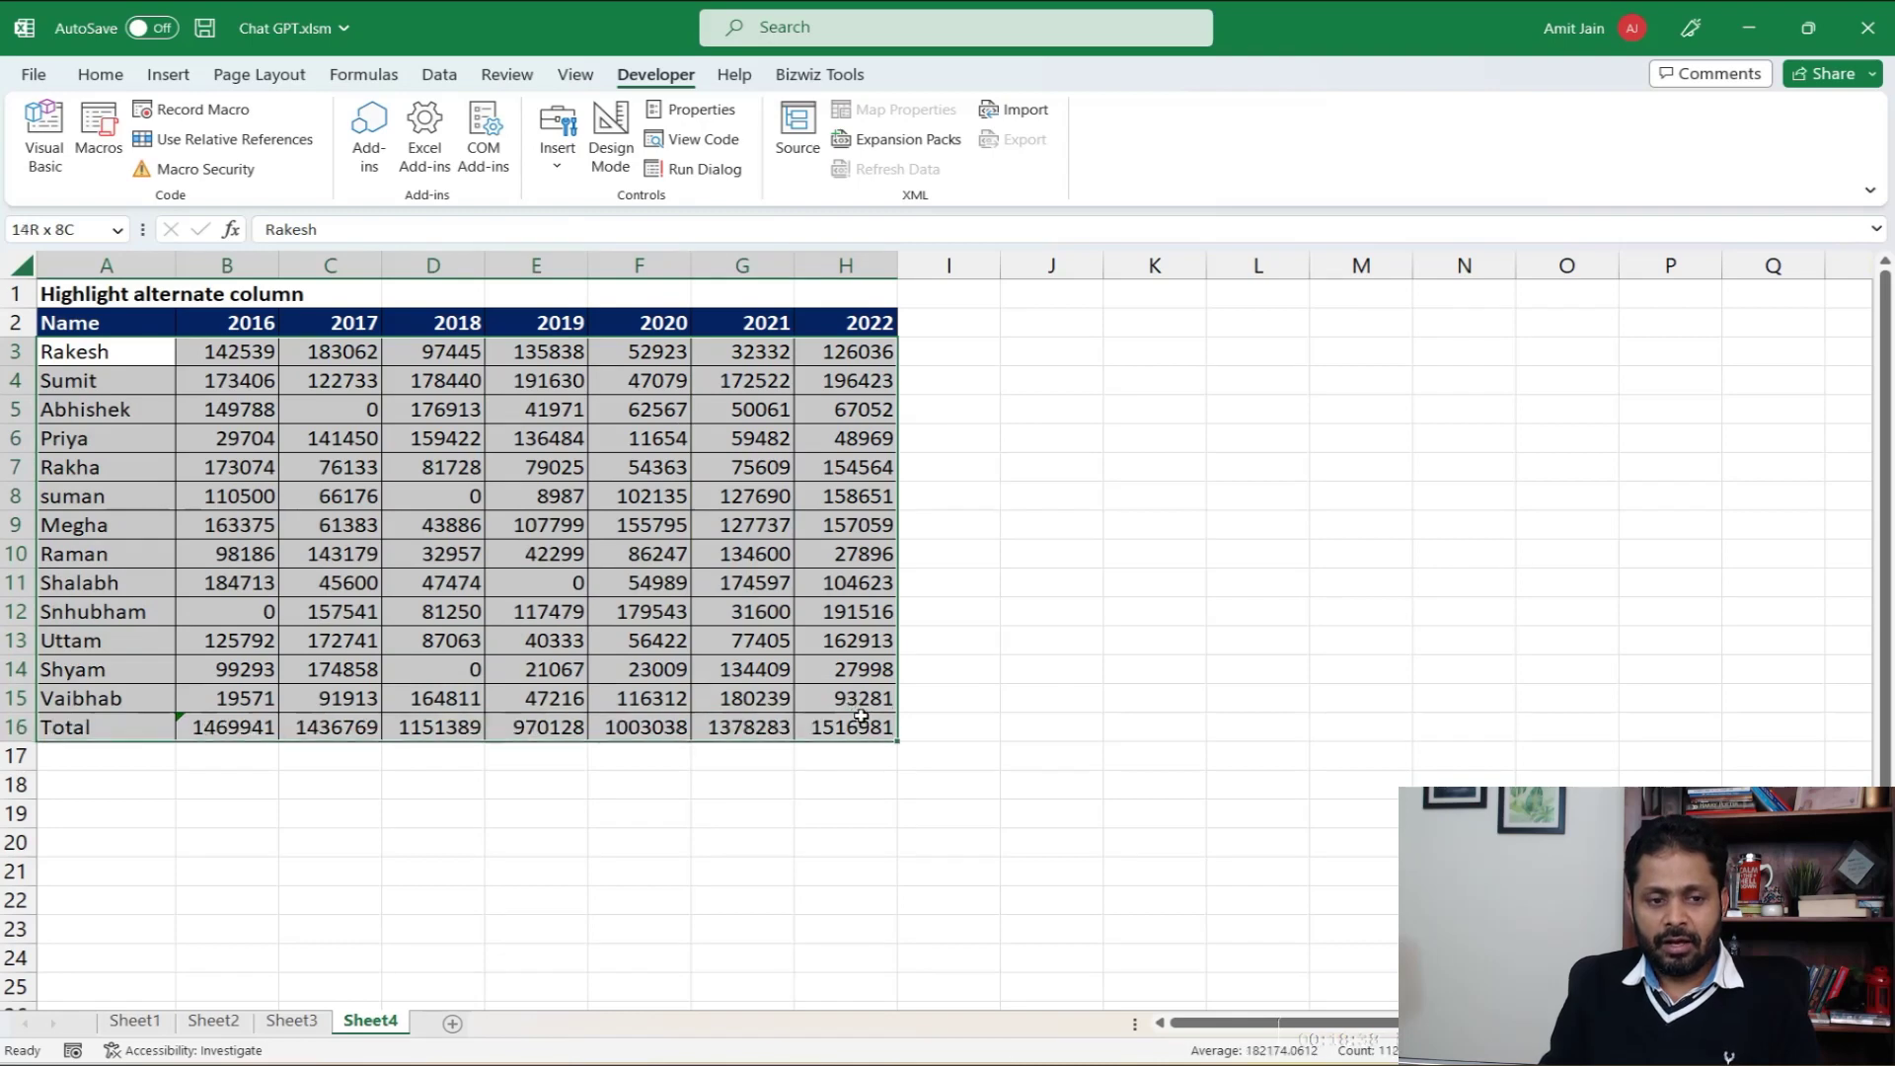
left_click(101, 126)
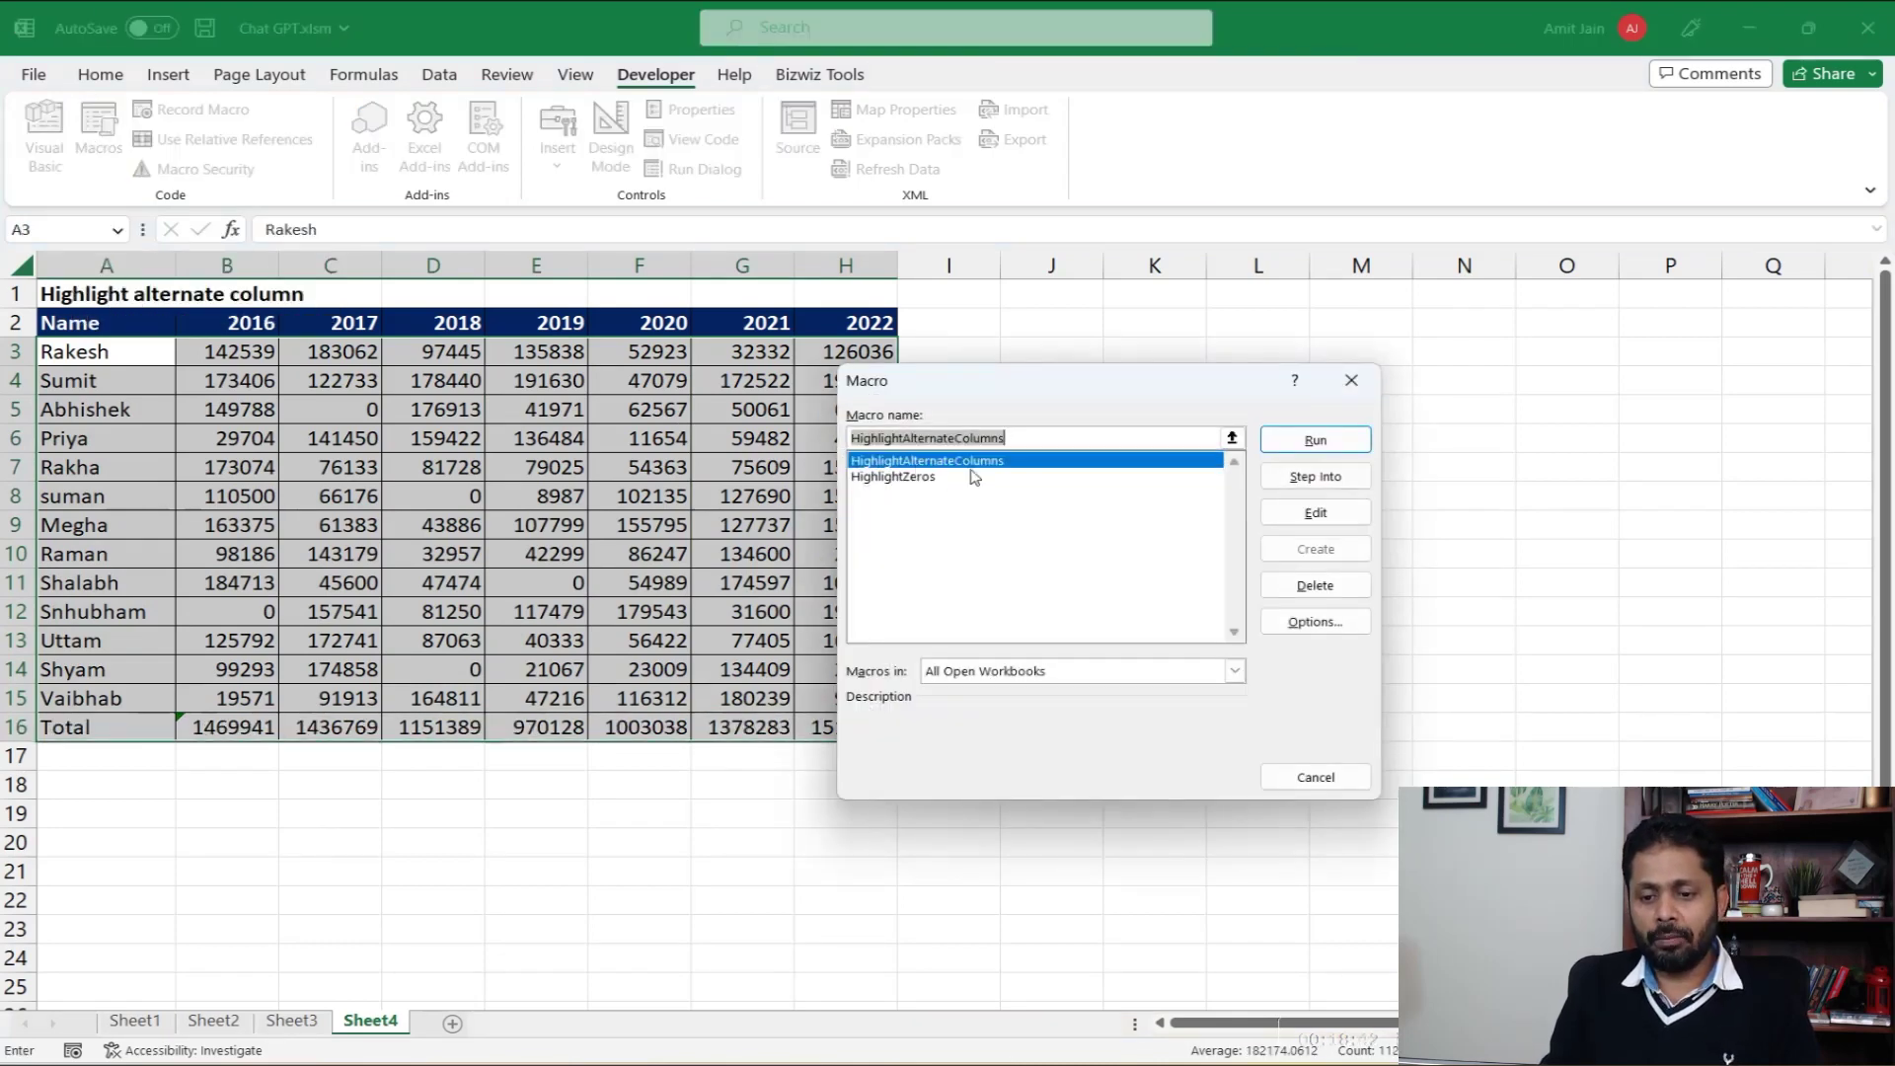
left_click(1315, 440)
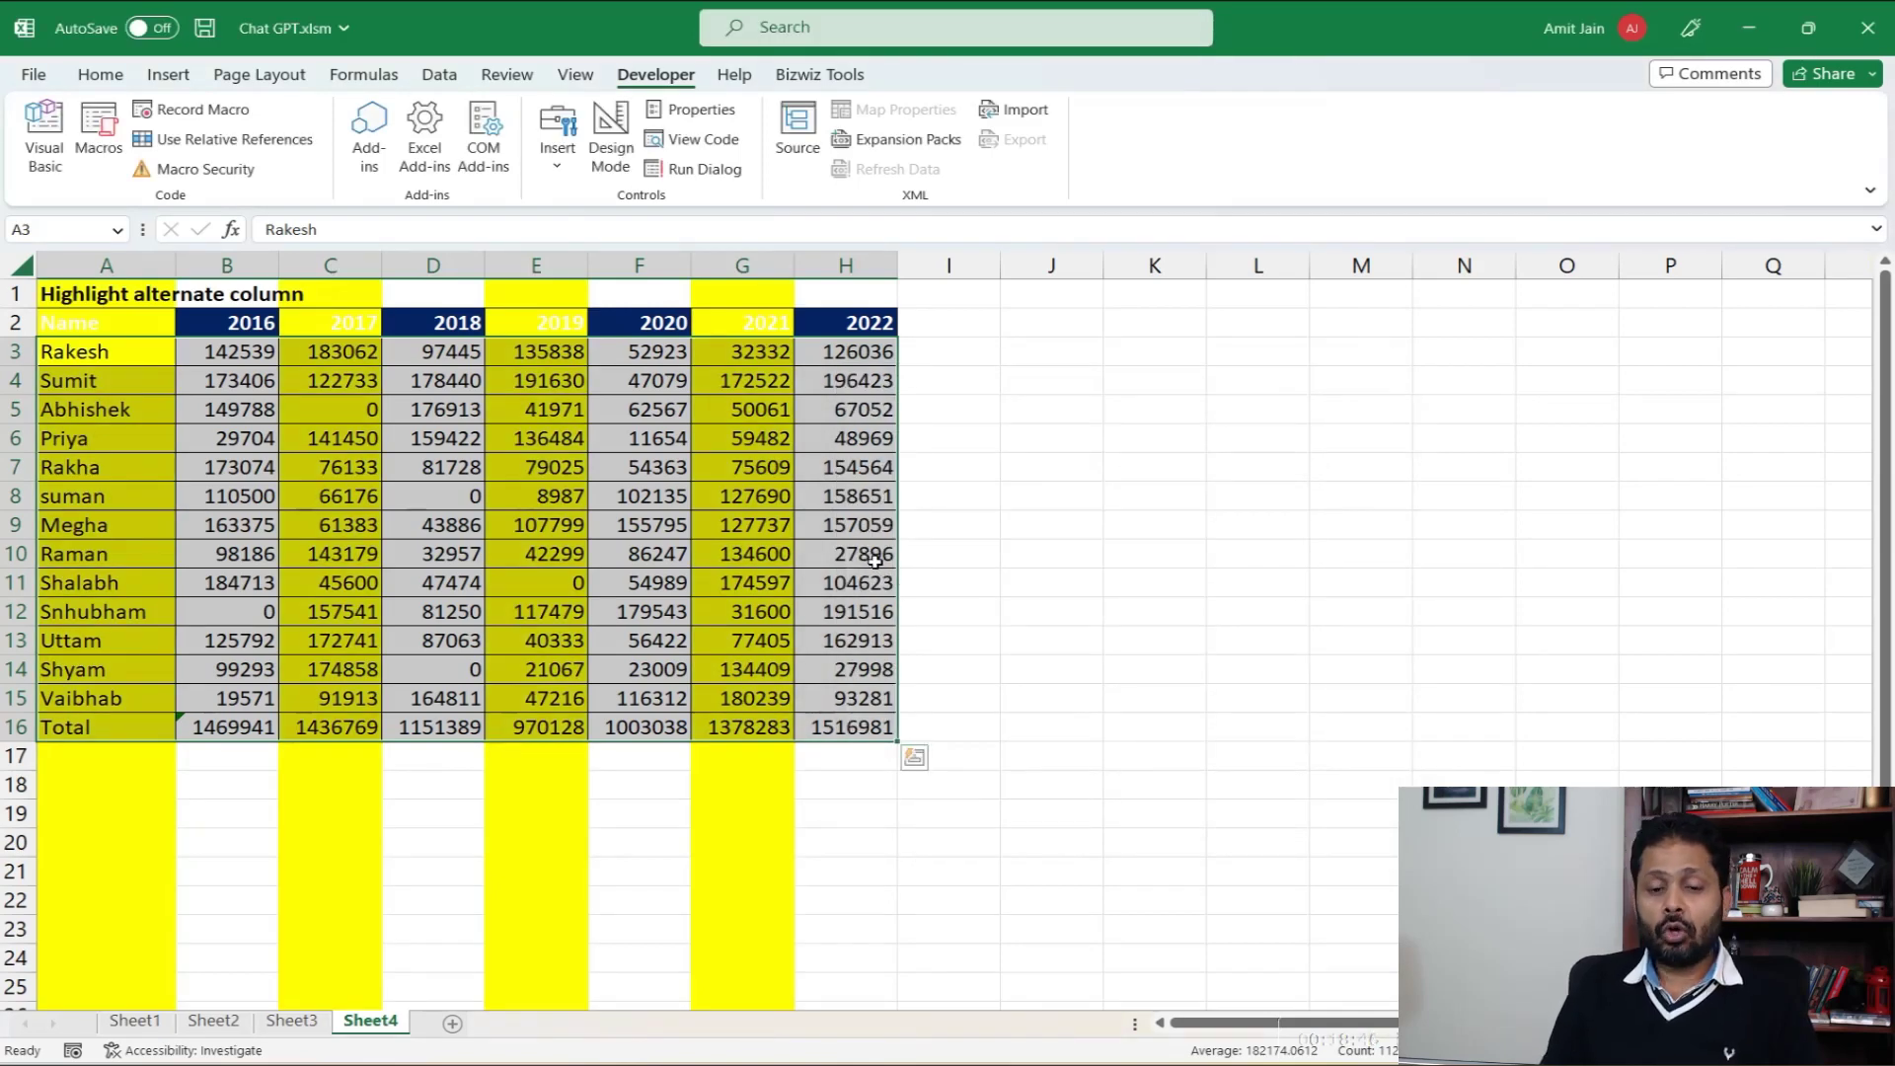
left_click(739, 506)
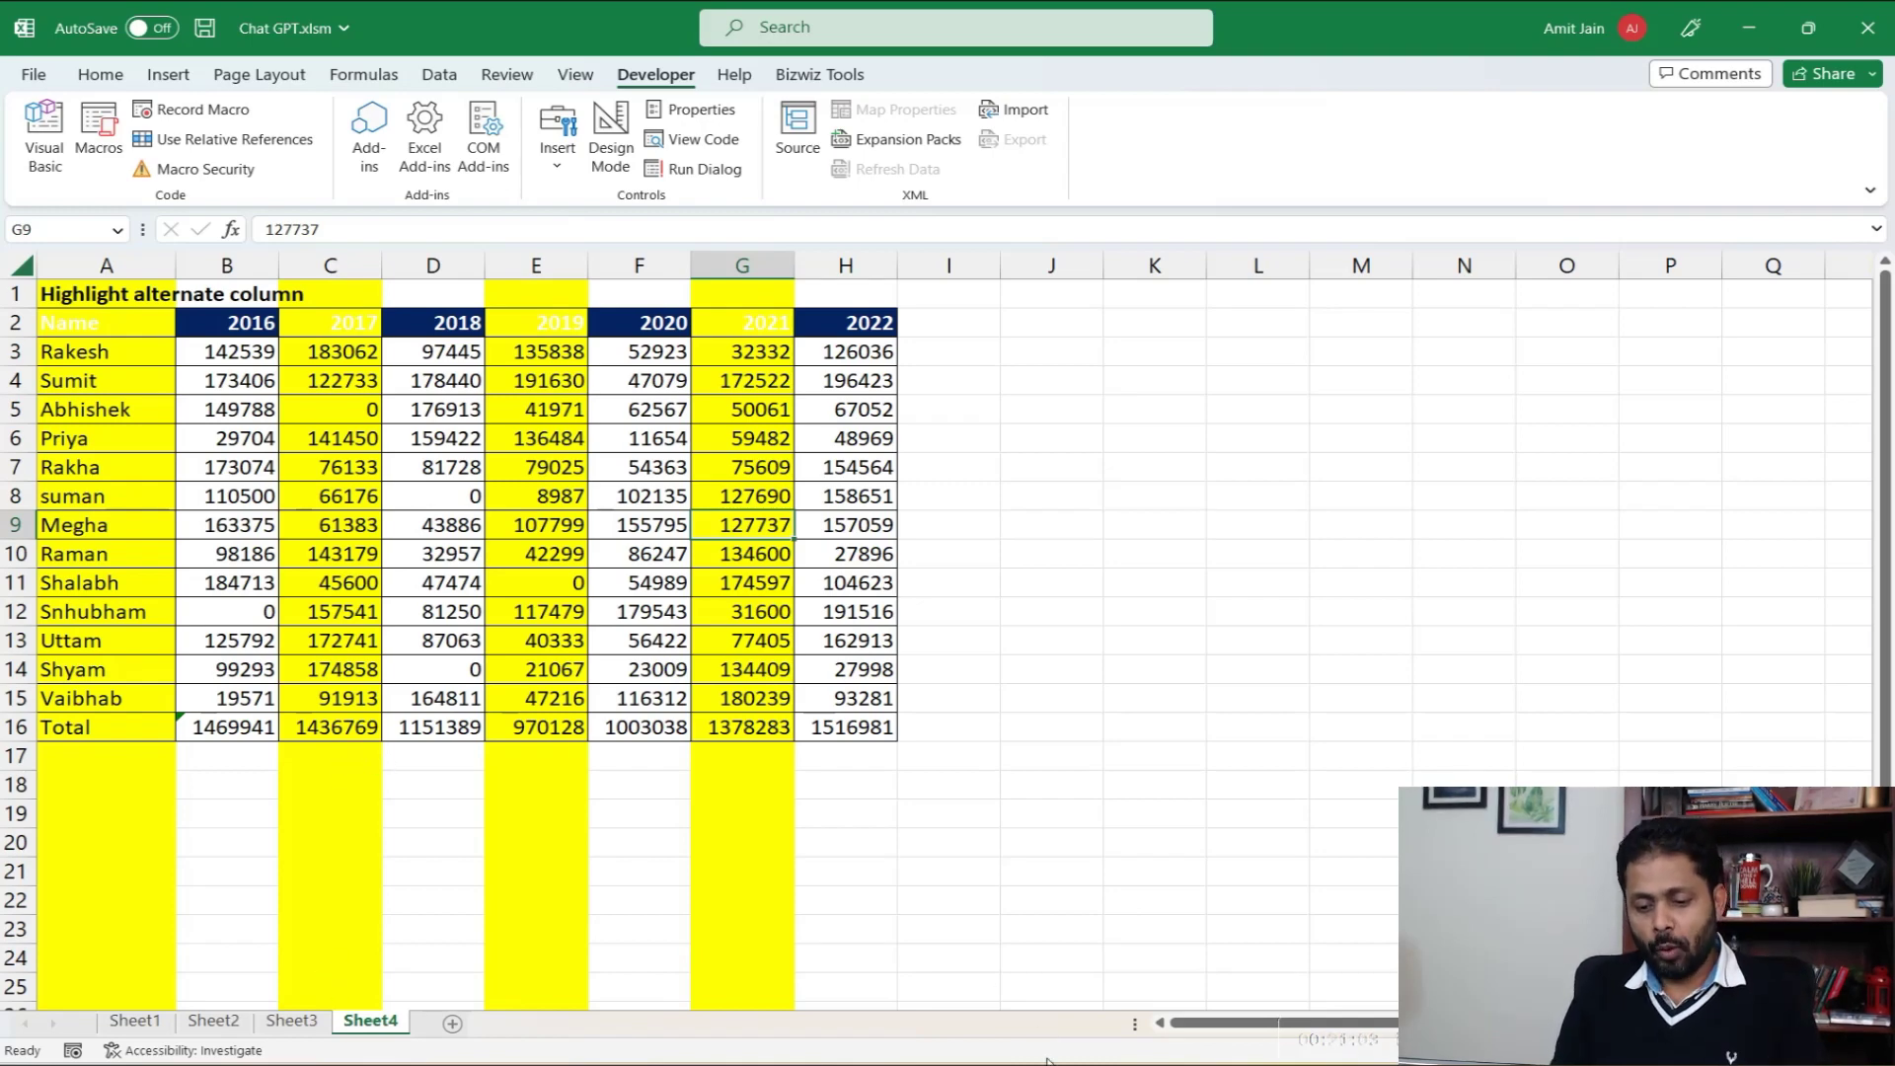
Step: In a new chat, ask 'VBA code to Highlight alternate column in selection in excel' and copy the reply's code
key("alt+Tab")
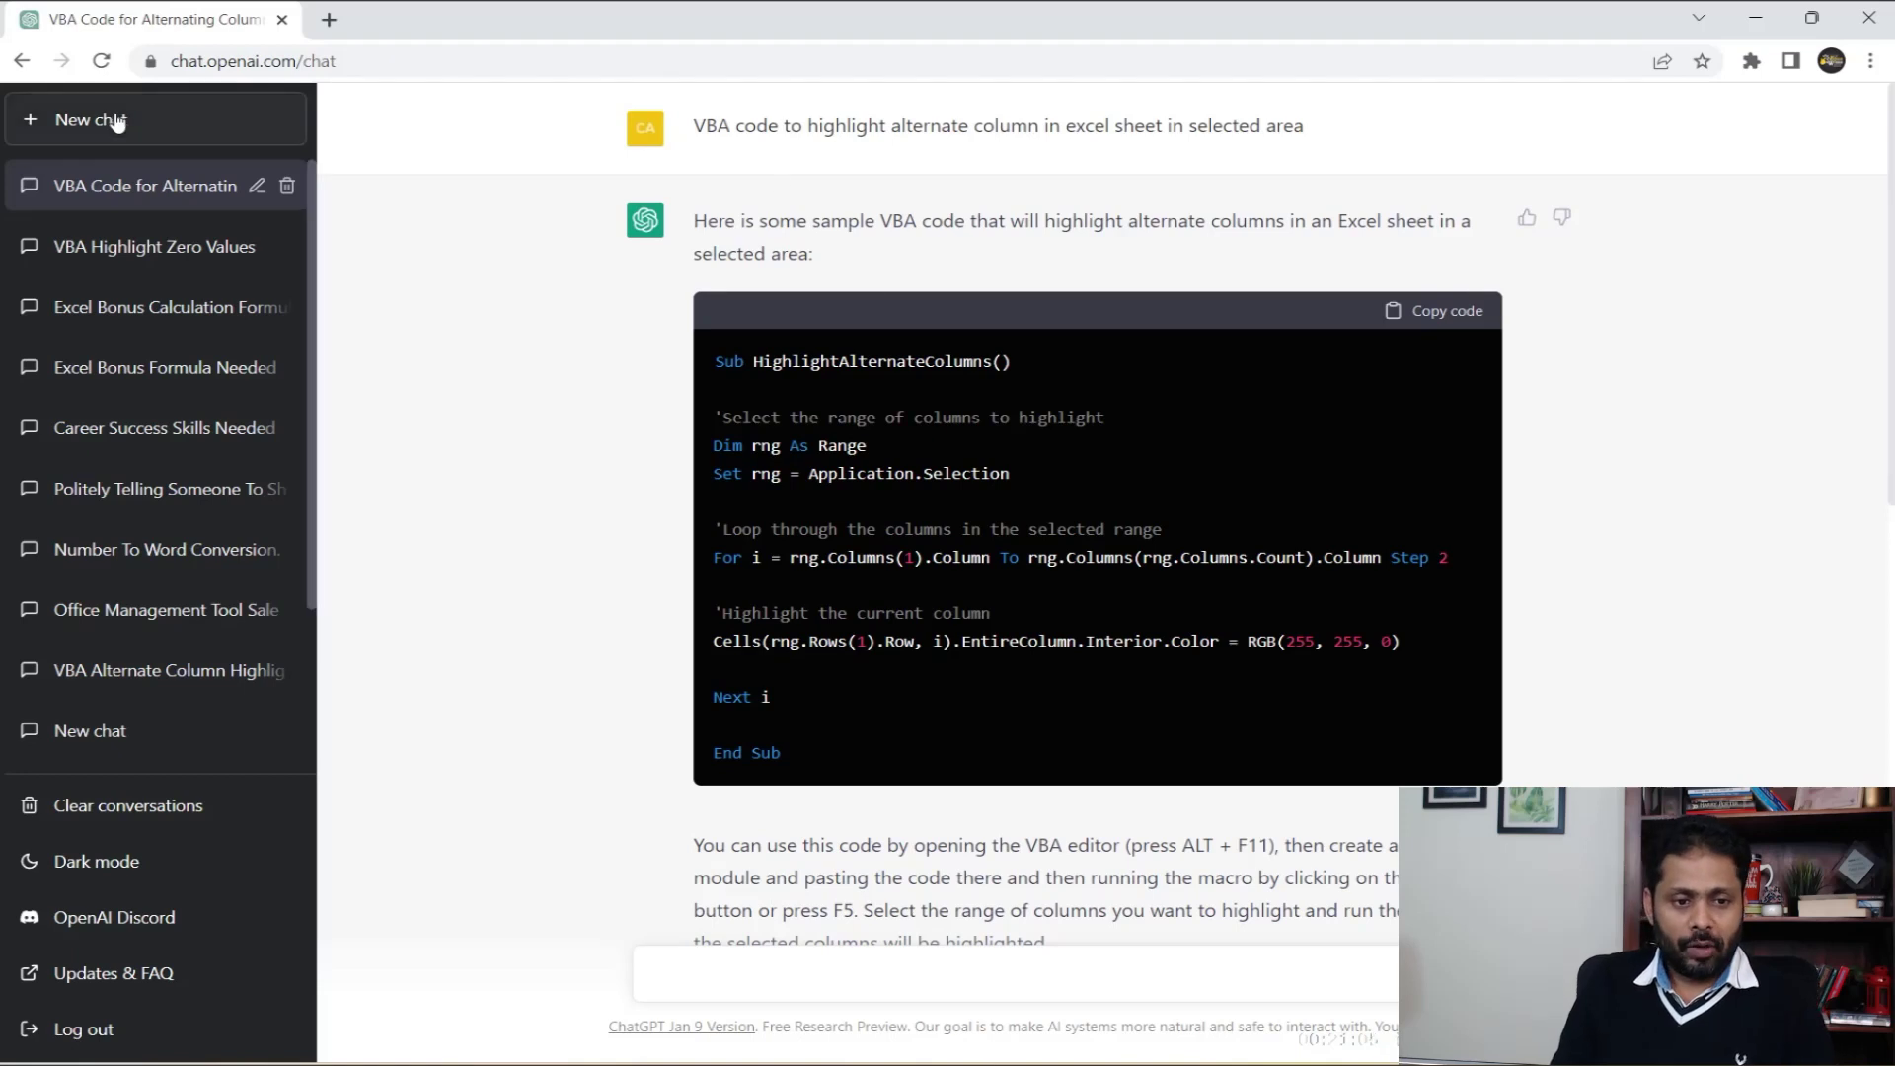
left_click(118, 120)
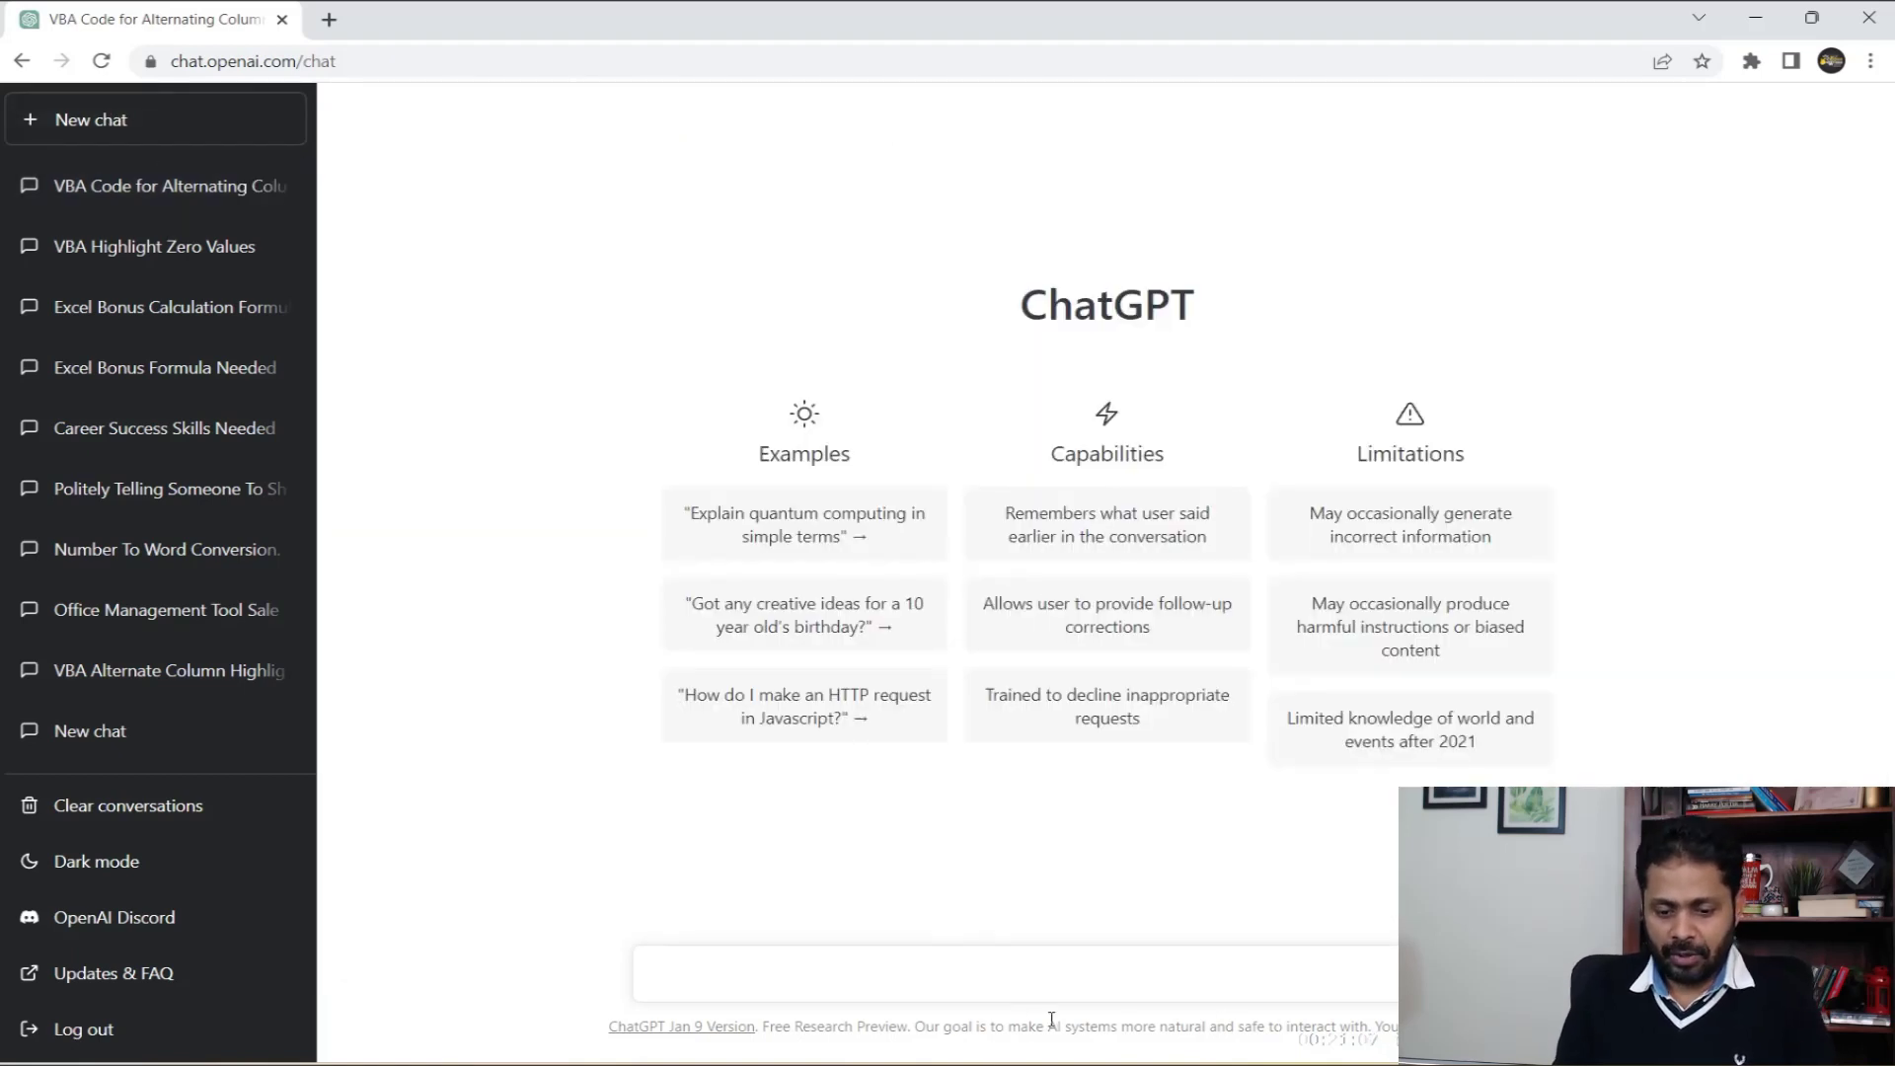
type("Highlighh")
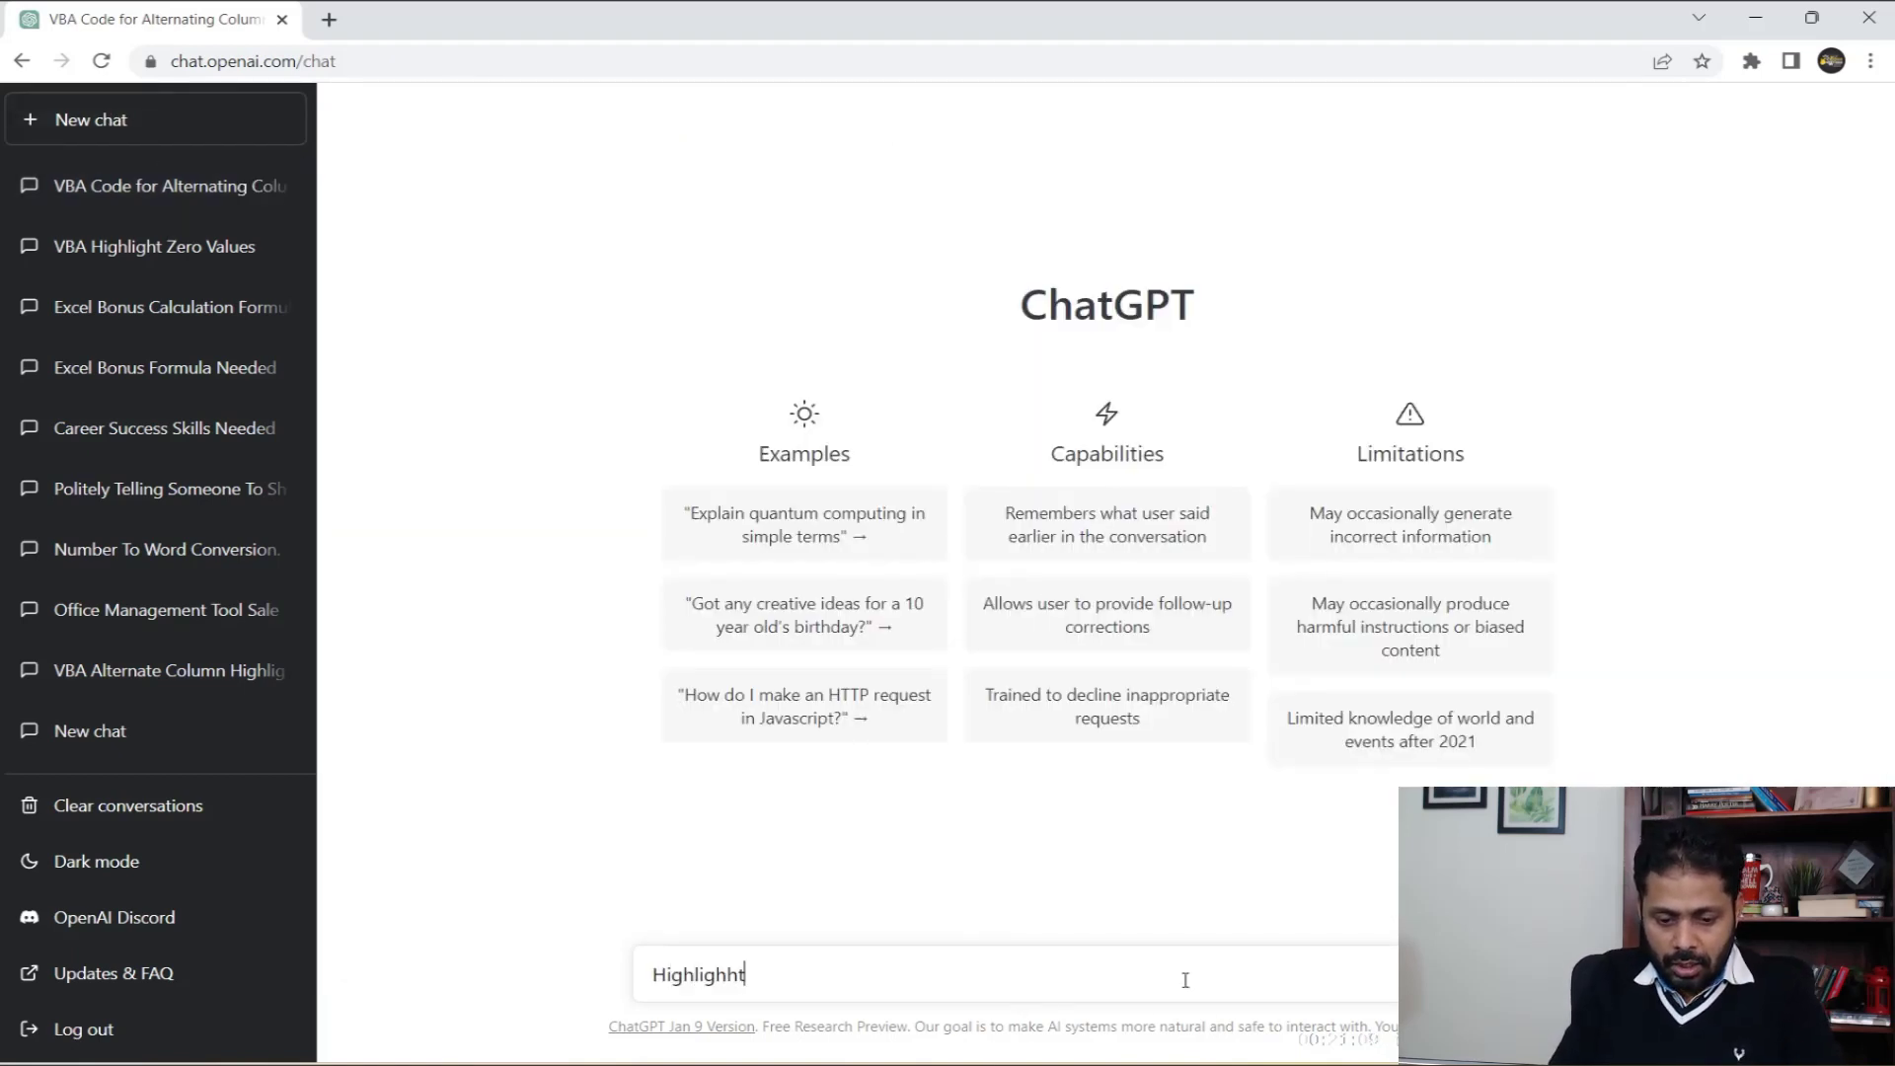
type("t alternate column in selection in excel")
key("ctrl+Left")
key("ctrl+Left")
key("ctrl+Left")
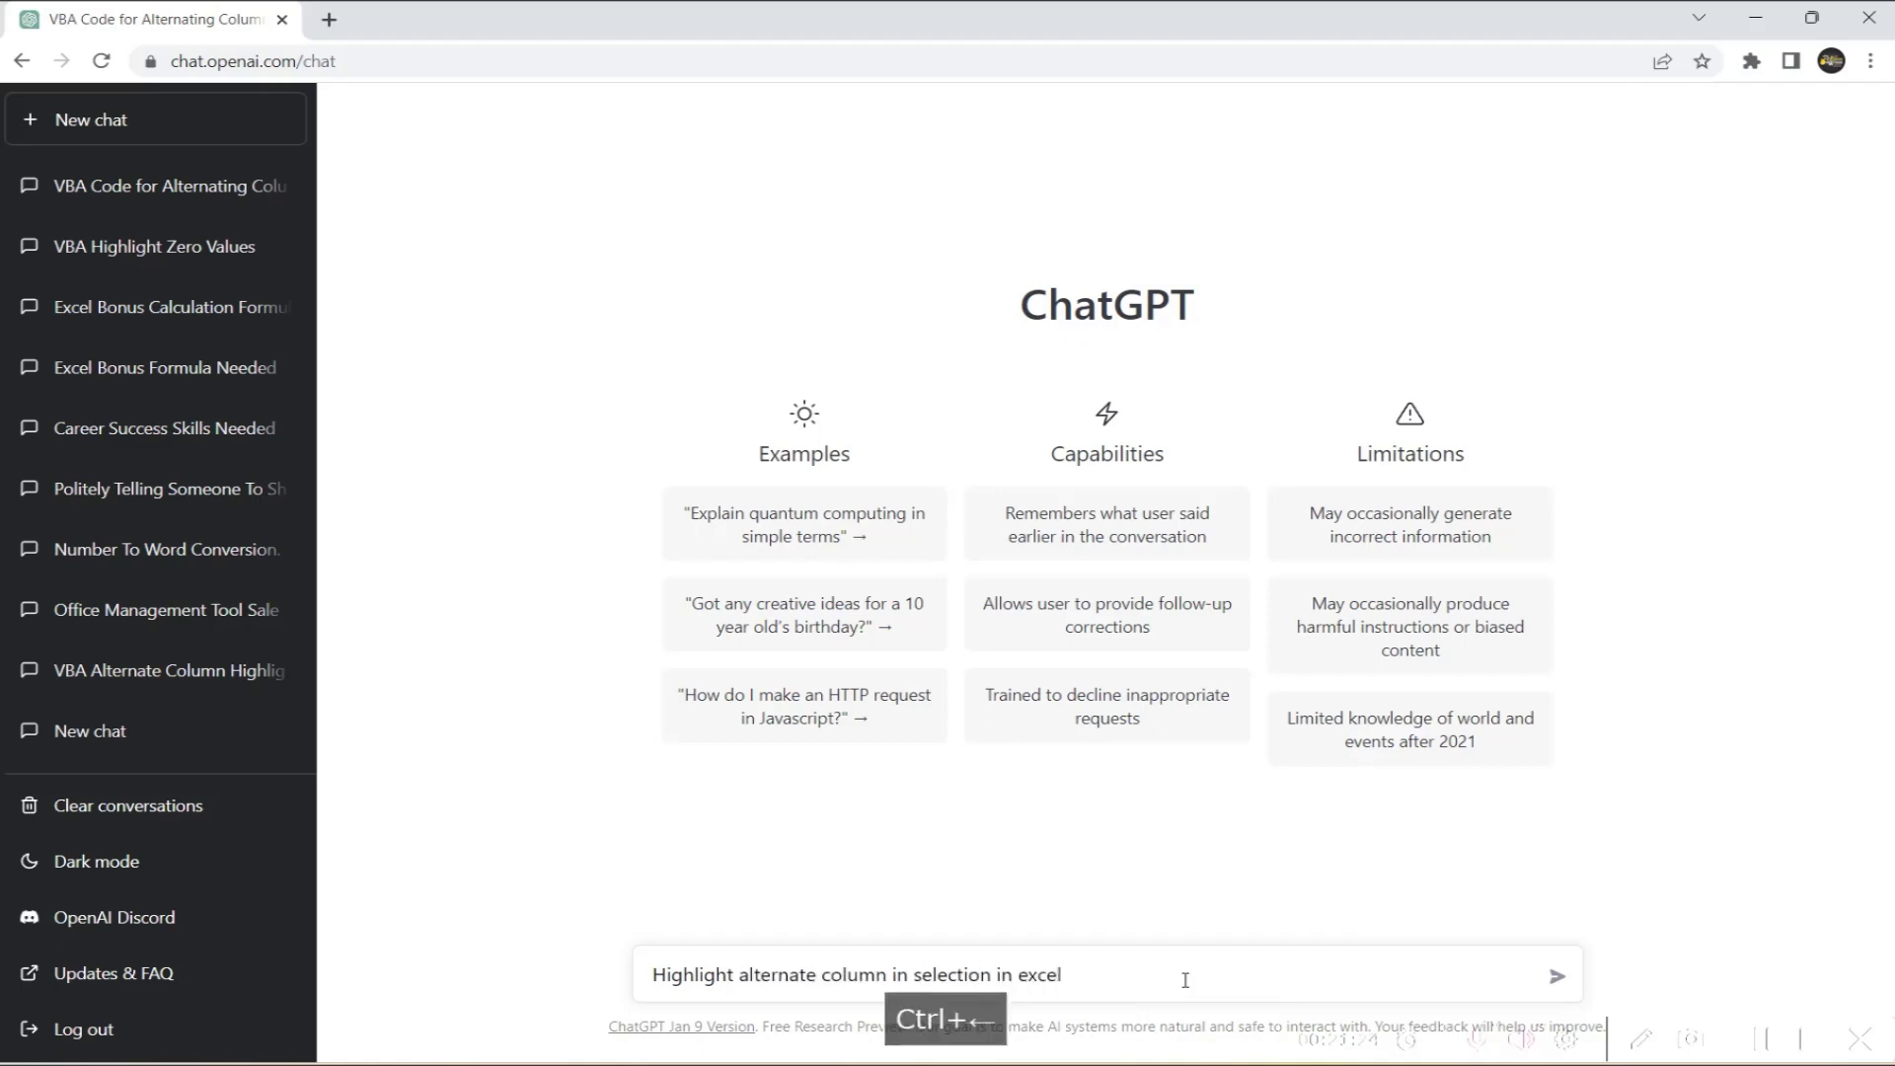
type("VBA code to")
key("Return")
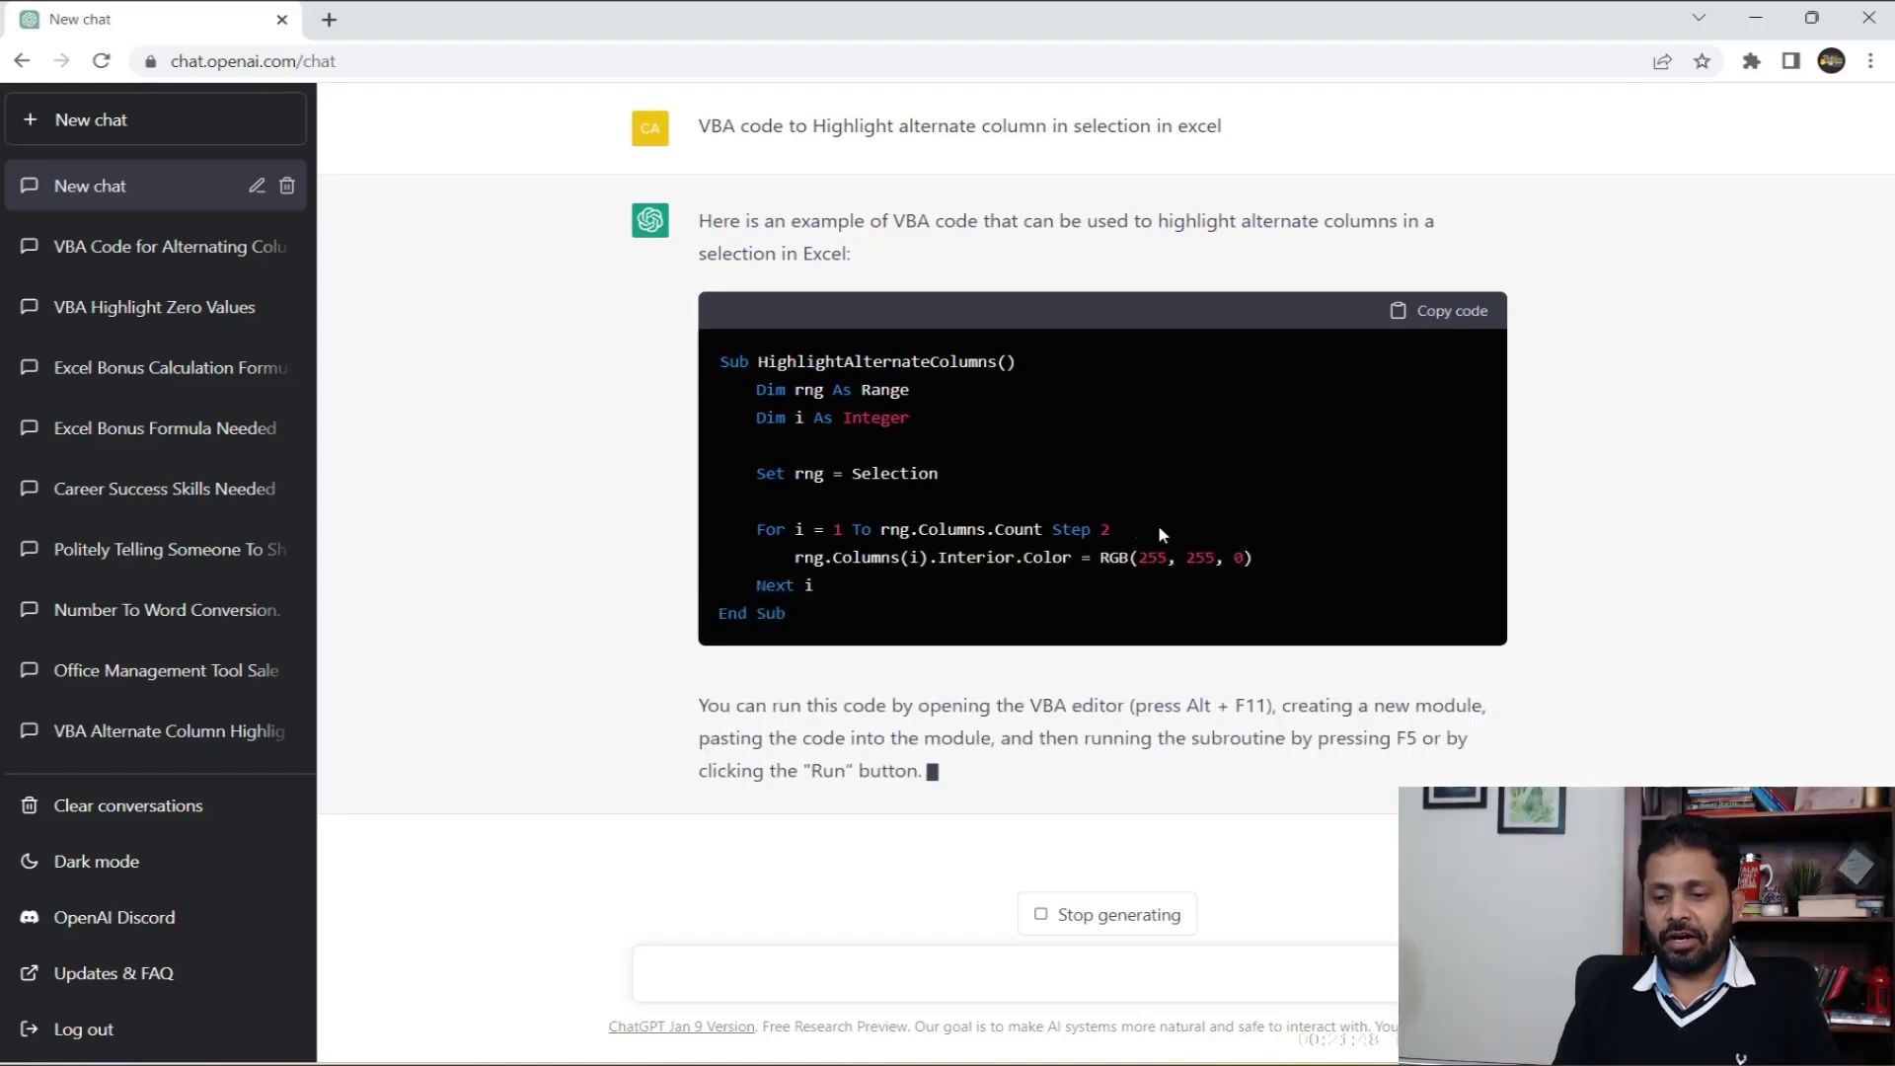
left_click(1430, 282)
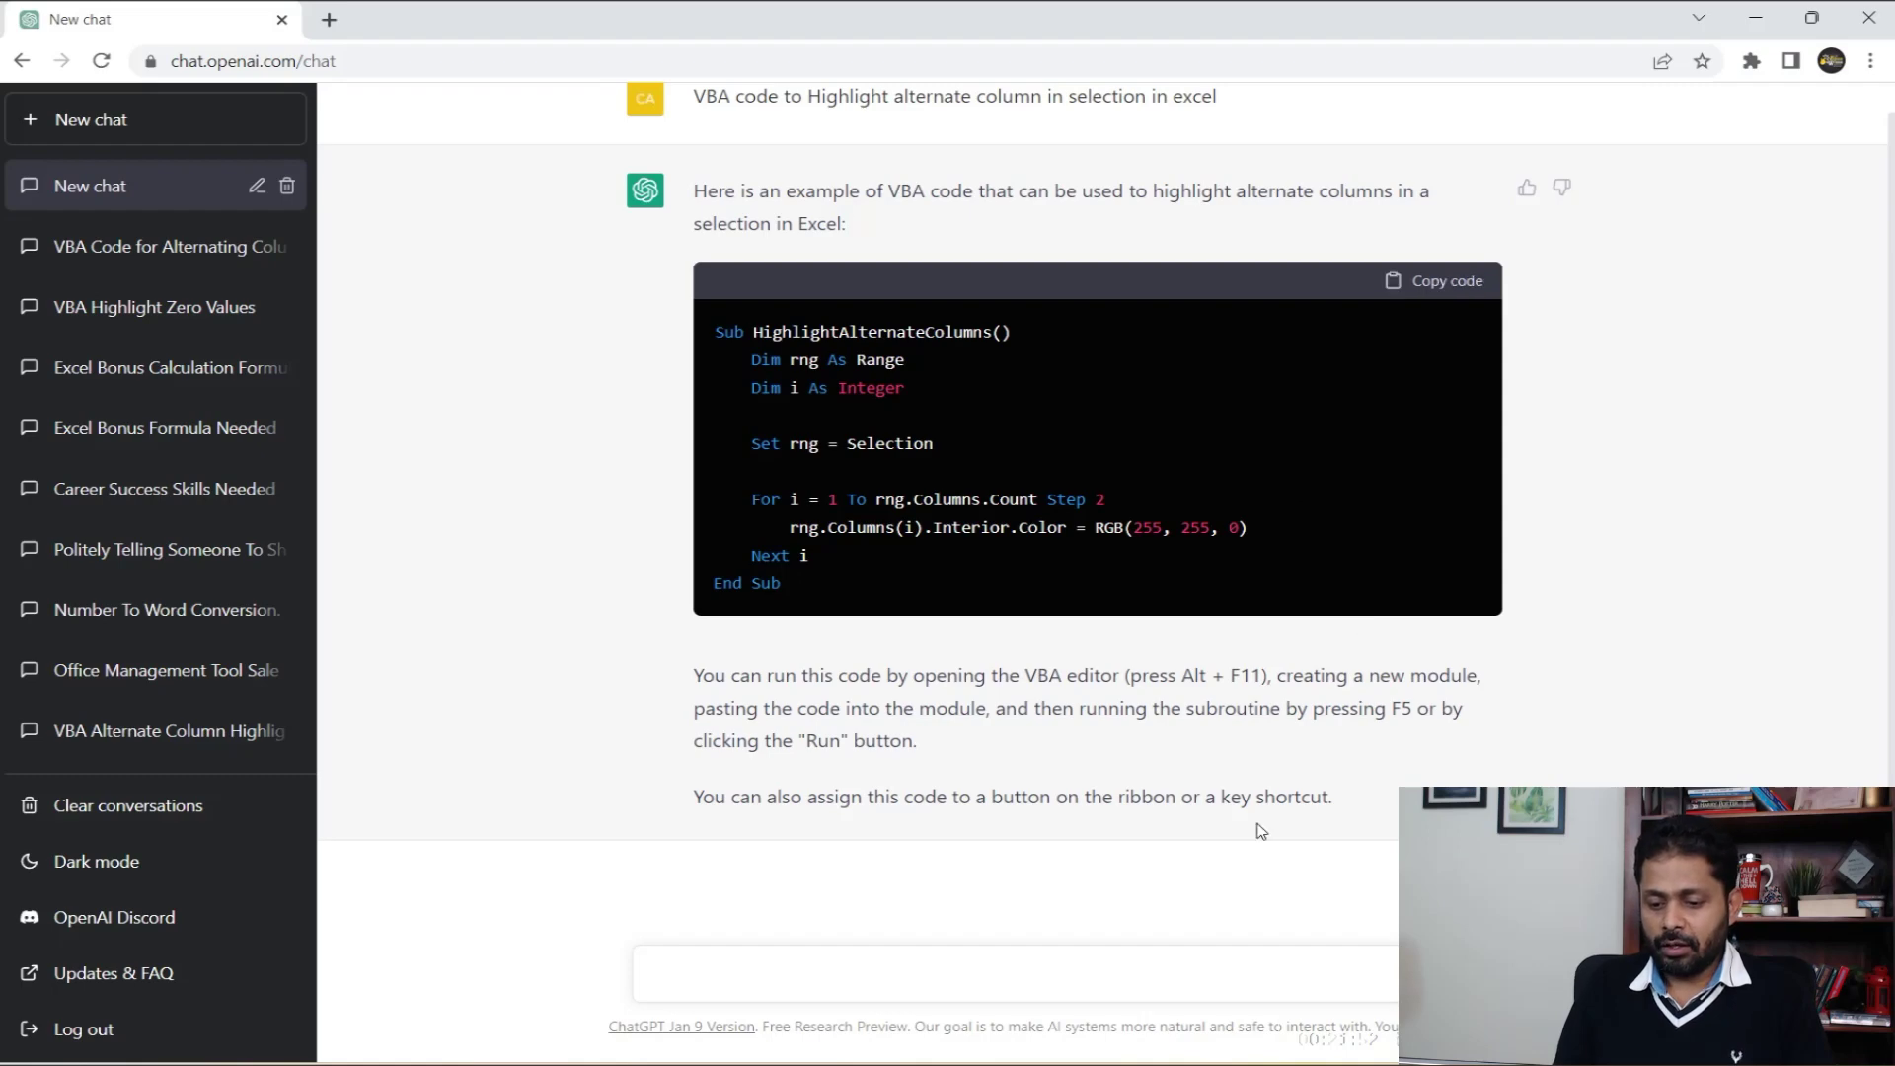
key("alt+Tab")
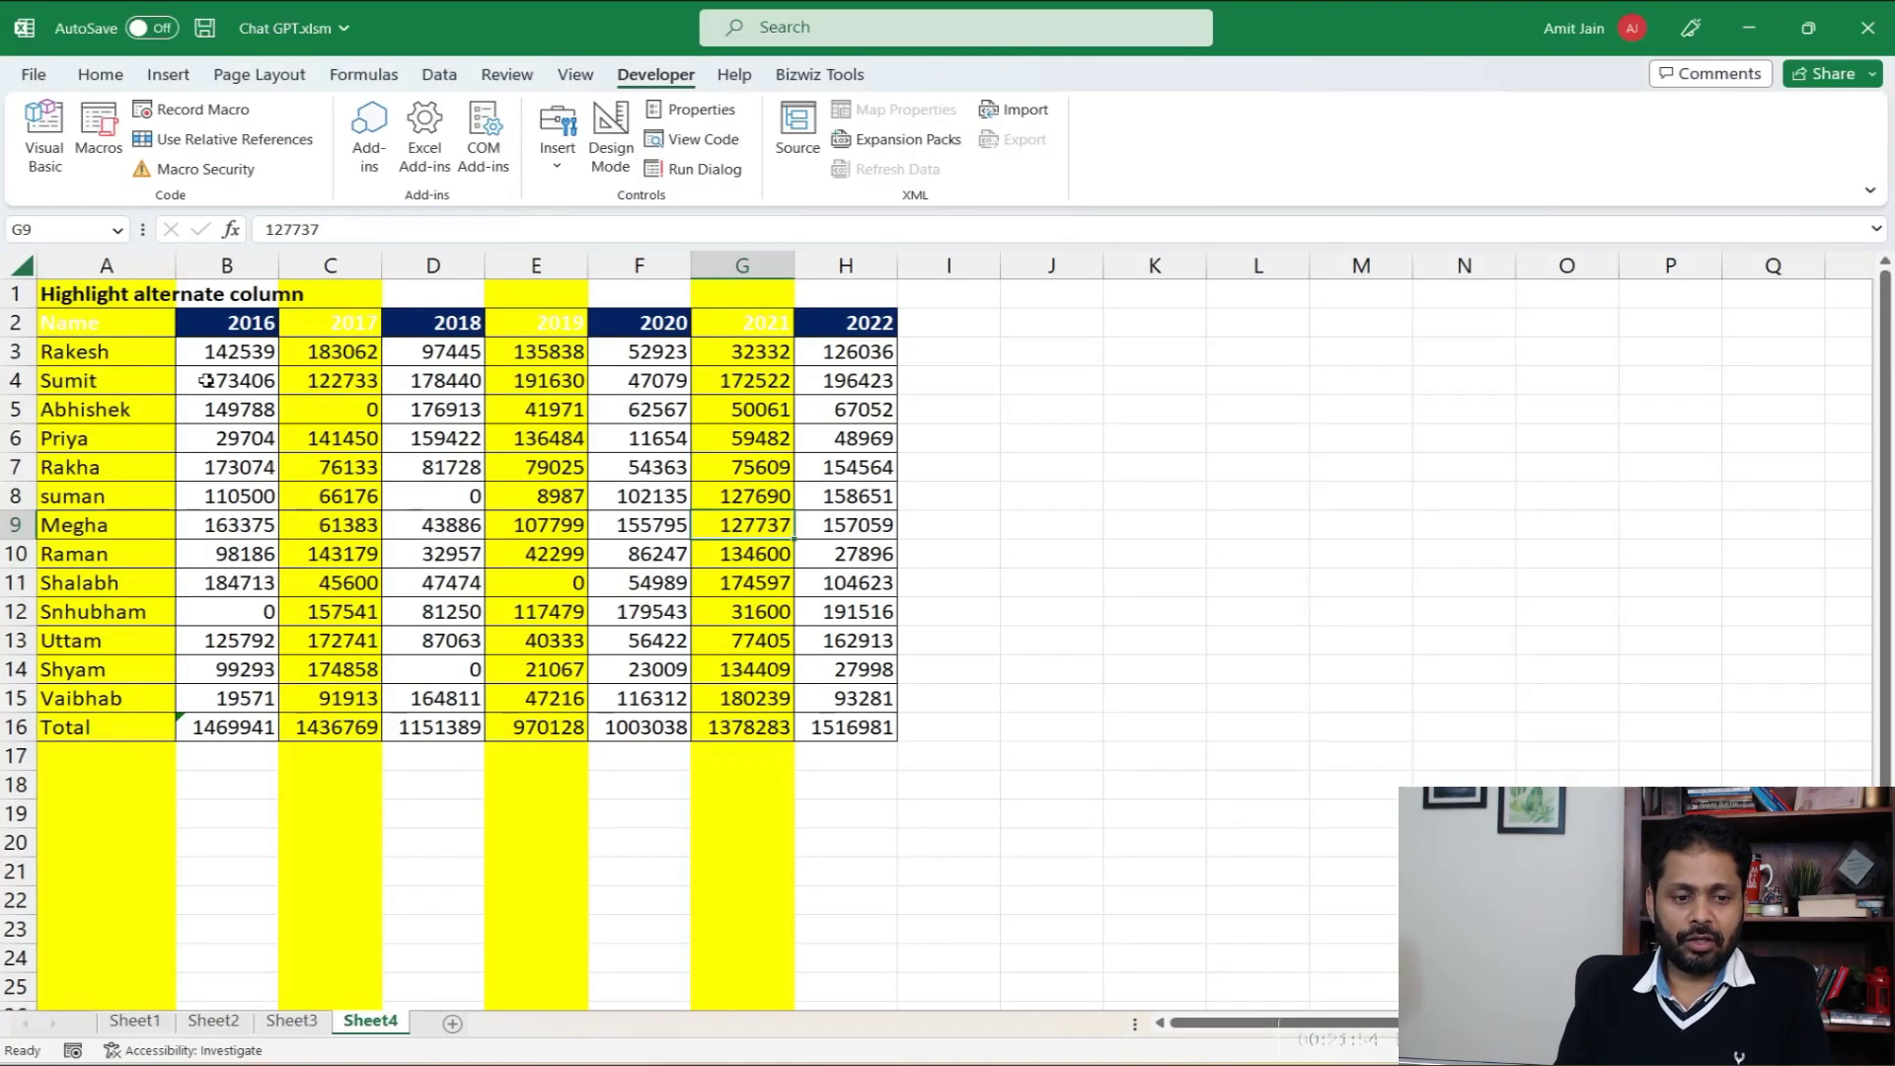
Step: Replace the old HighlightAlternateColumns sub in Module1 with the pasted selection-based version
left_click(79, 322)
left_click(45, 138)
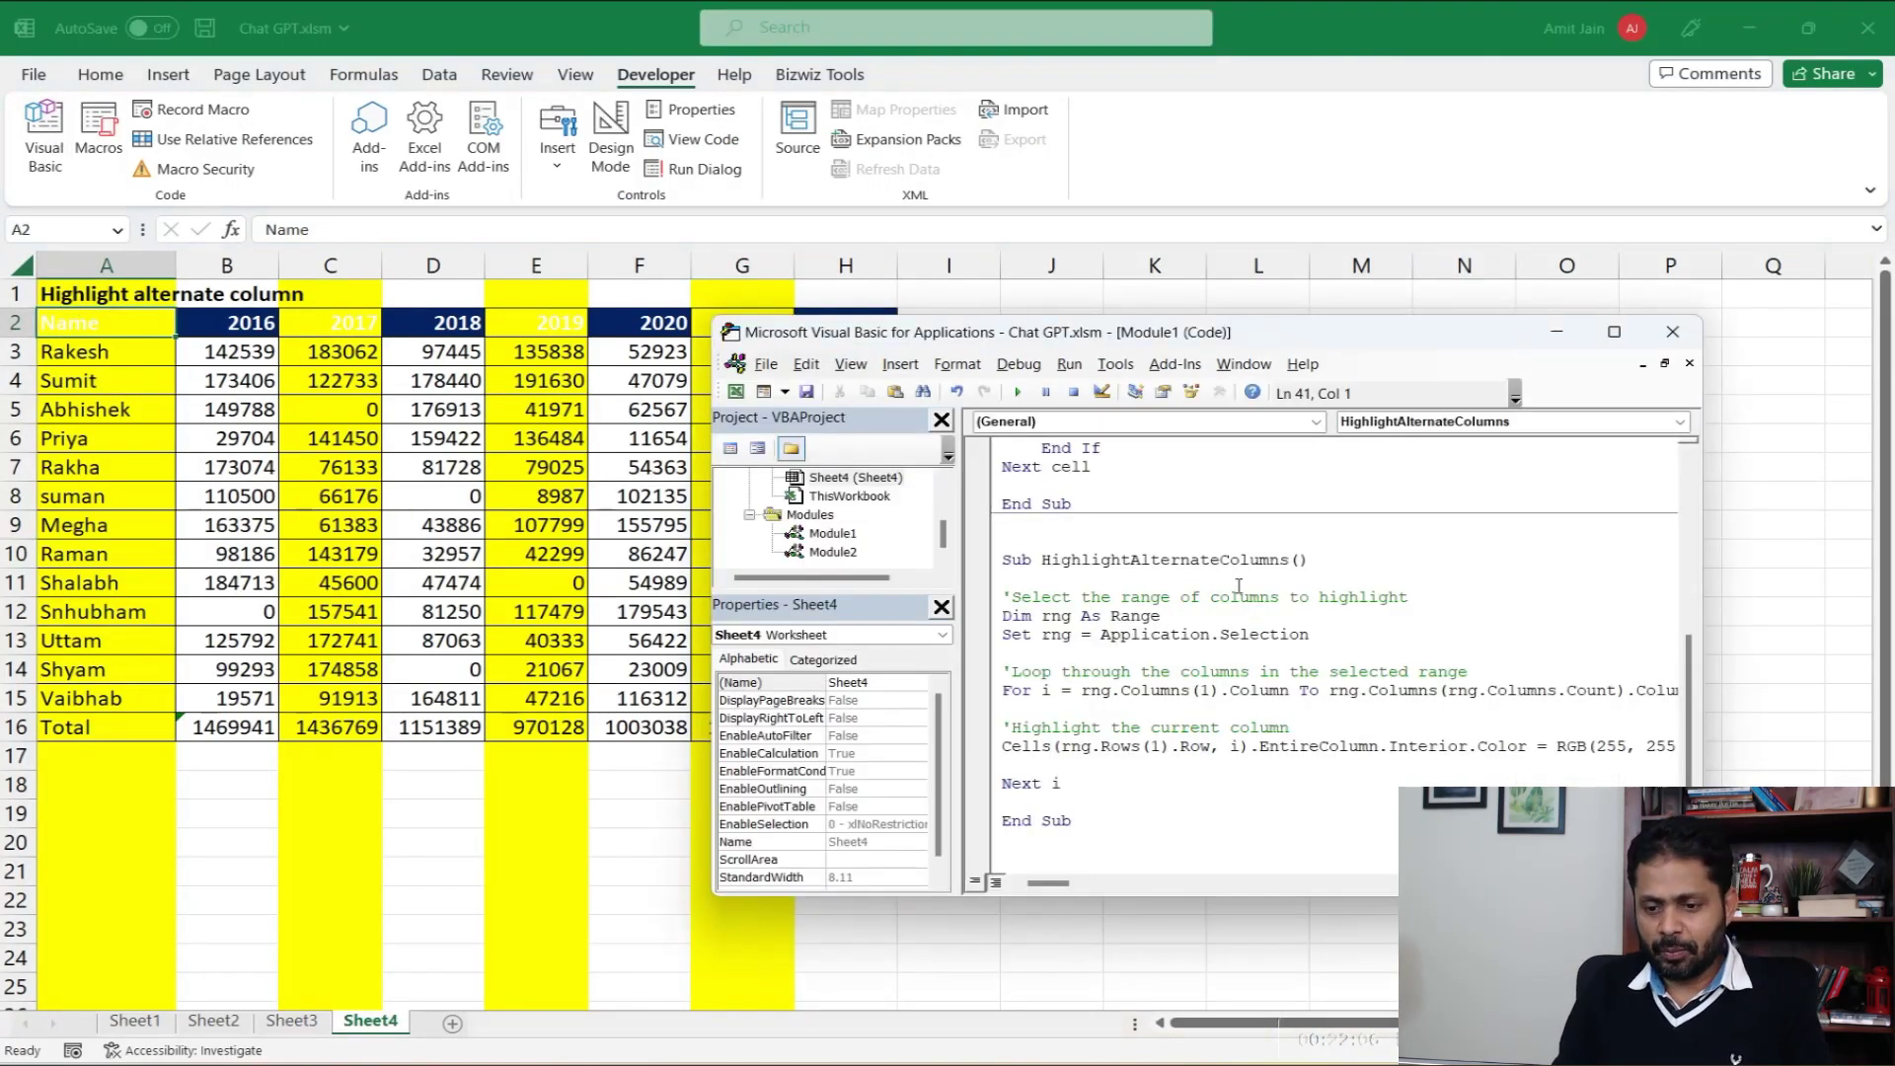
left_click(990, 555)
left_click(1273, 838, "shift")
key("Delete")
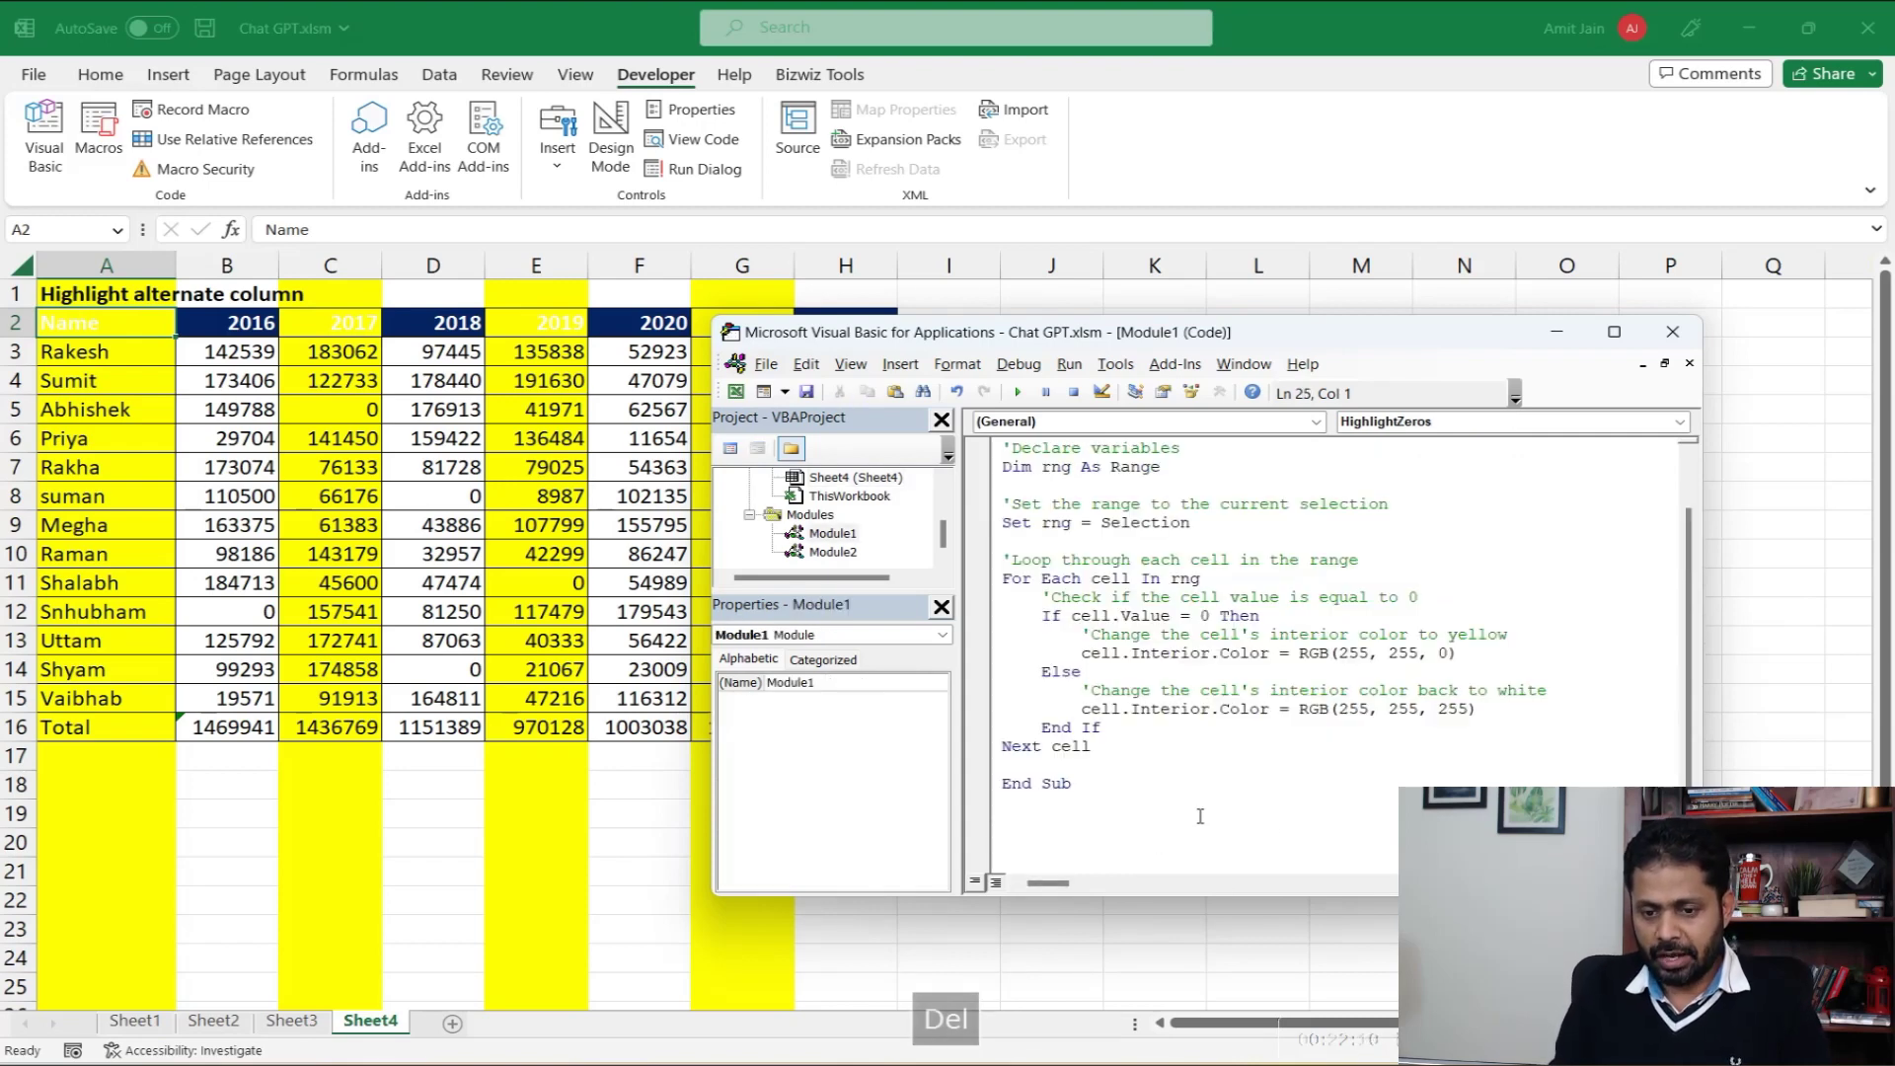
scroll(1115, 527, "up", 1)
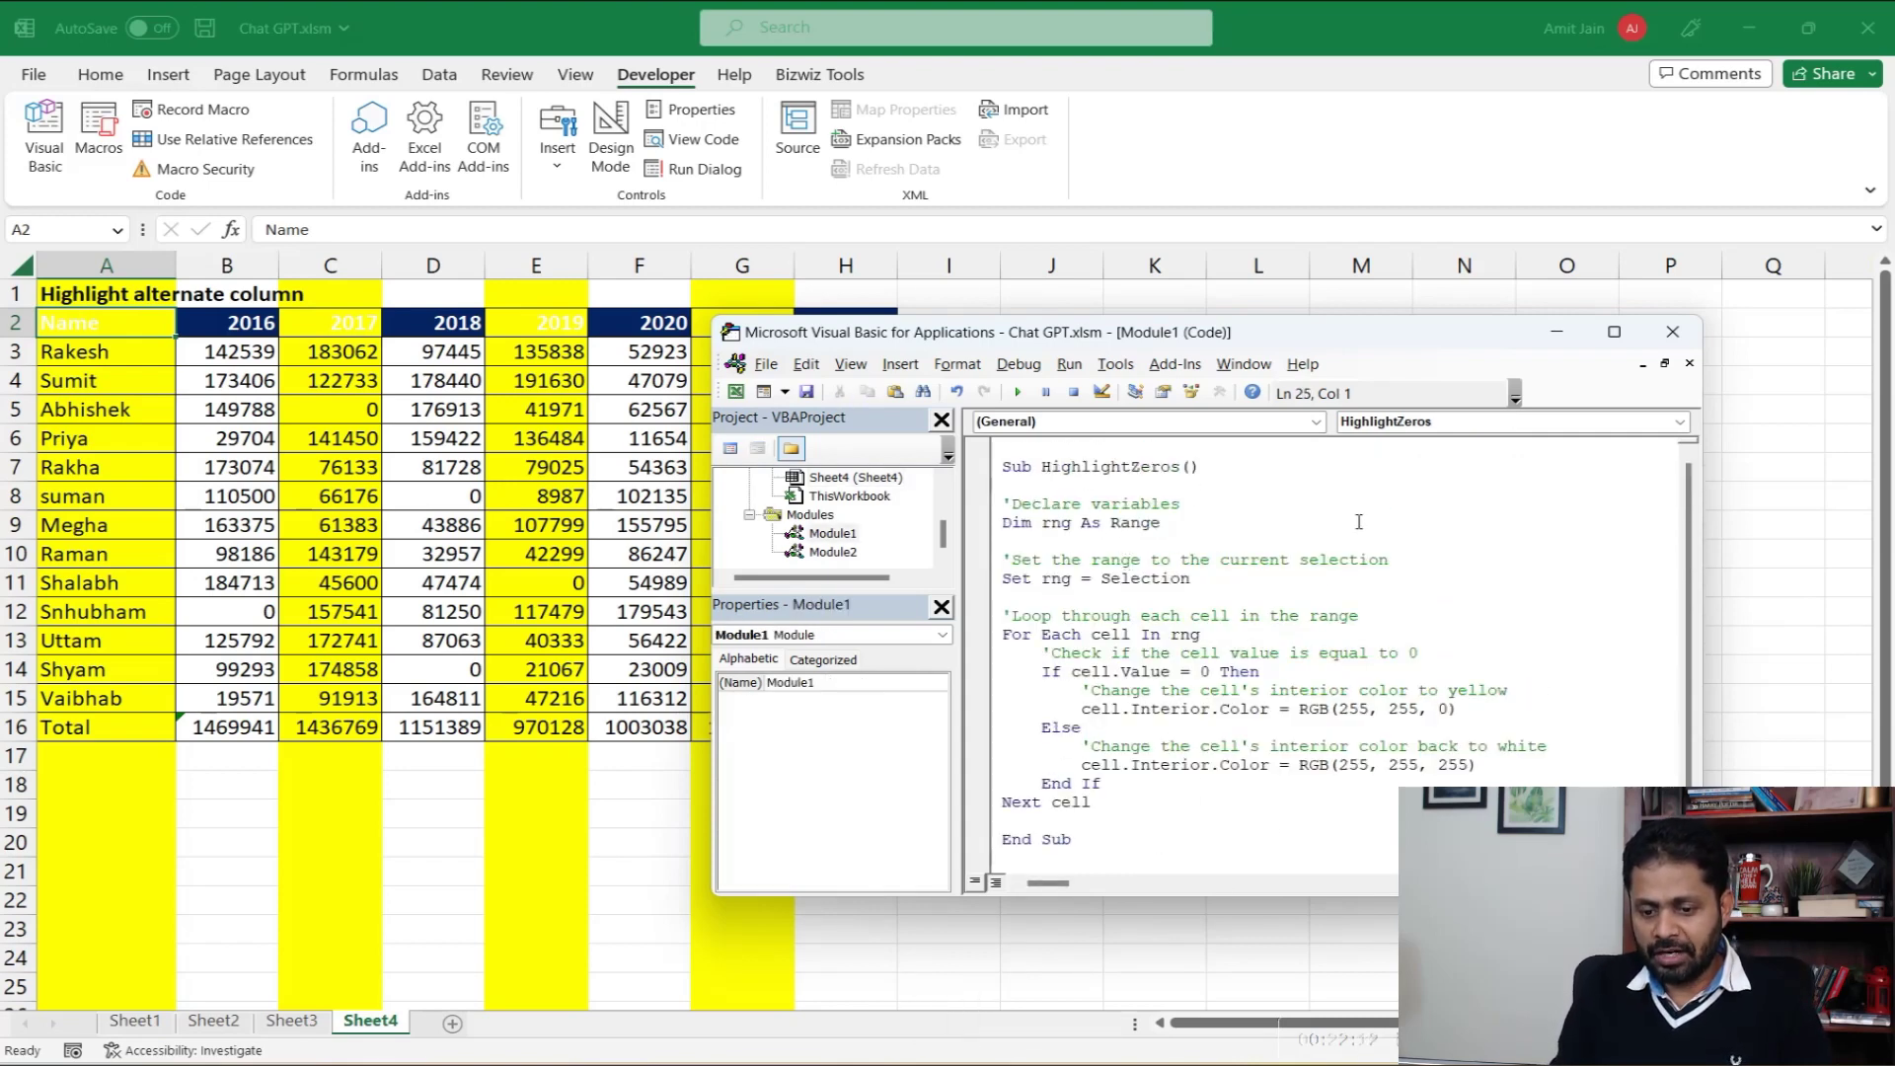
scroll(1358, 522, "down", 1)
key("ctrl+v")
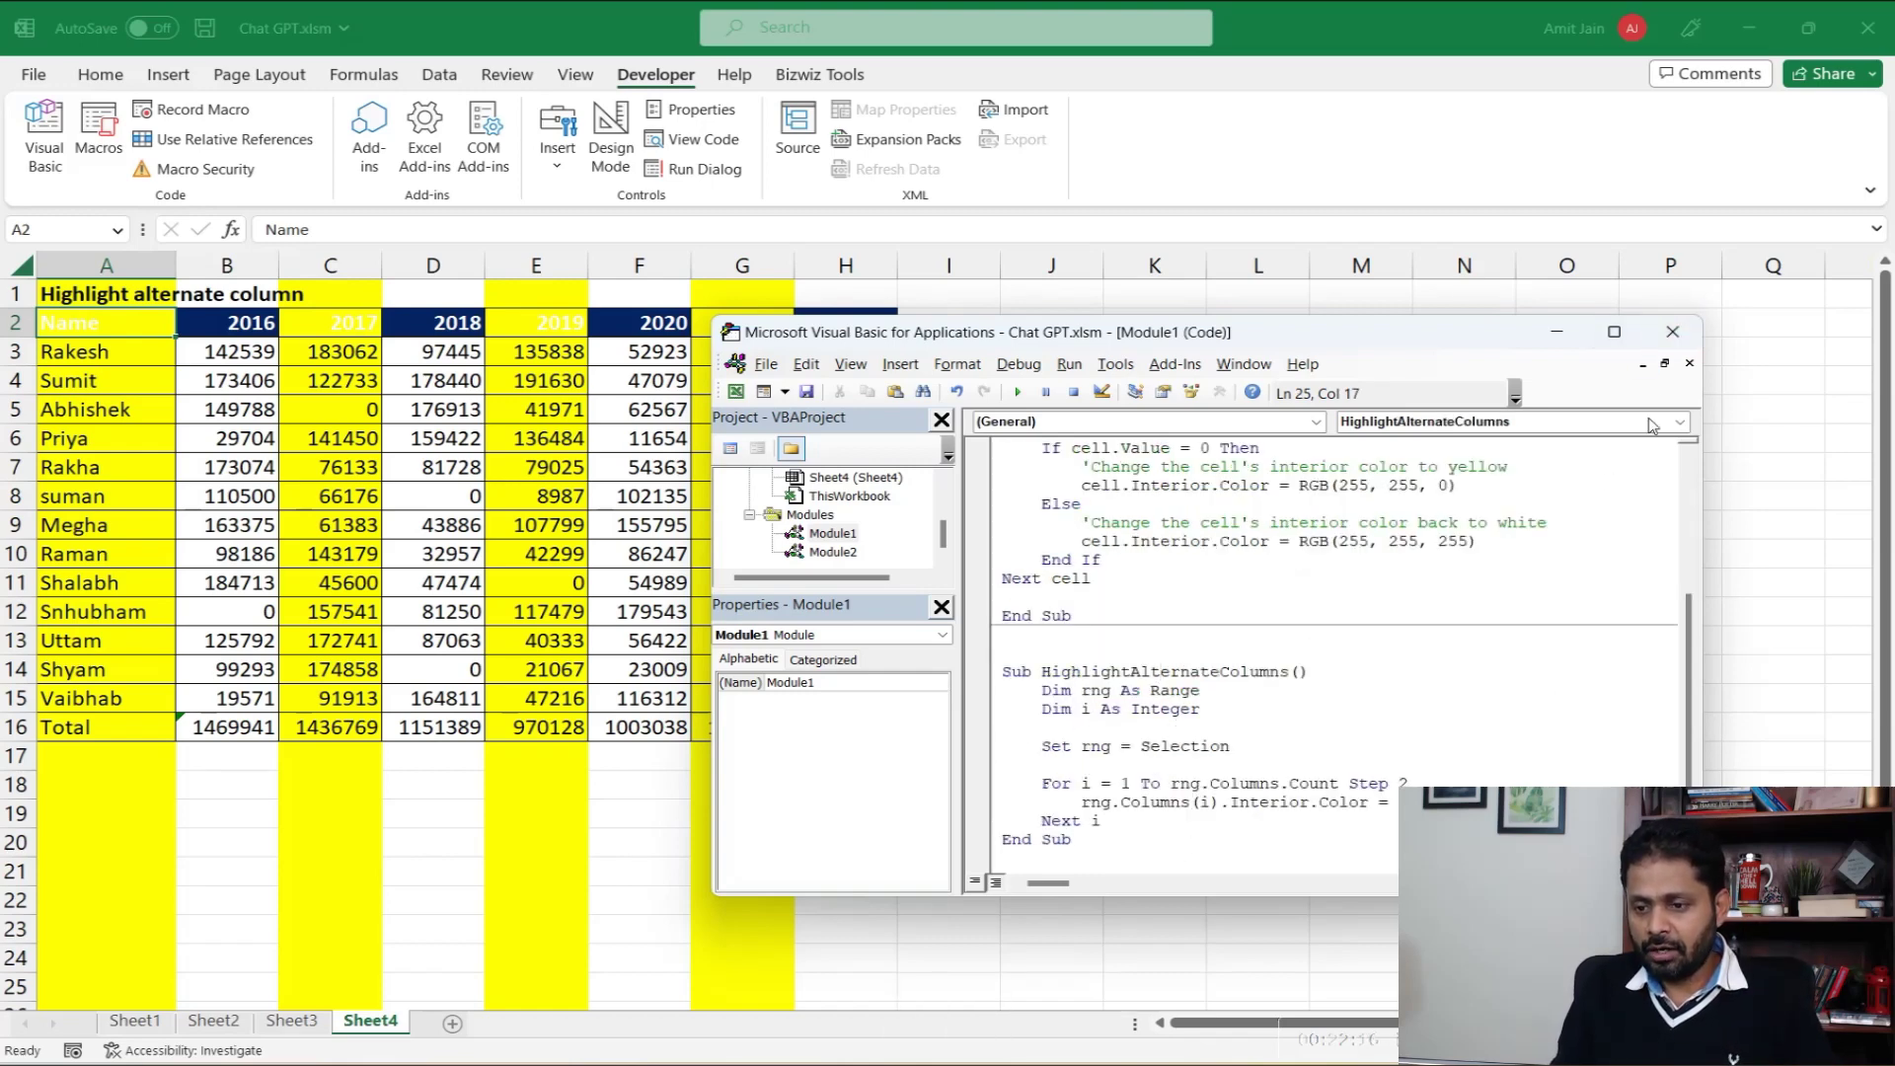
left_click(1672, 332)
left_click(742, 525)
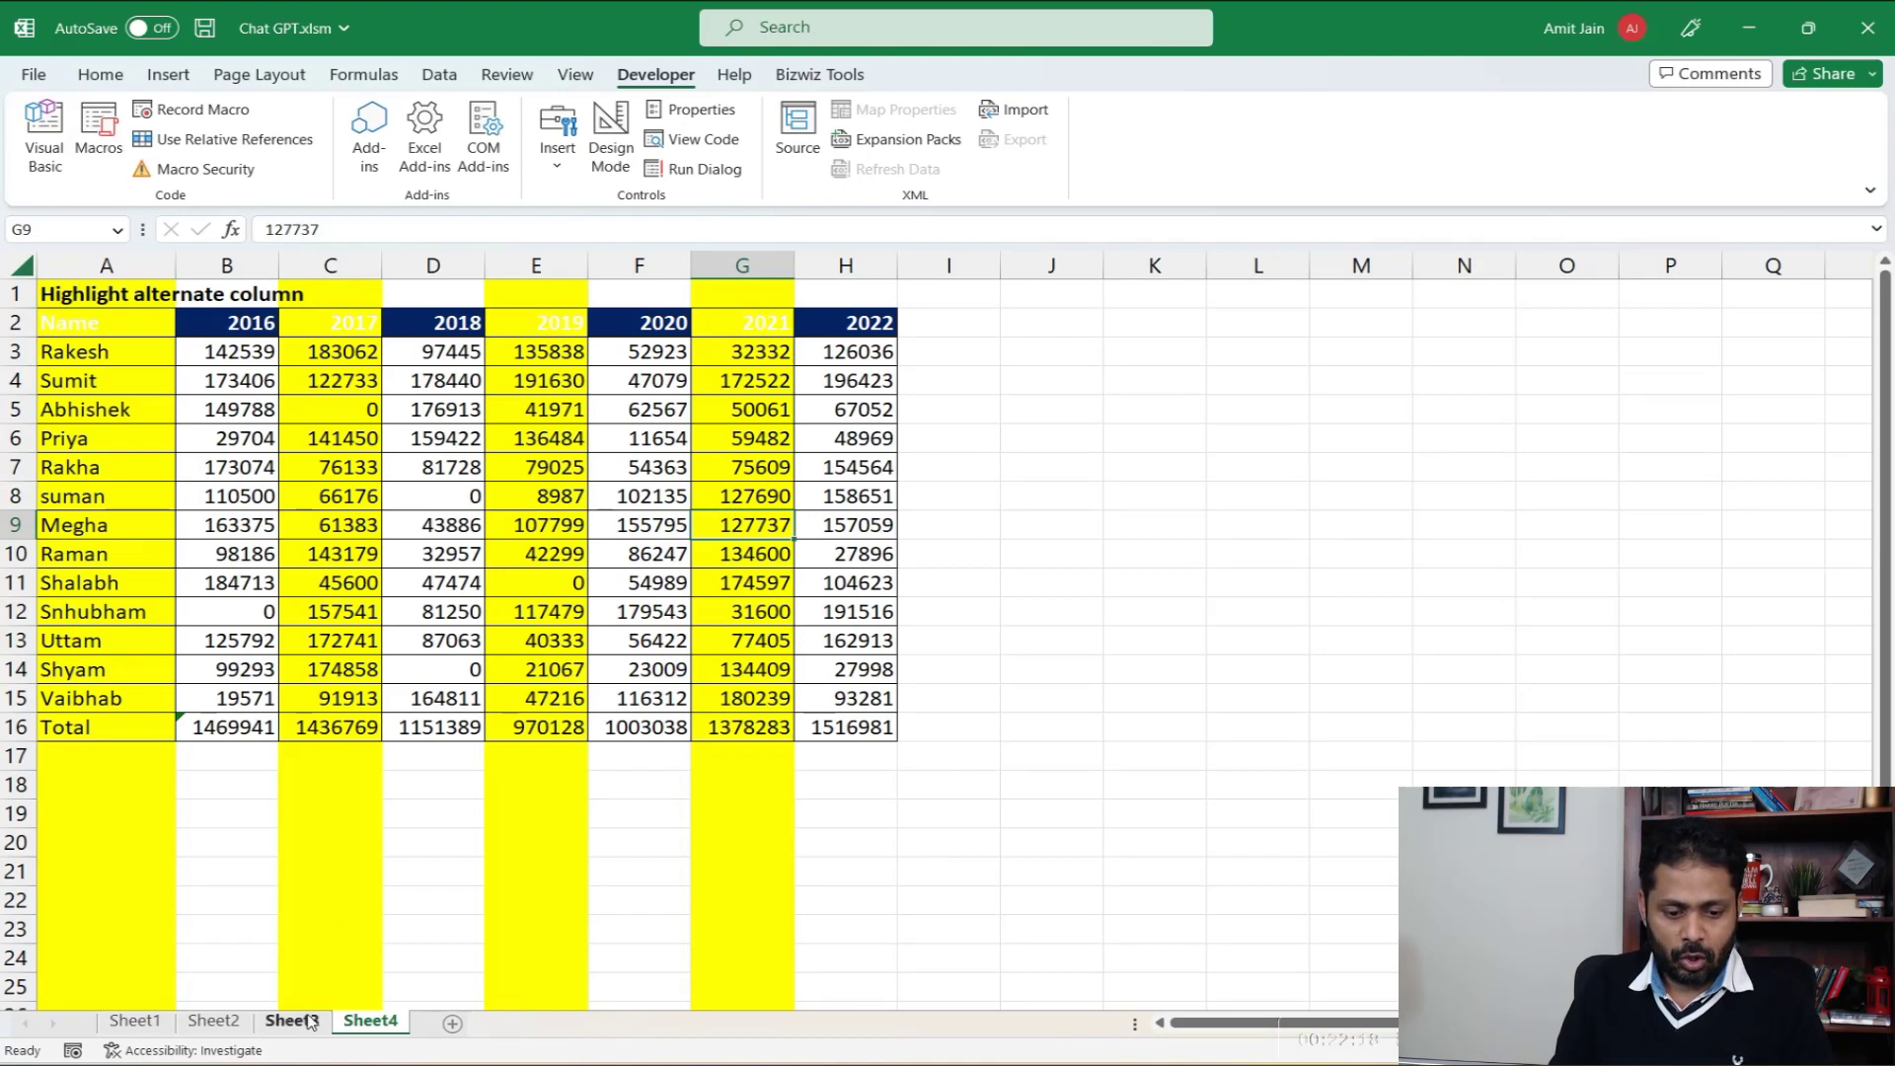
Step: On Sheet3, run HighlightAlternateColumns on the A5:E18 table
left_click(309, 1021)
mouse_move(139, 434)
left_mouse_down()
mouse_move(493, 817)
mouse_move(592, 856)
left_mouse_up()
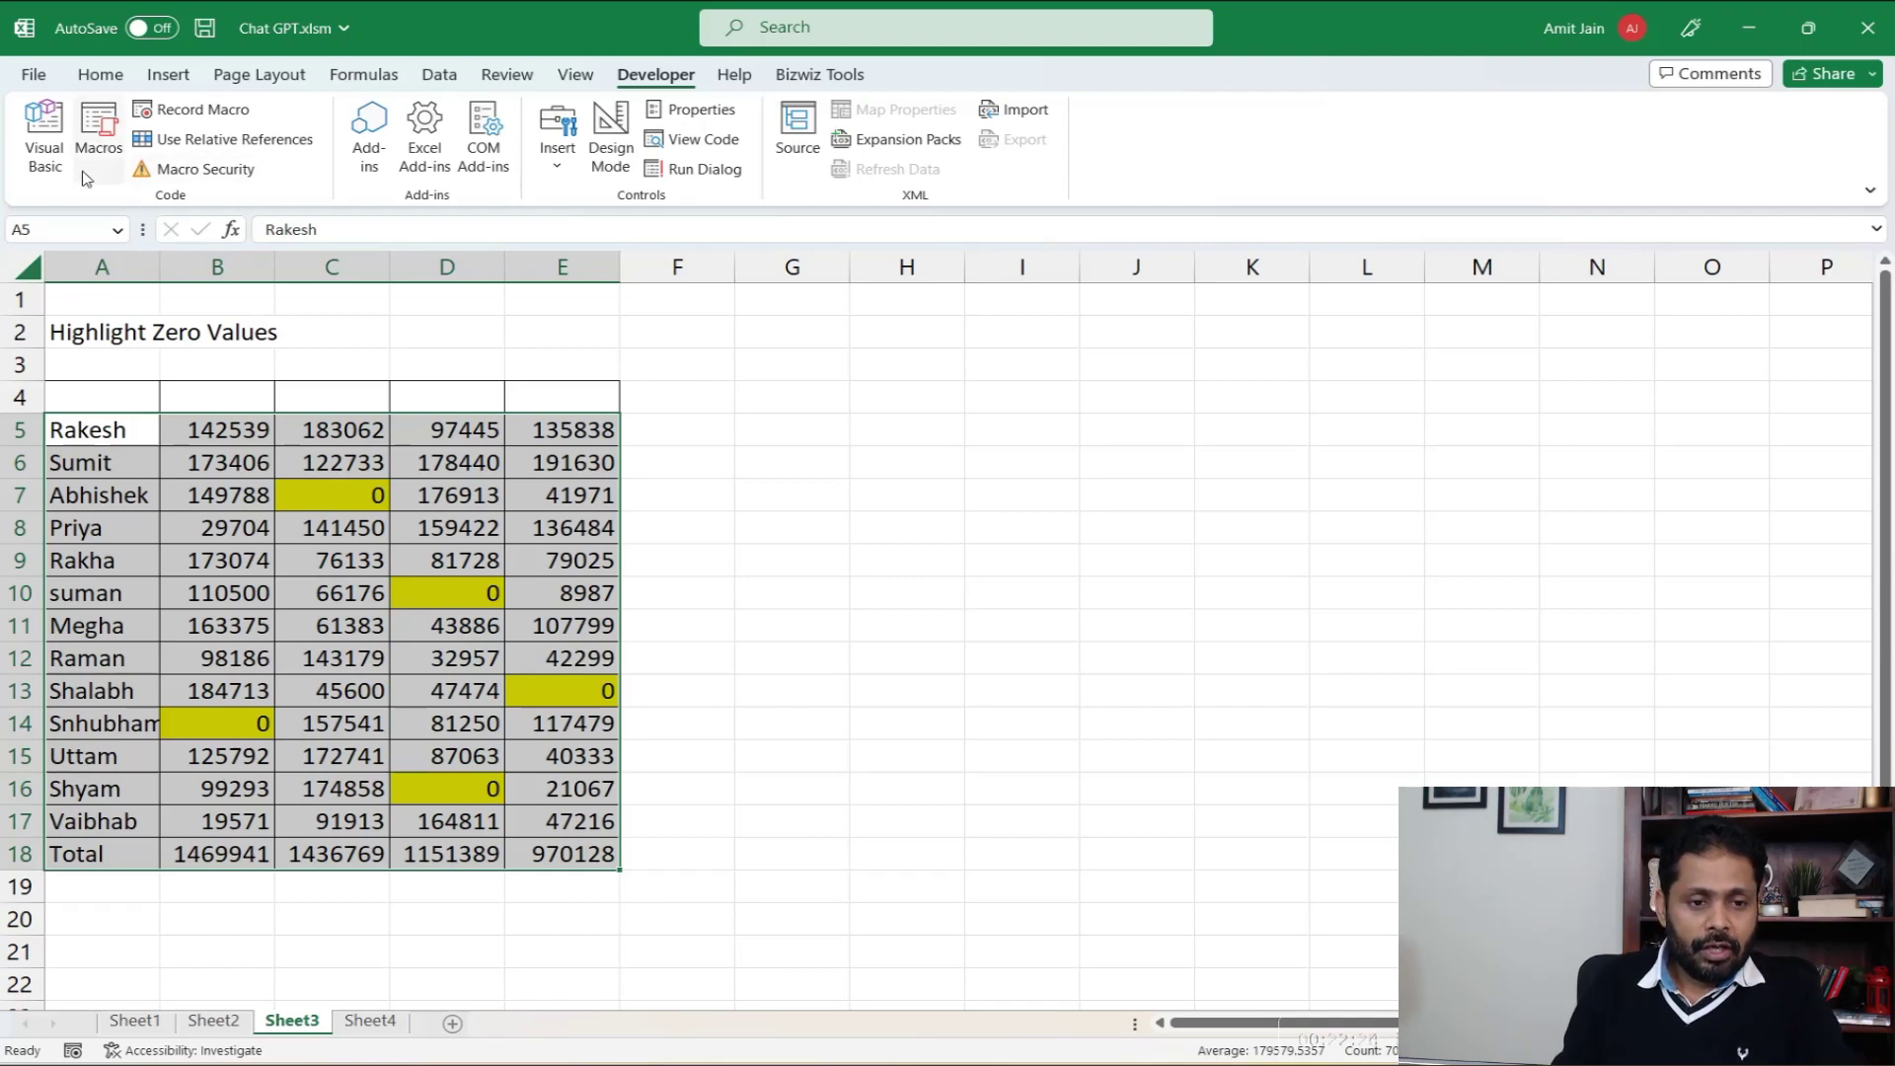
left_click(102, 134)
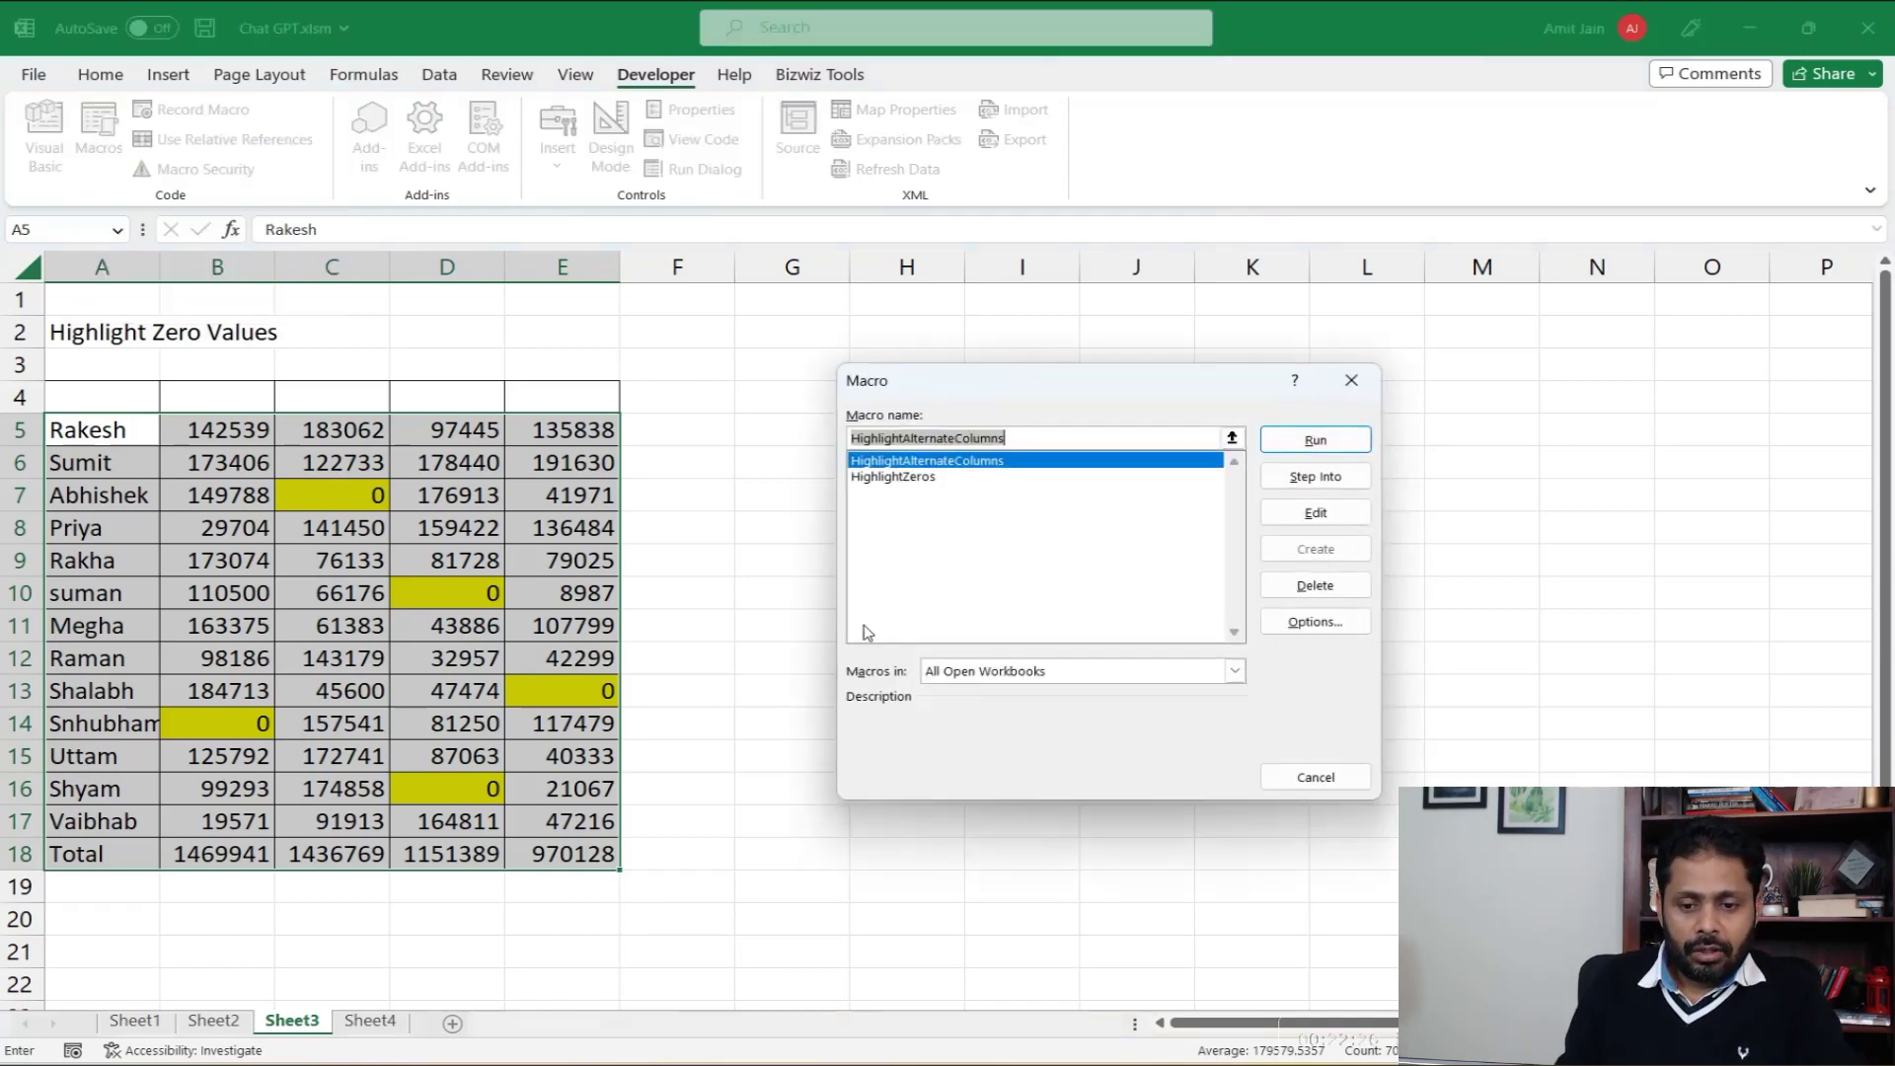
left_click(1314, 440)
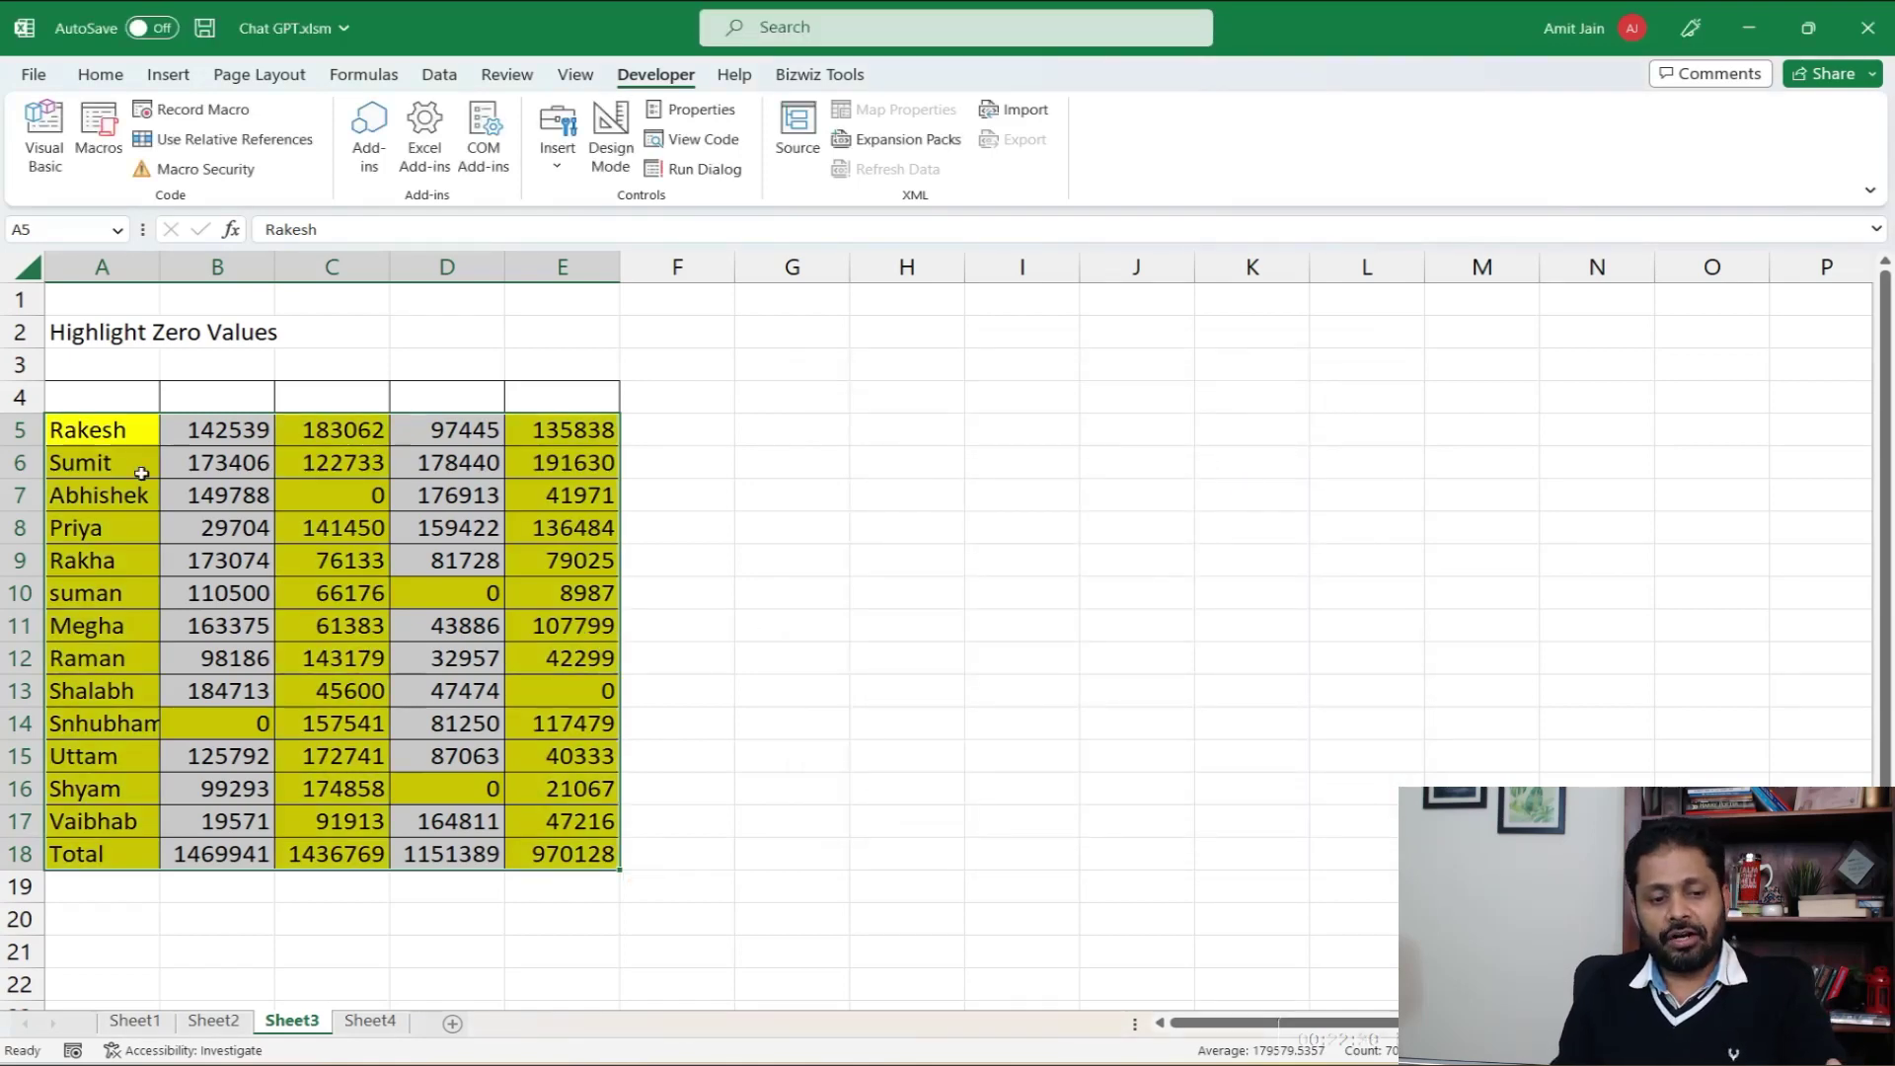
left_click(141, 474)
Step: Check individual cells of the highlighted table, then return to ChatGPT
left_click(379, 508)
key("Right")
key("Right")
key("Down")
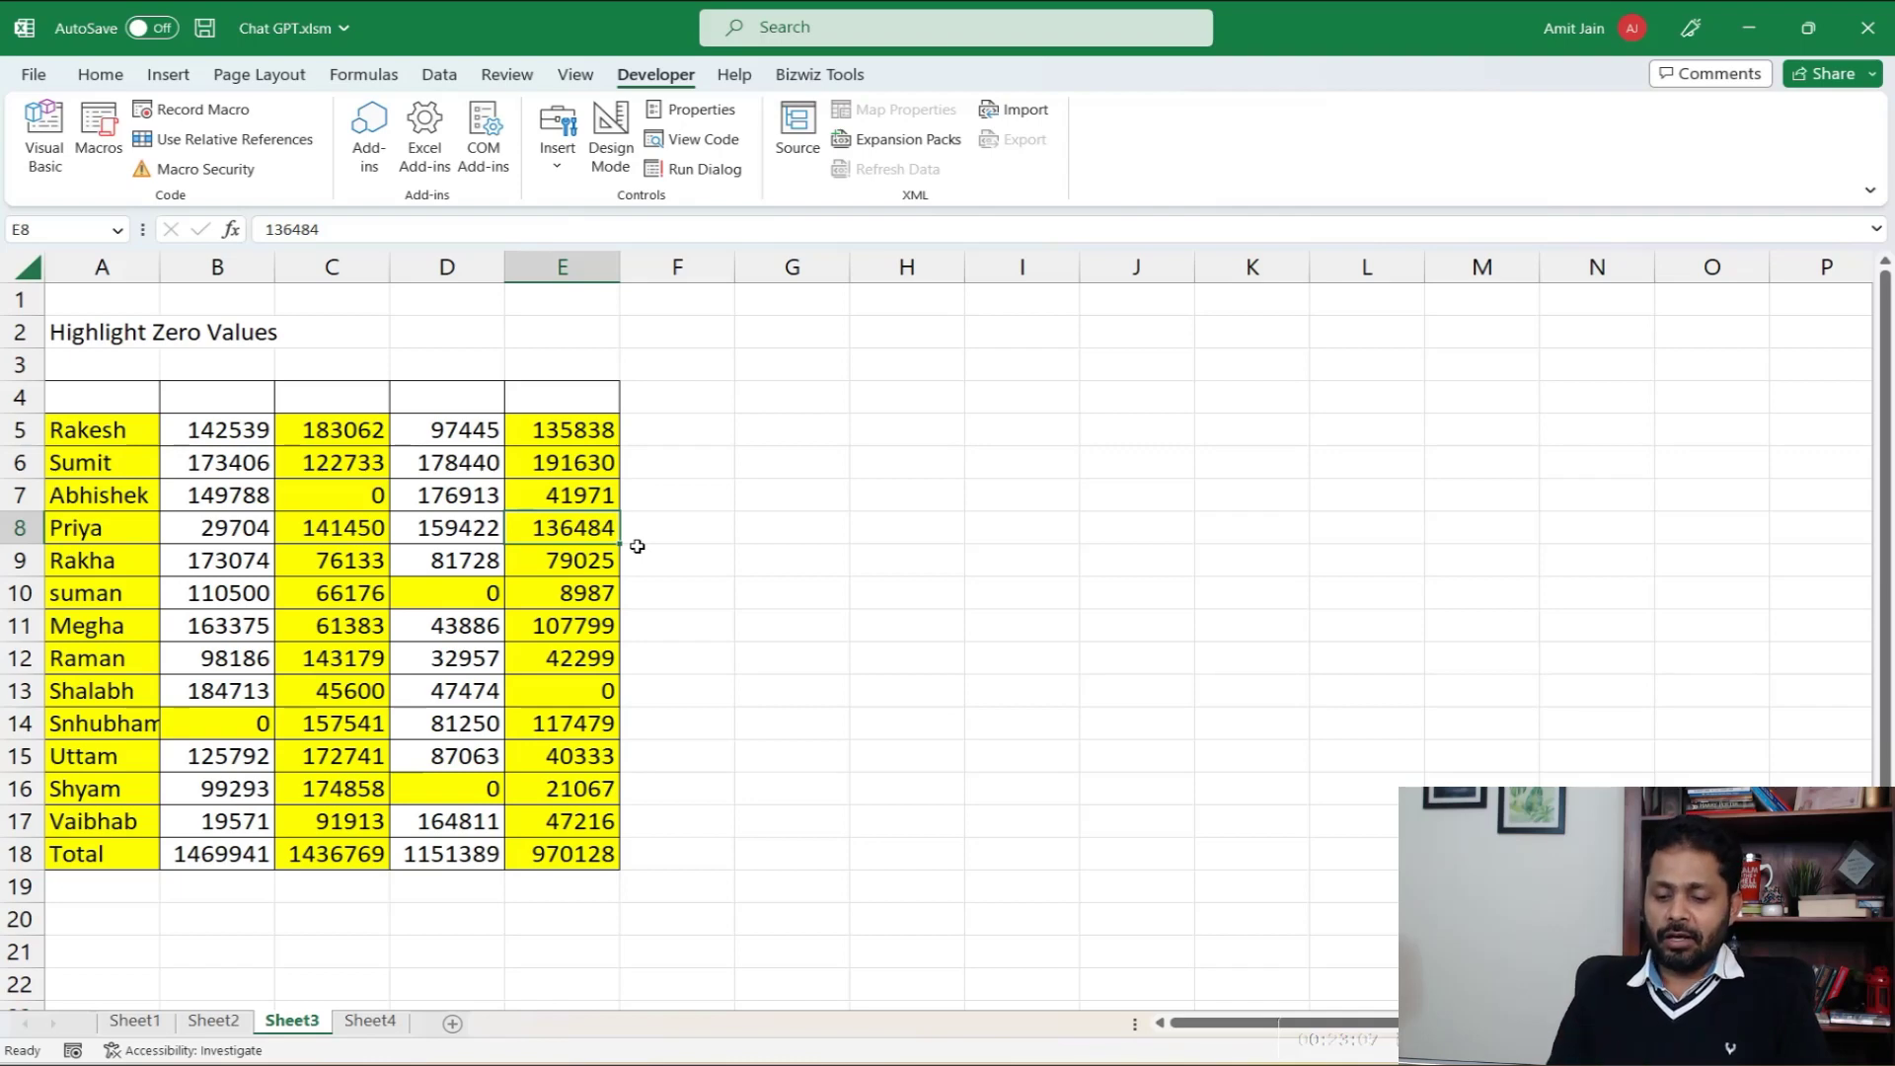
key("alt+Tab")
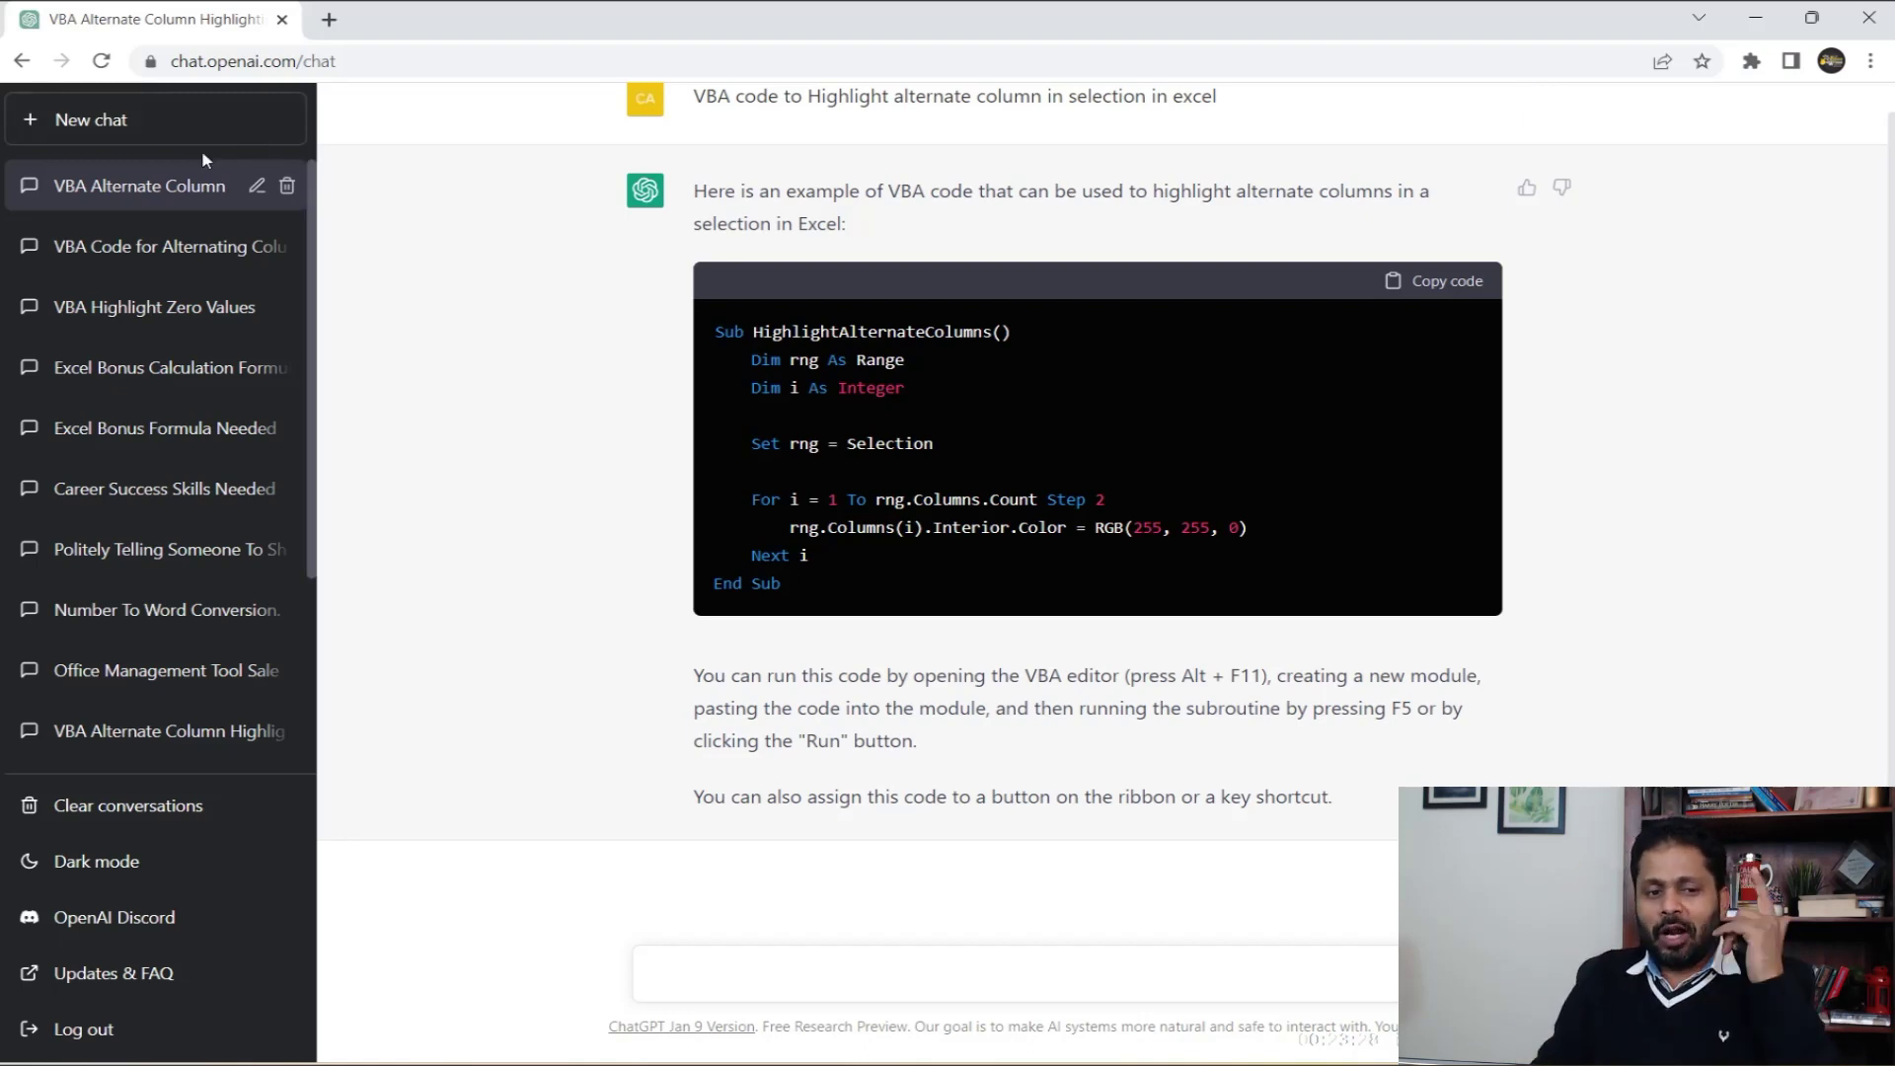
Step: Start a new ChatGPT chat and send 'Can you please make a coup of tea for me'
left_click(197, 119)
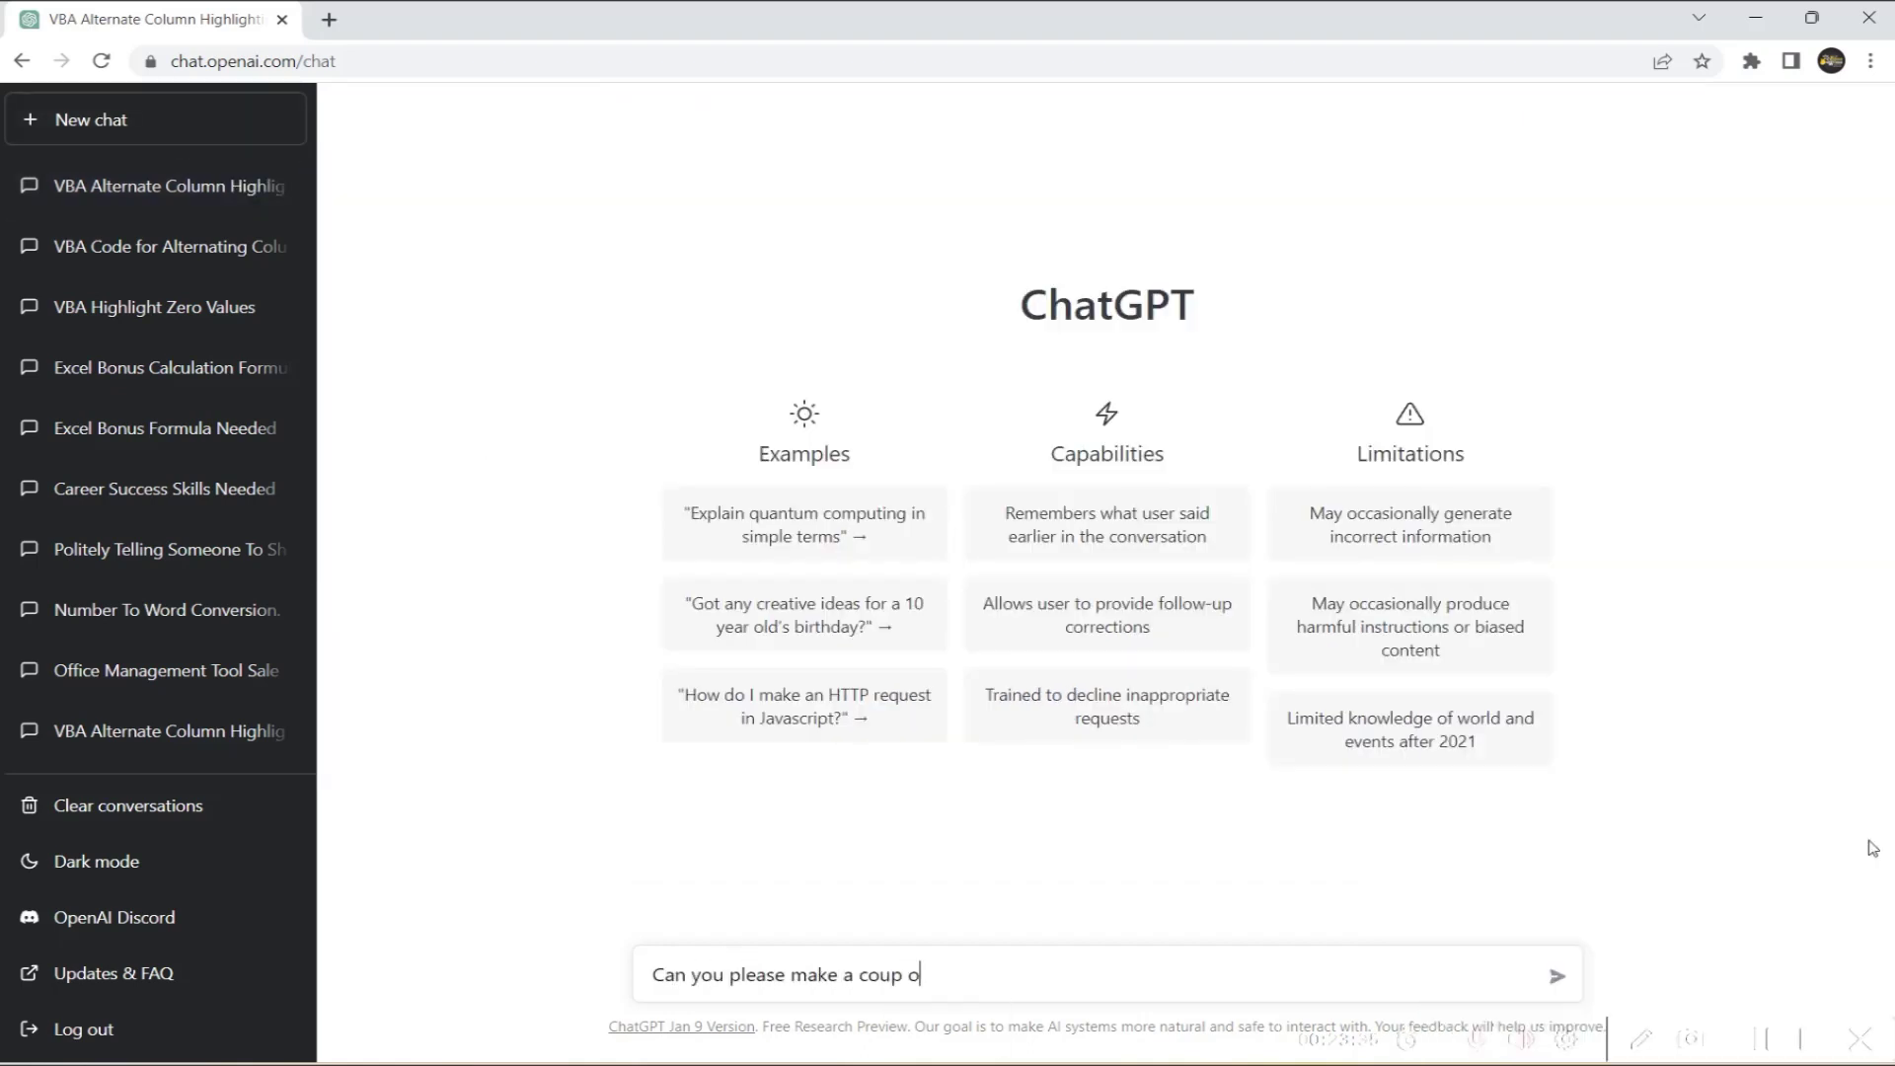
type("f tea for me")
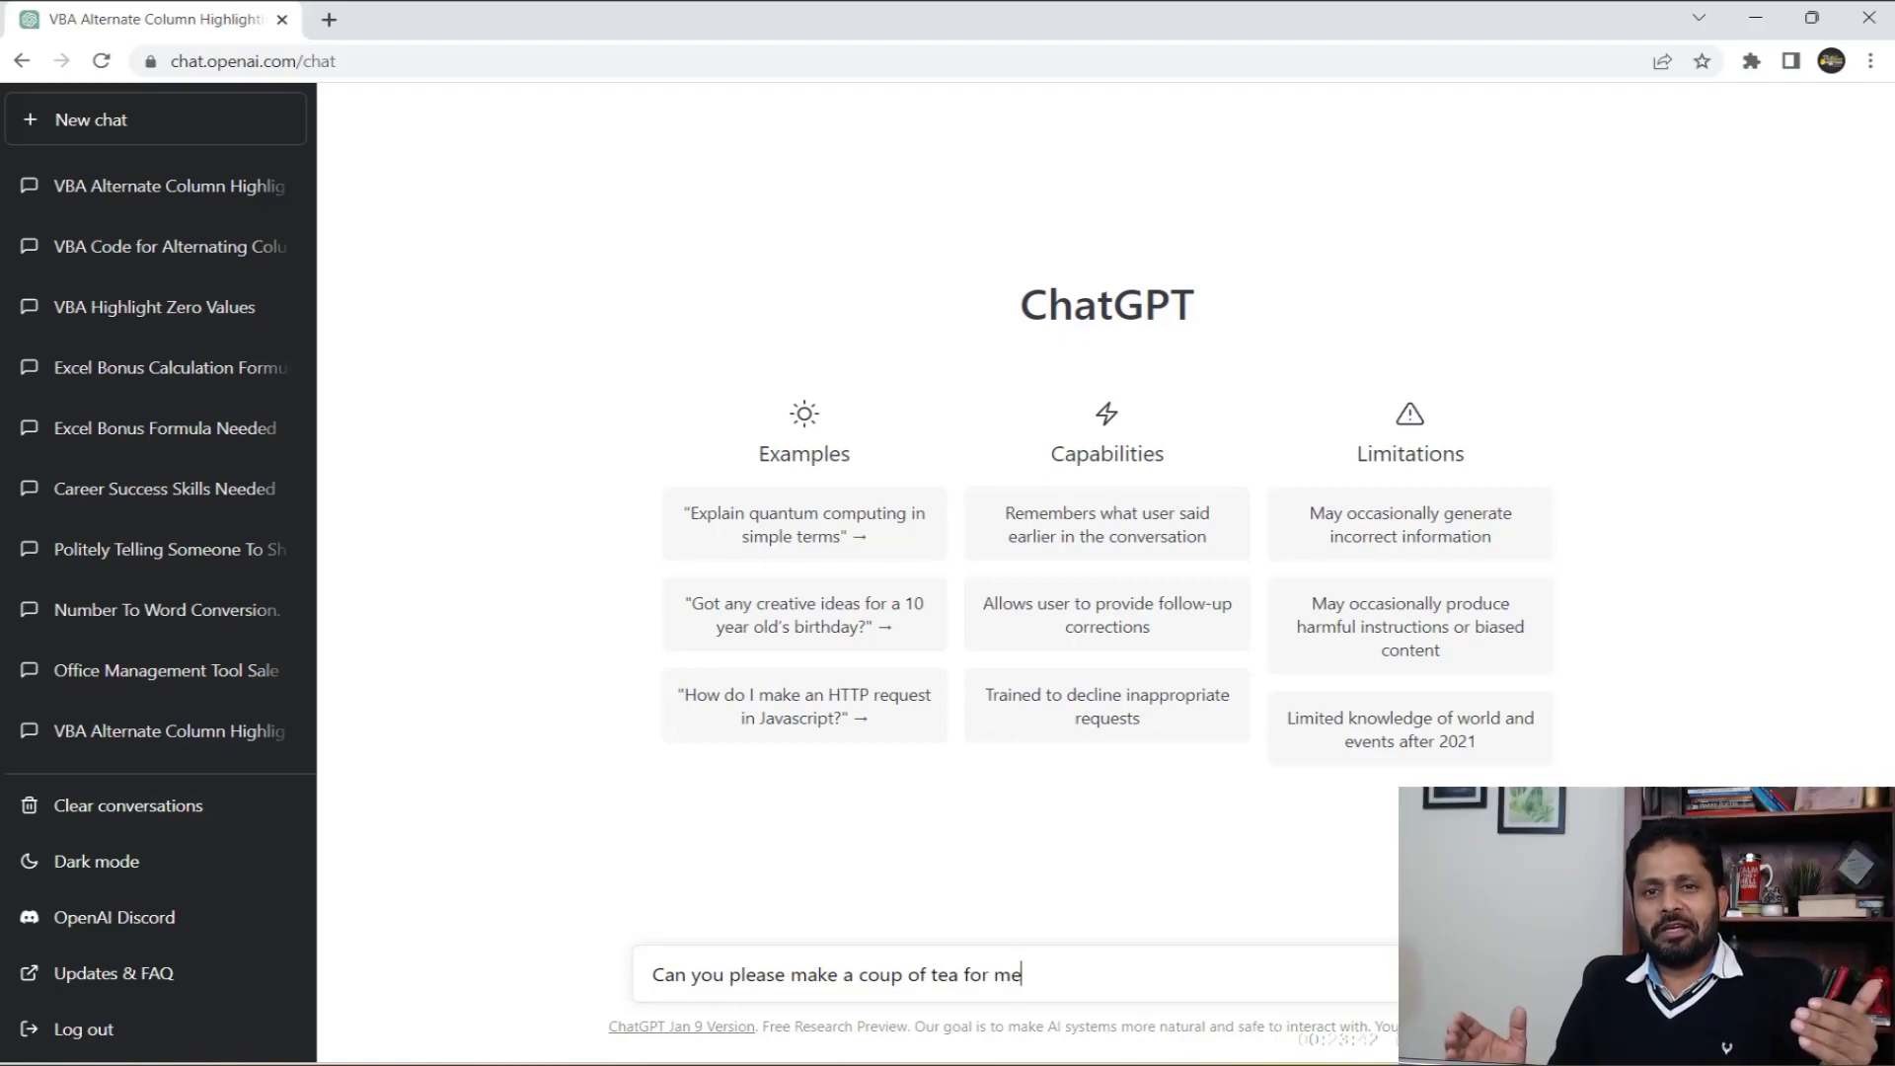
key("Return")
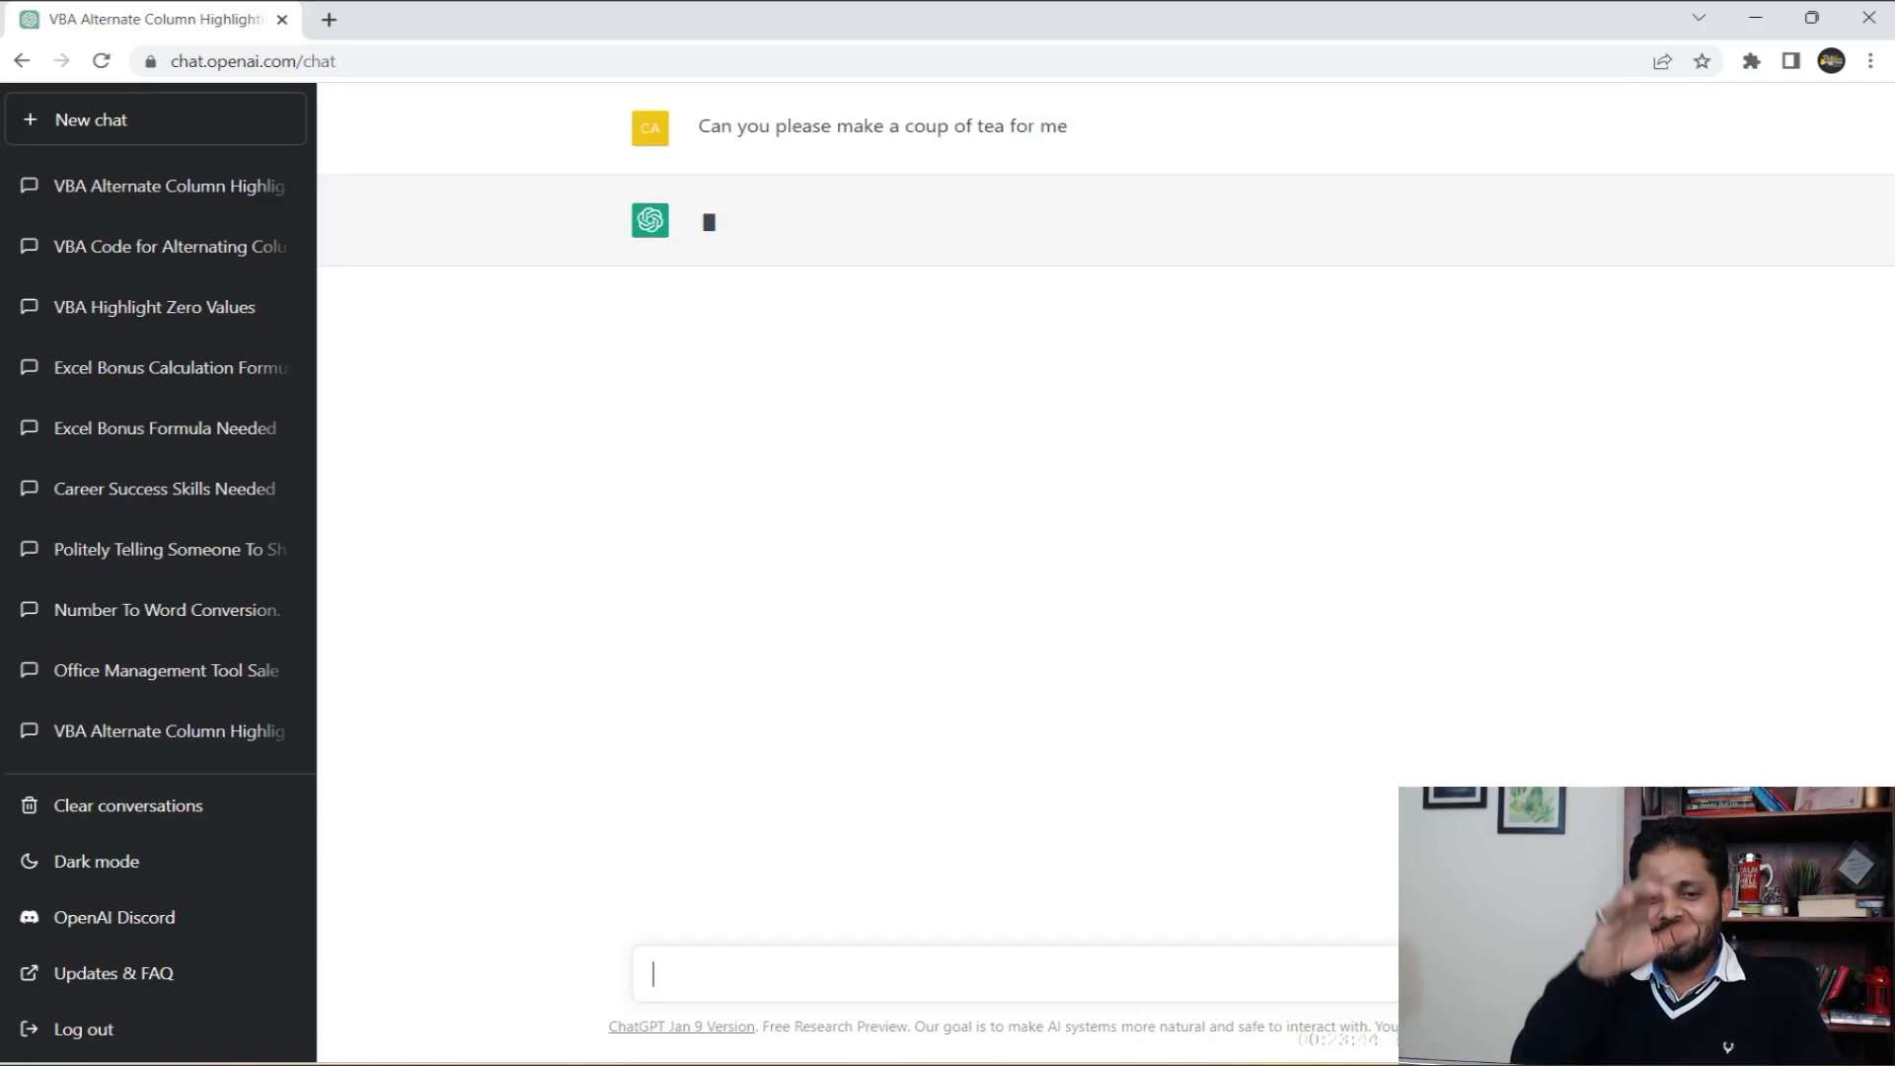